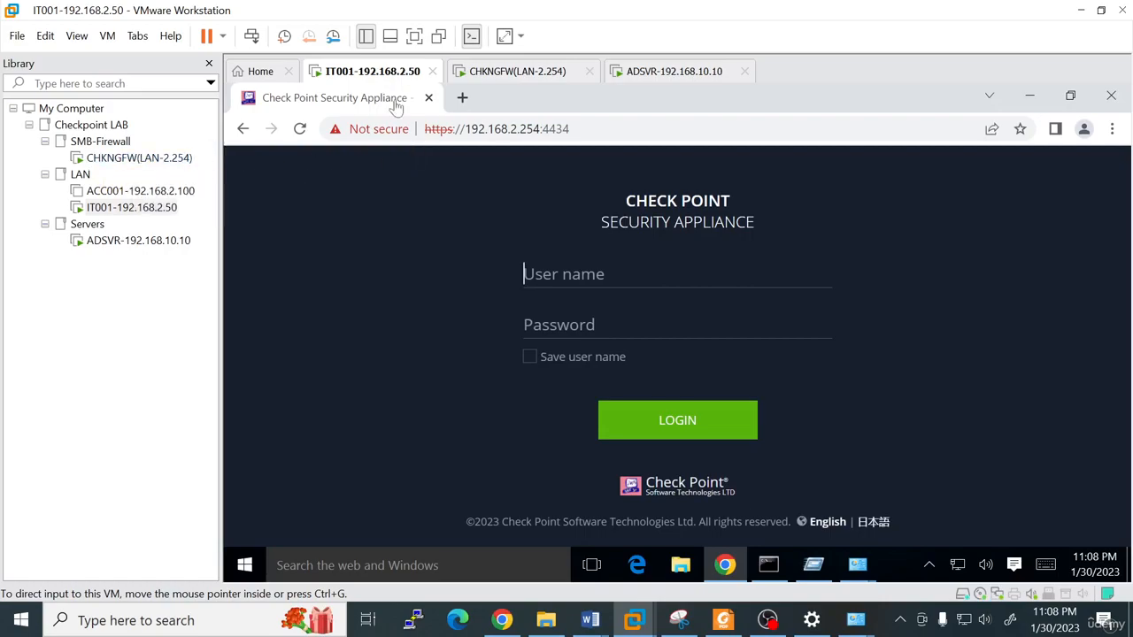
Switch the VM to full screen and log in to the WebUI as admin with the admin password
click(414, 35)
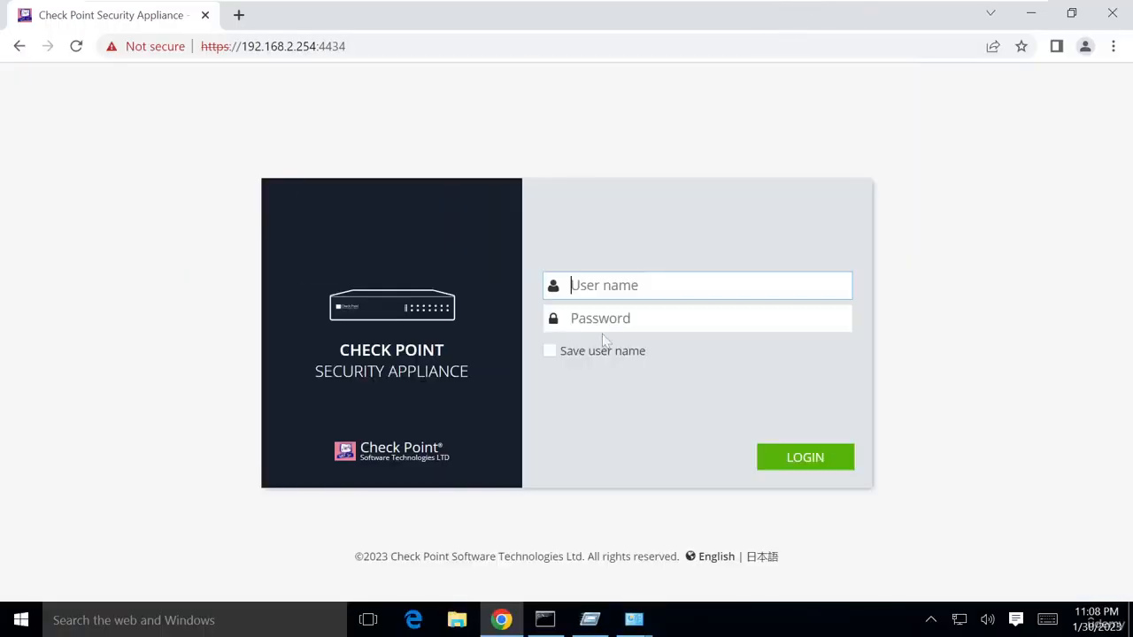
text(admin)
key(Tab)
text(a)
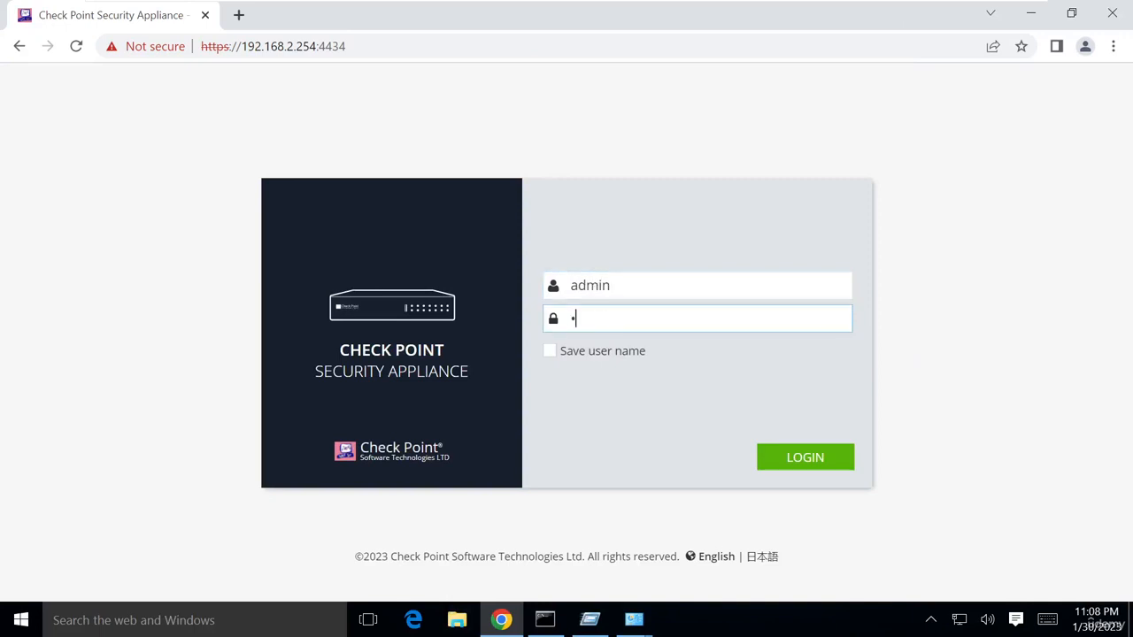
text(dmin@123)
key(Return)
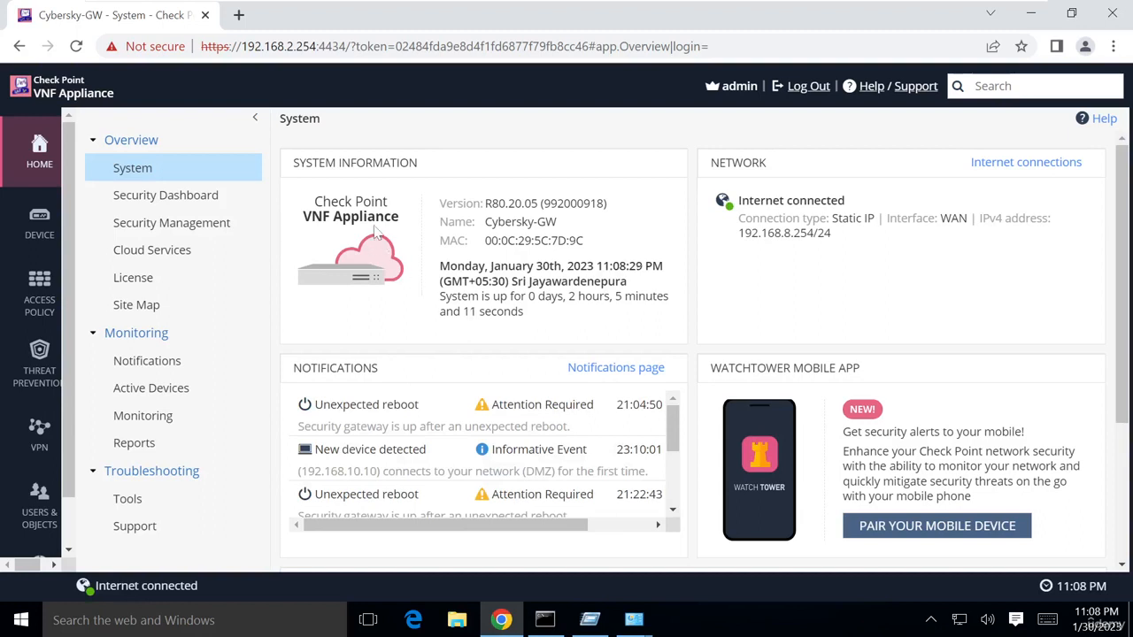
Go to the Device > Local Network page listing DMZ and LAN1–LAN3
mouse_move(62, 225)
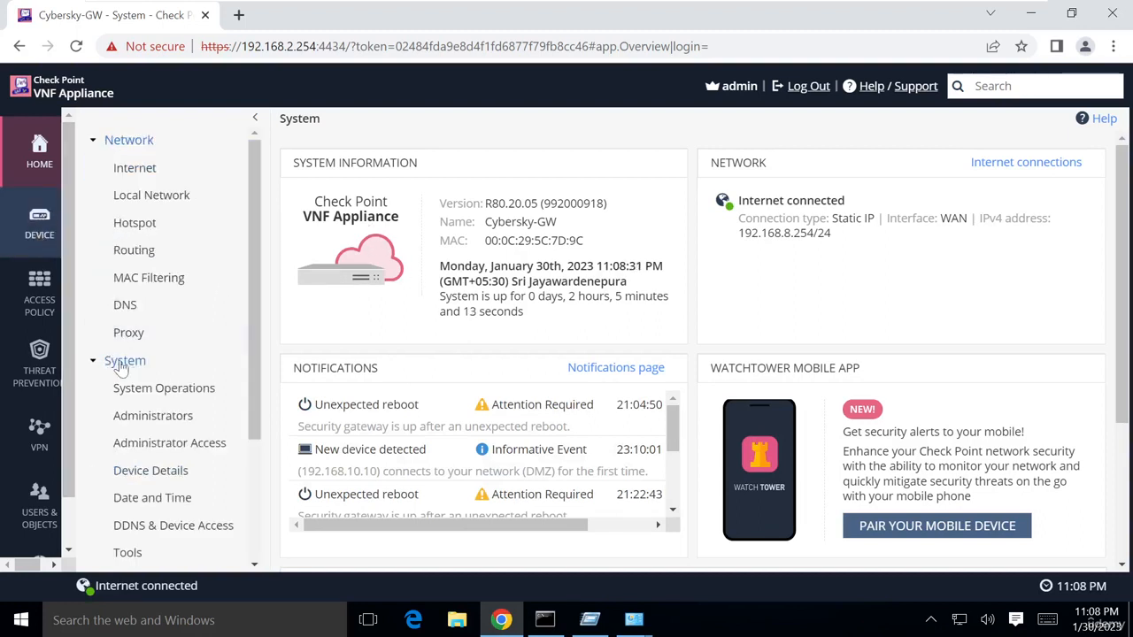
click(30, 233)
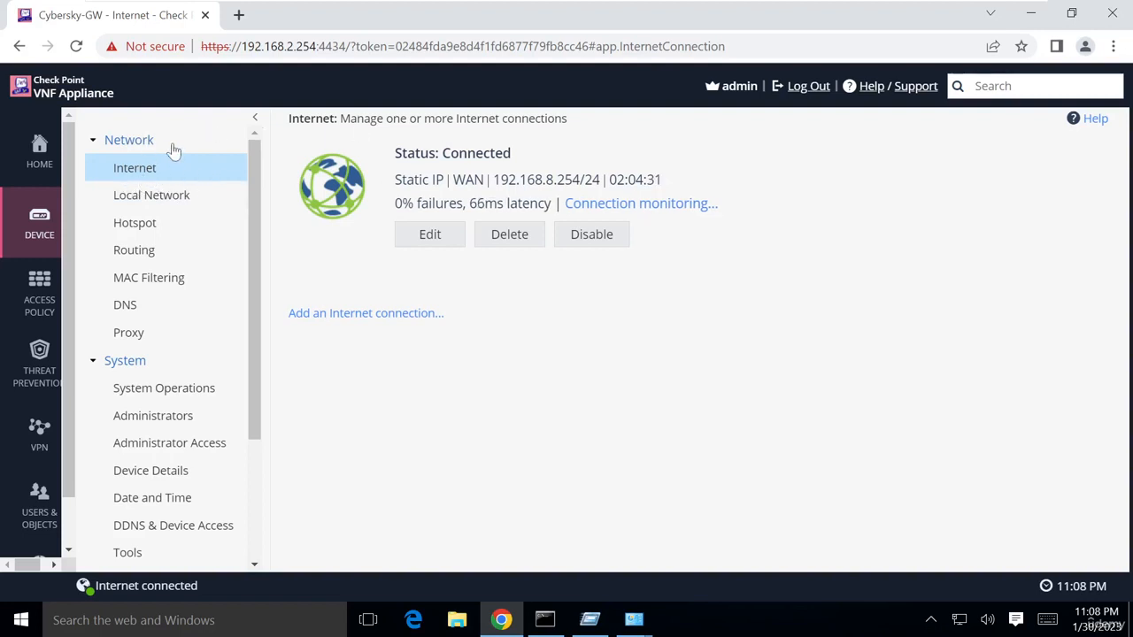
click(130, 203)
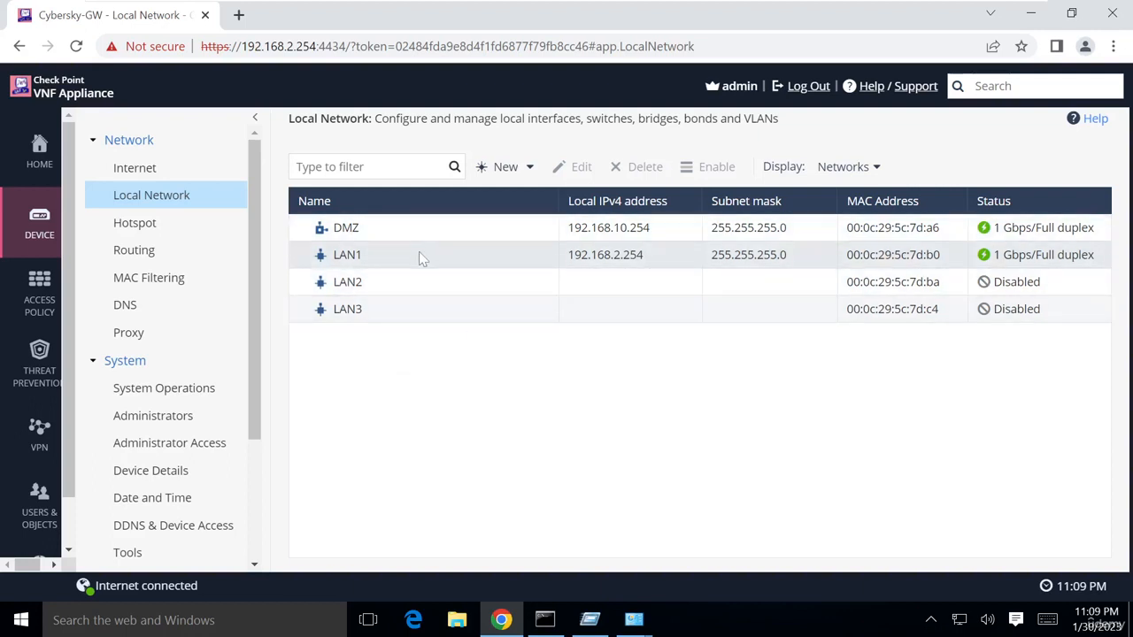
Open LAN1 (192.168.2.254/255.255.255.0) for editing and scroll to its disabled DHCPv4 Server section
click(392, 258)
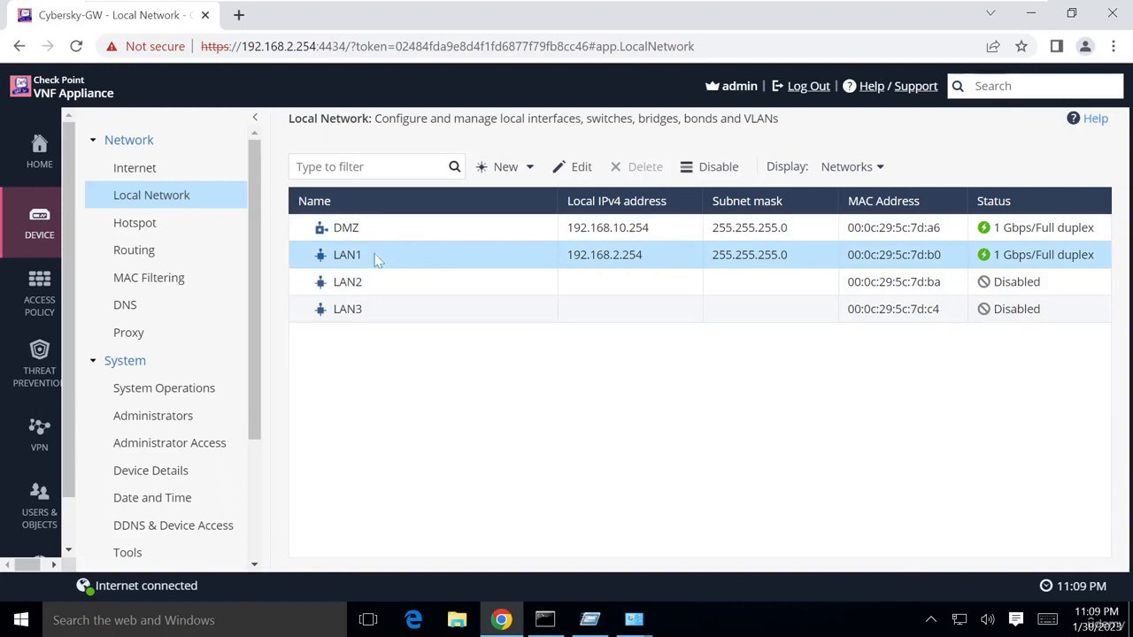
click(561, 168)
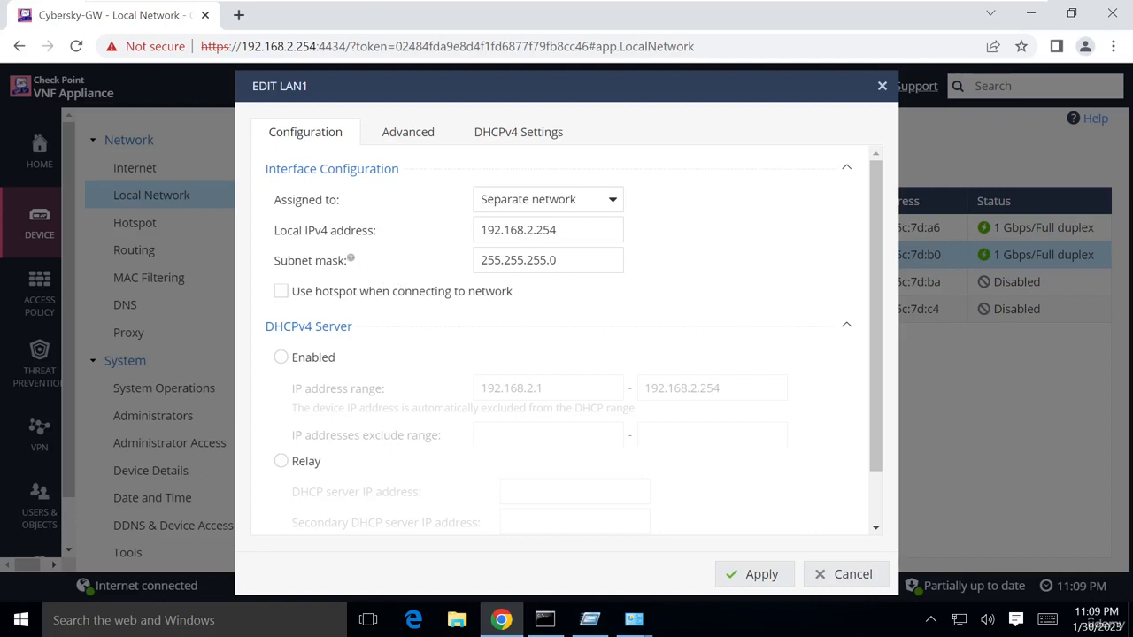
scroll(576, 304, down, 1)
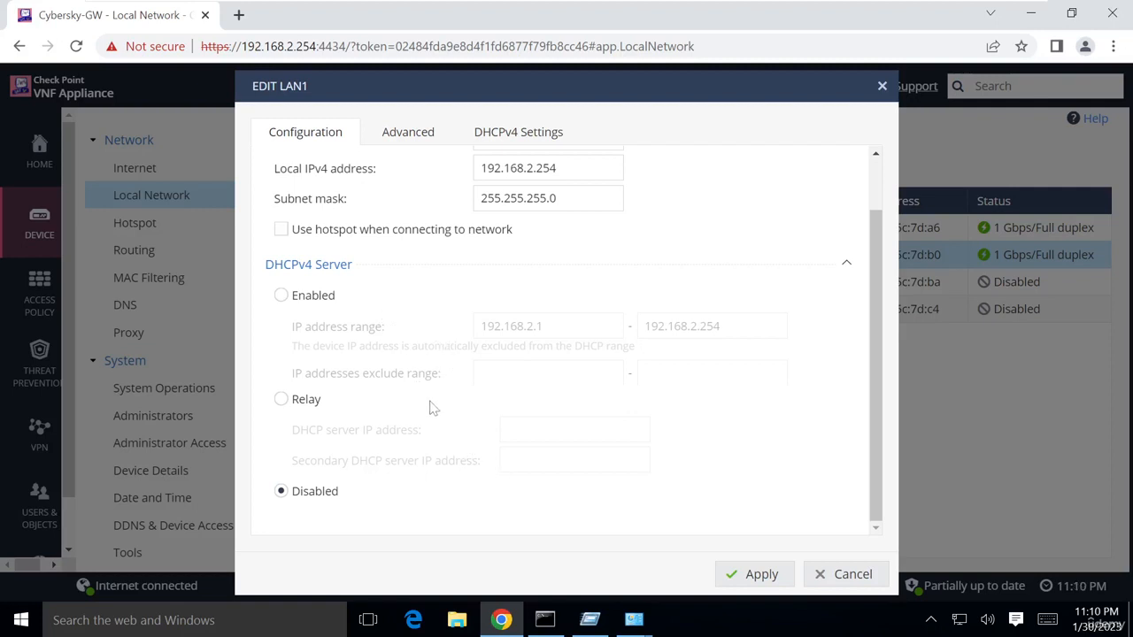
Set LAN1's DHCPv4 server to Enabled, toggling it off once before re-enabling
click(282, 298)
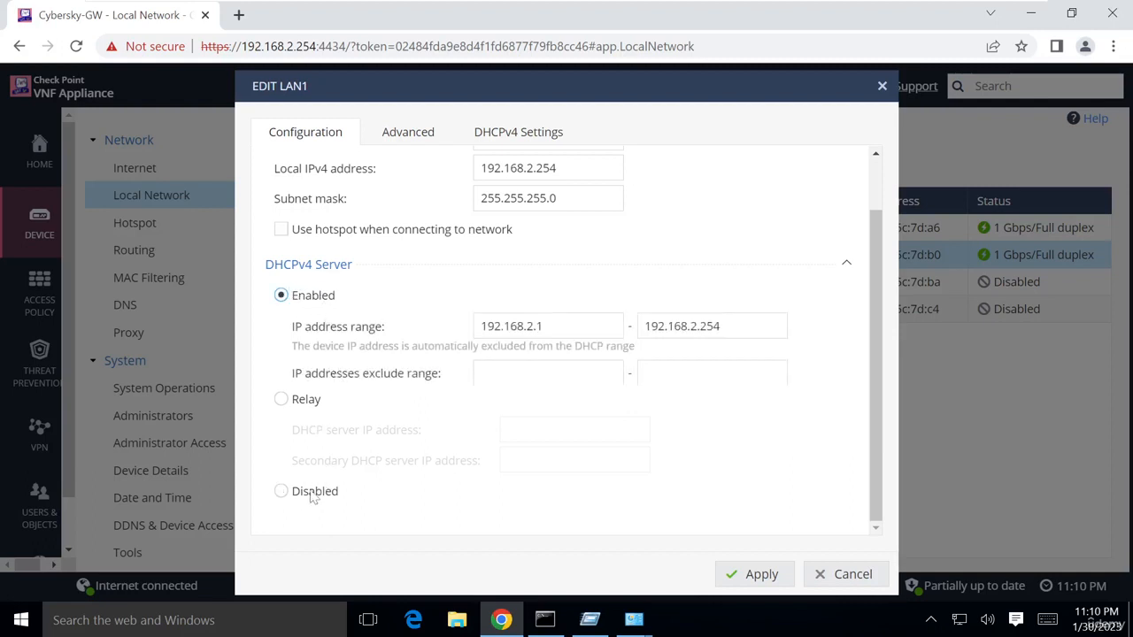
click(281, 494)
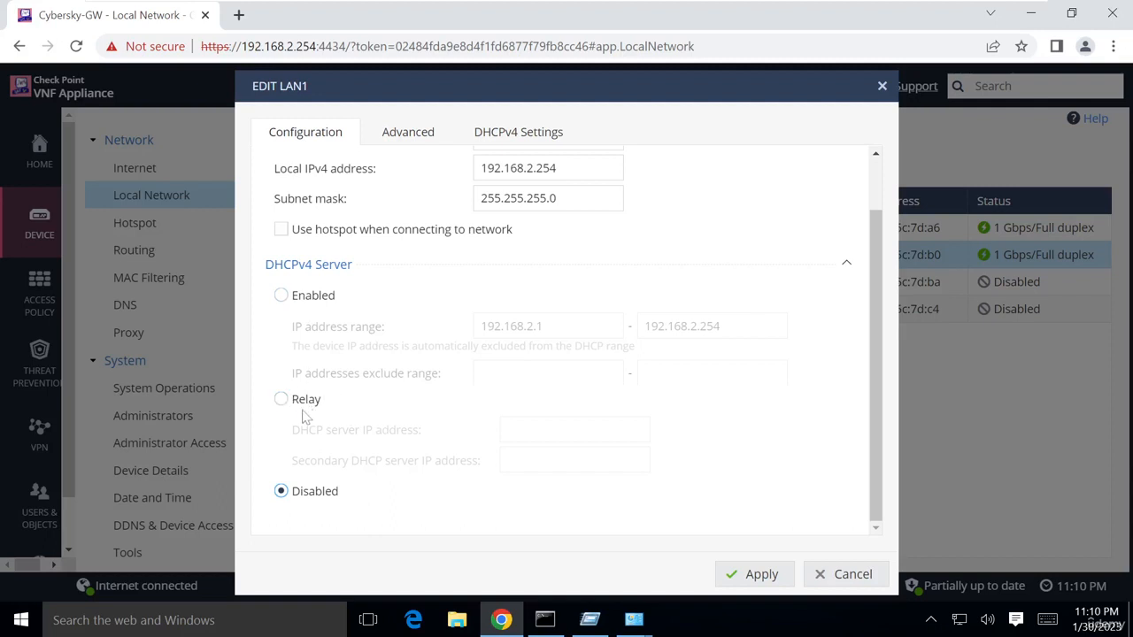
click(282, 296)
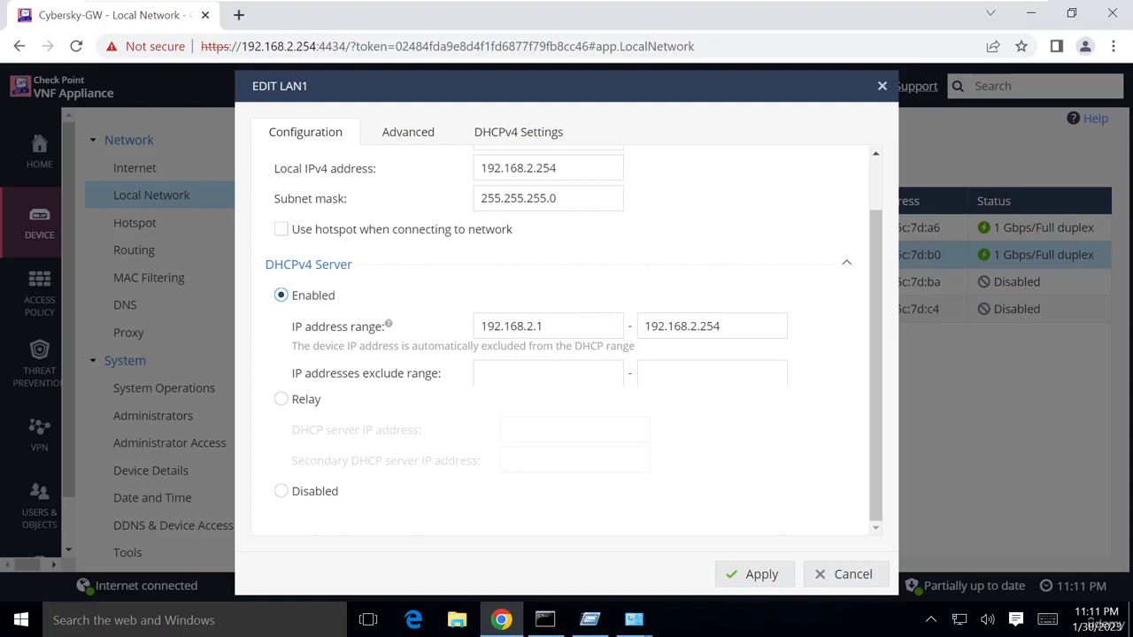
Set the DHCP range 192.168.2.100–192.168.2.200 and exclude 192.168.2.100–192.168.2.110
click(546, 326)
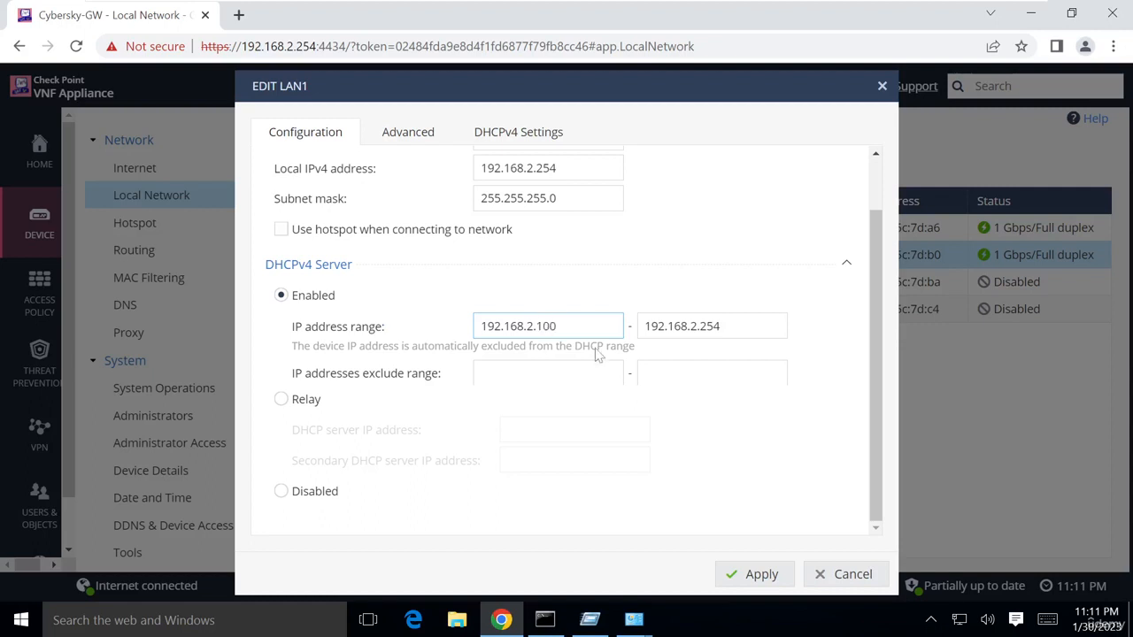
click(720, 325)
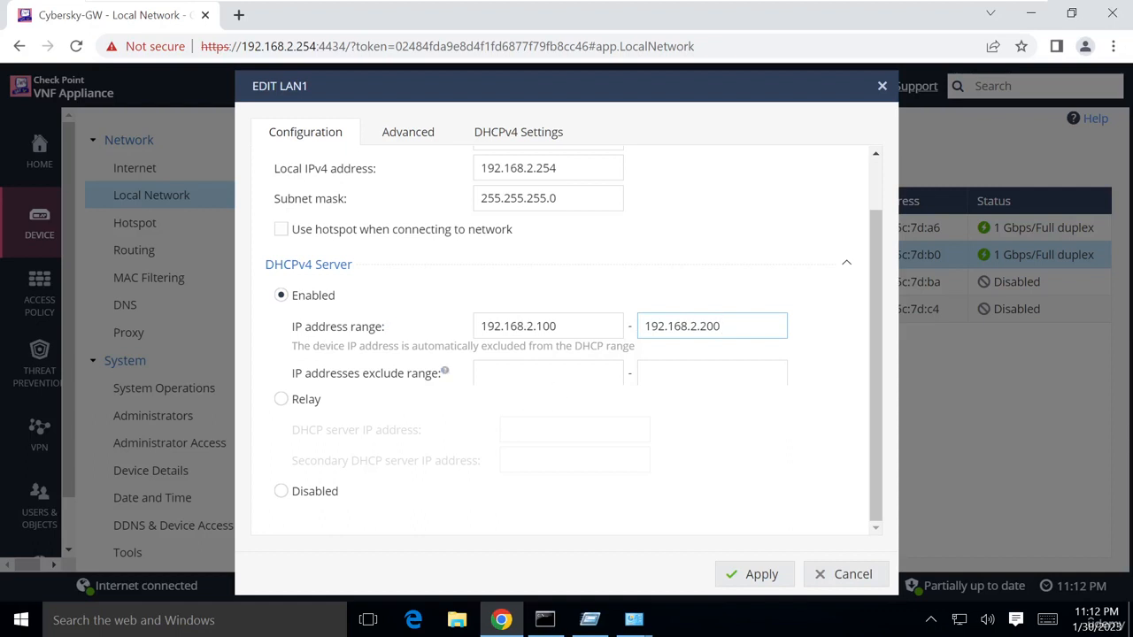
click(531, 373)
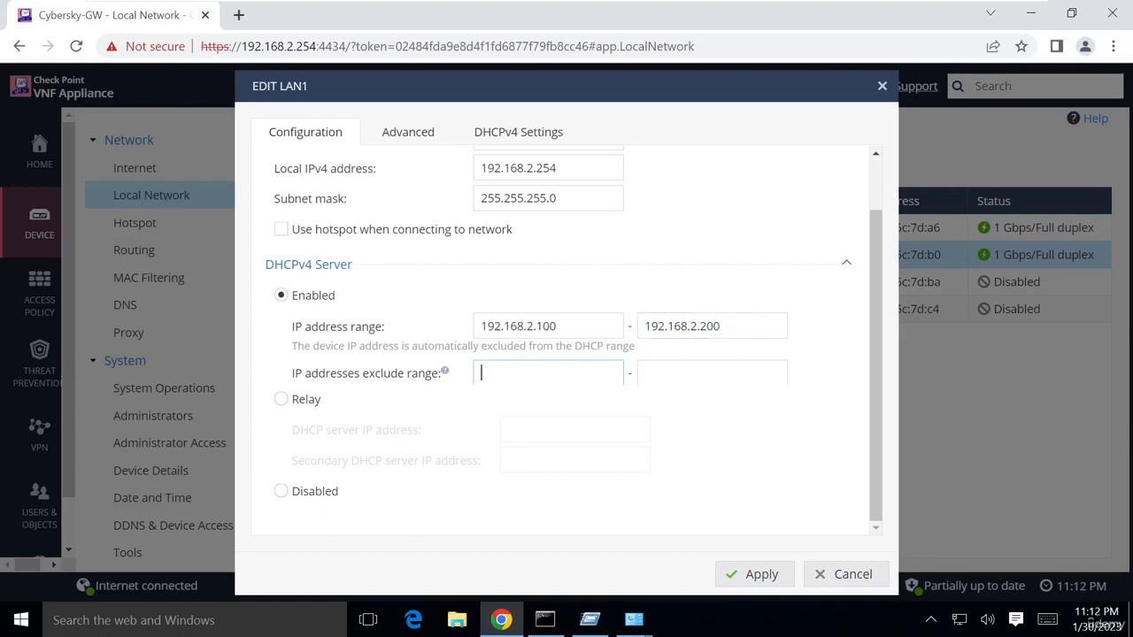
text(192.16)
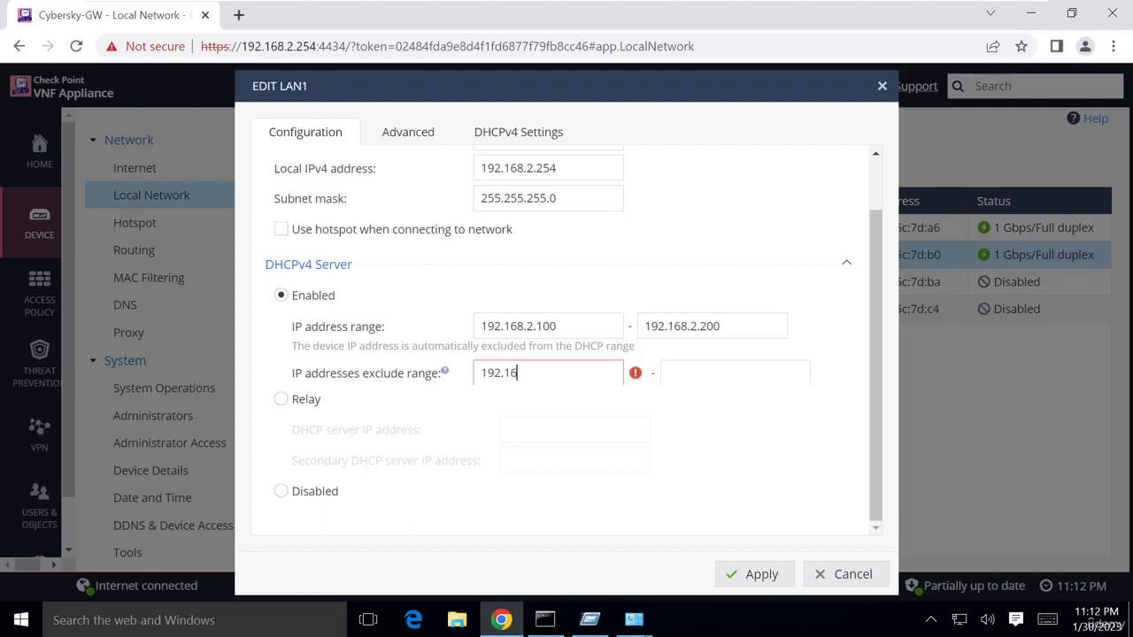
text(8.2.100)
click(690, 372)
text(192)
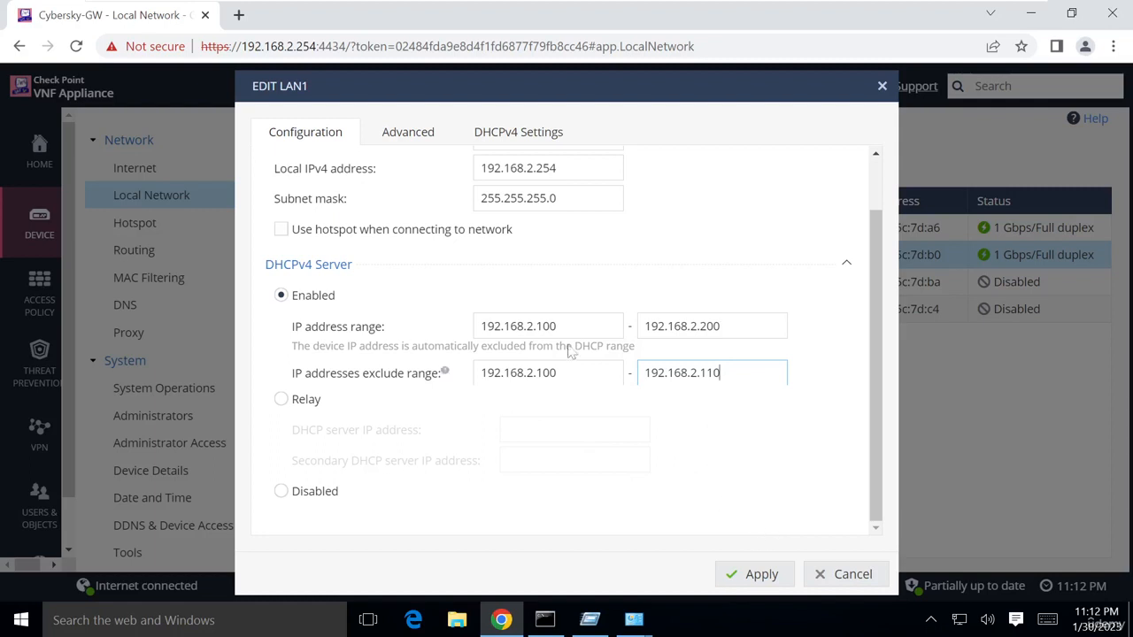
click(514, 143)
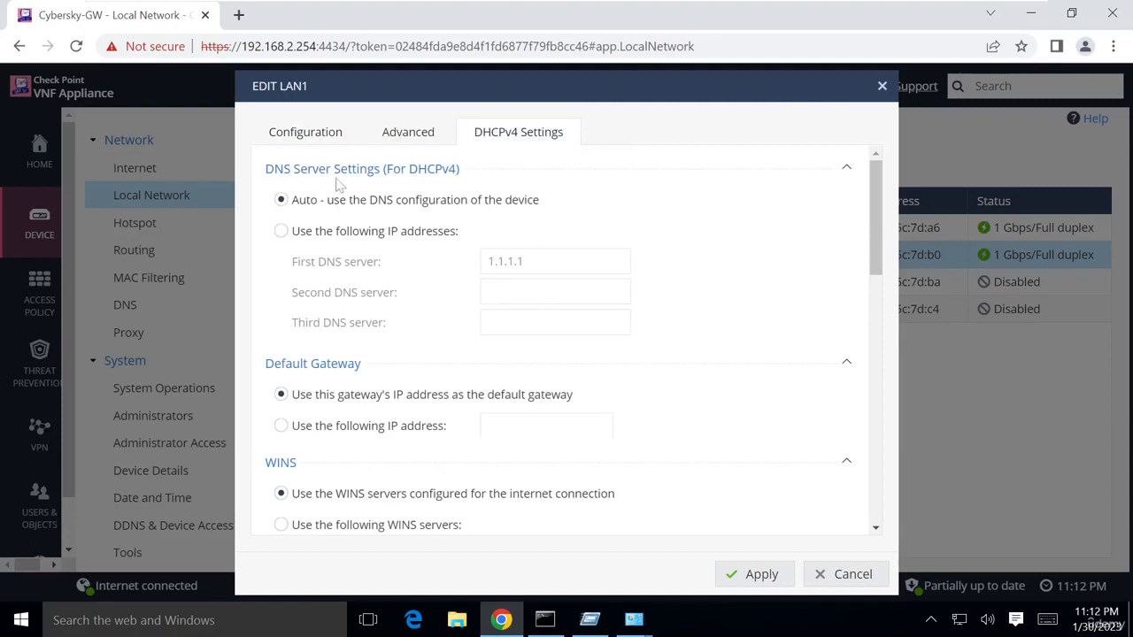
Check that DHCPv4 DNS and gateway options stay automatic, then apply the LAN1 changes
scroll(423, 358, down, 1)
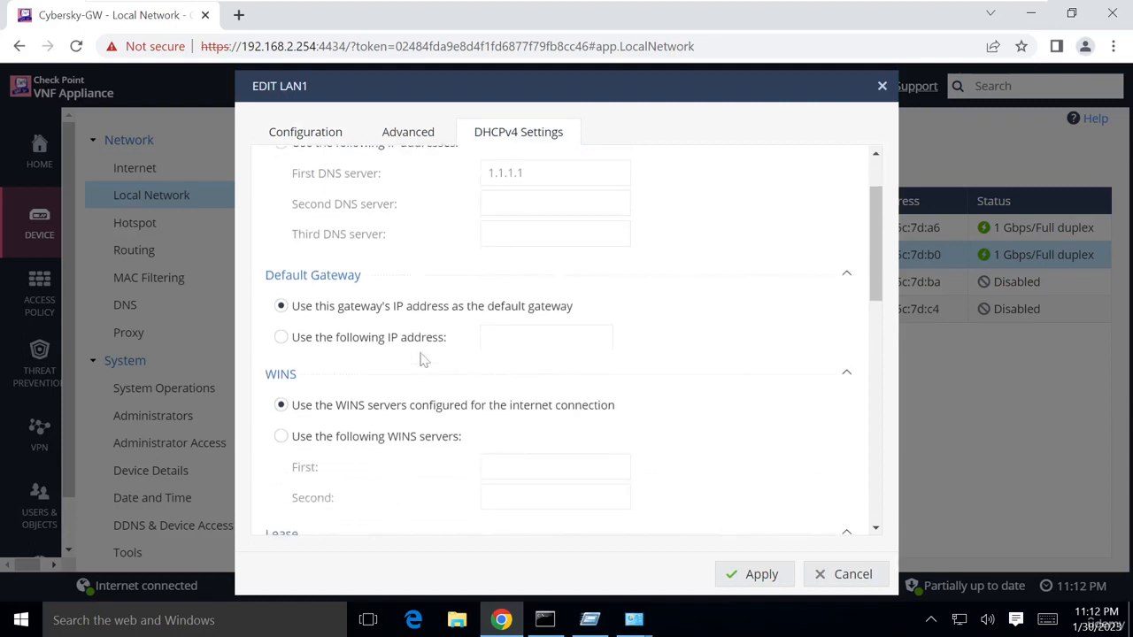
scroll(443, 383, down, 2)
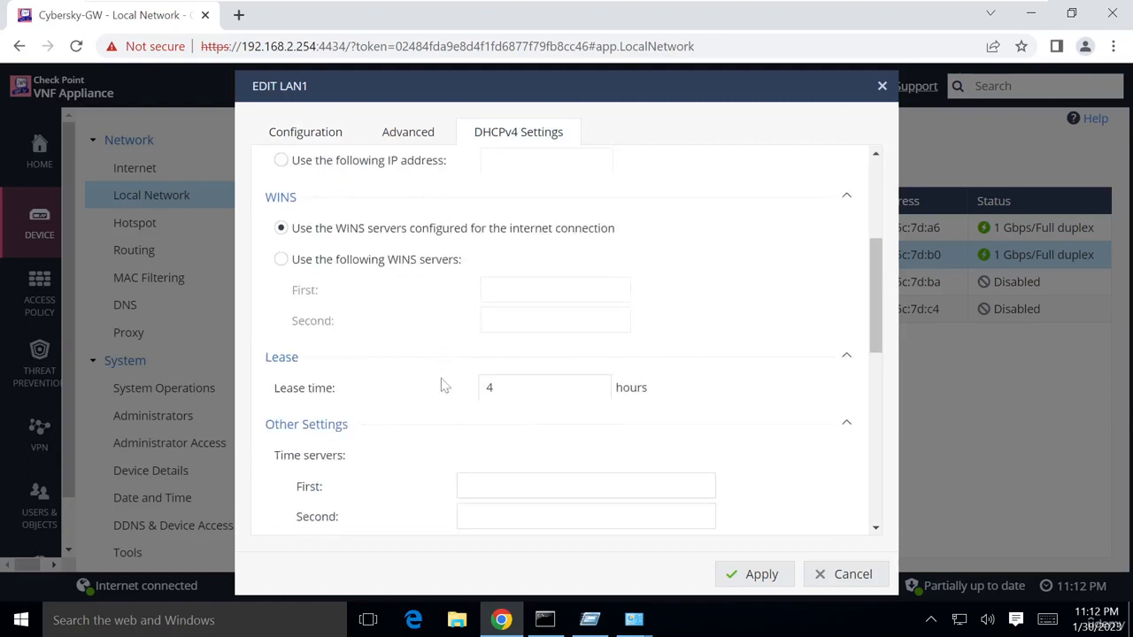
scroll(366, 361, down, 2)
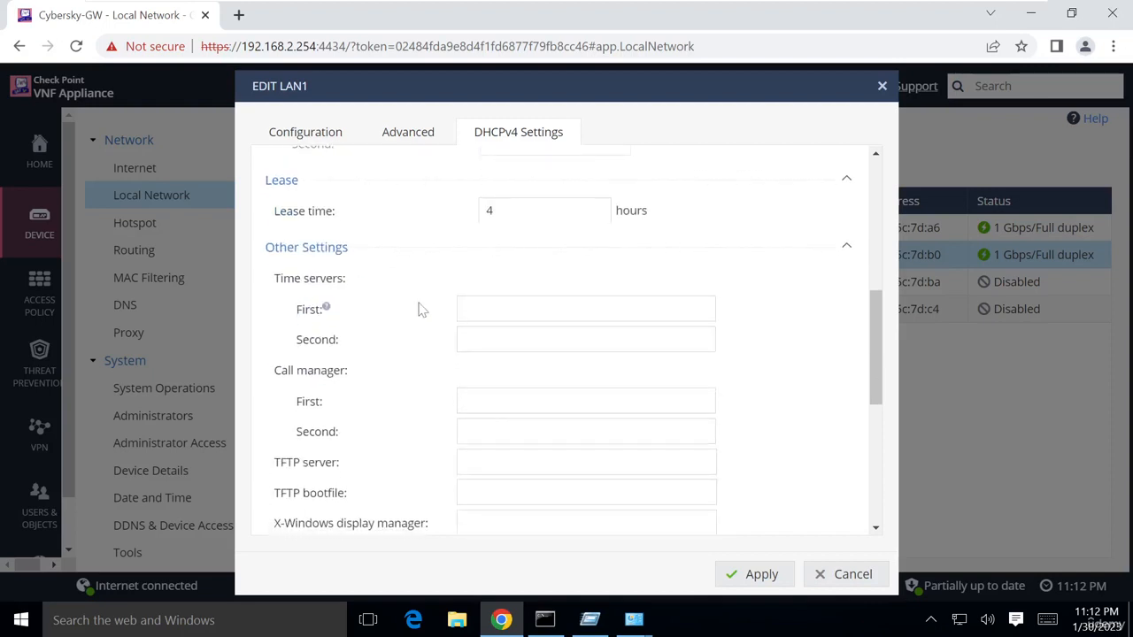
scroll(423, 309, down, 2)
scroll(424, 367, down, 2)
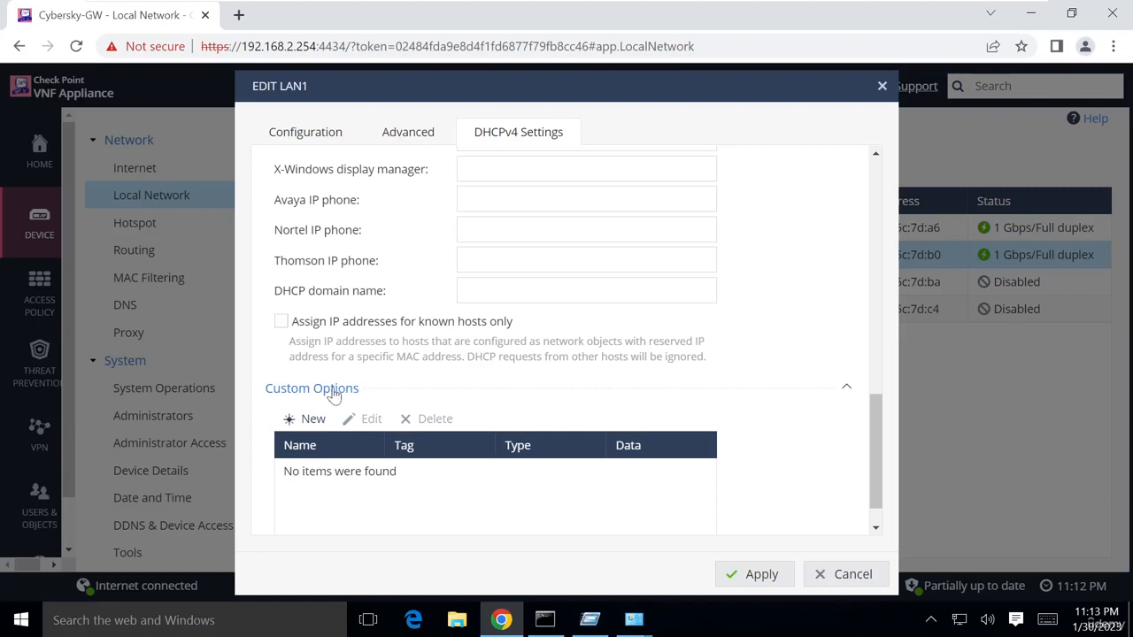
scroll(461, 380, up, 6)
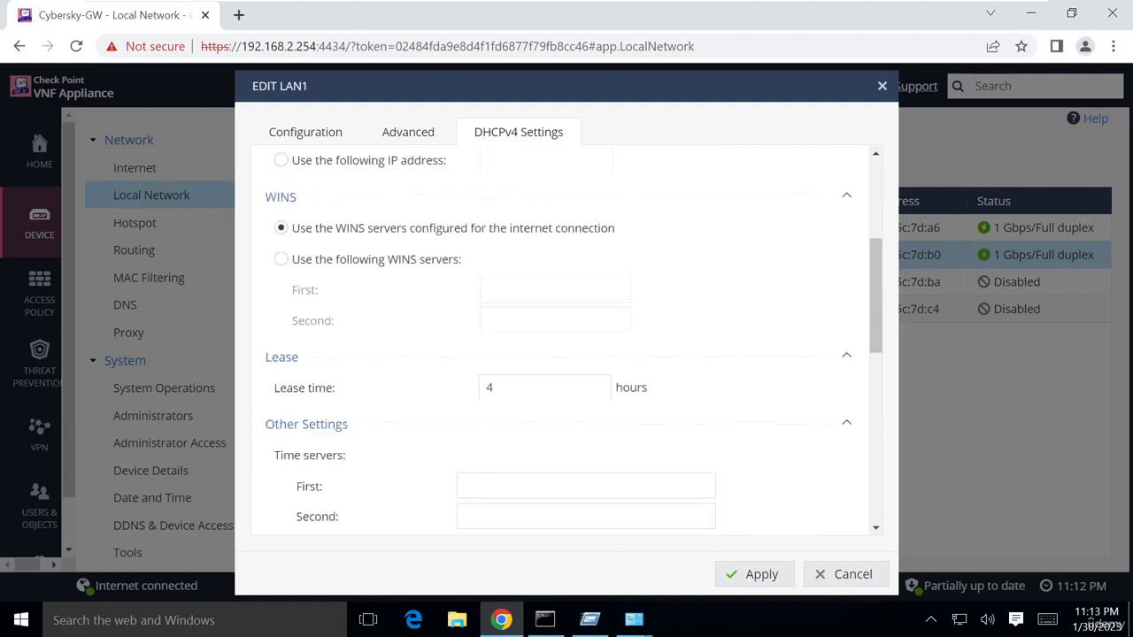
scroll(472, 357, up, 1)
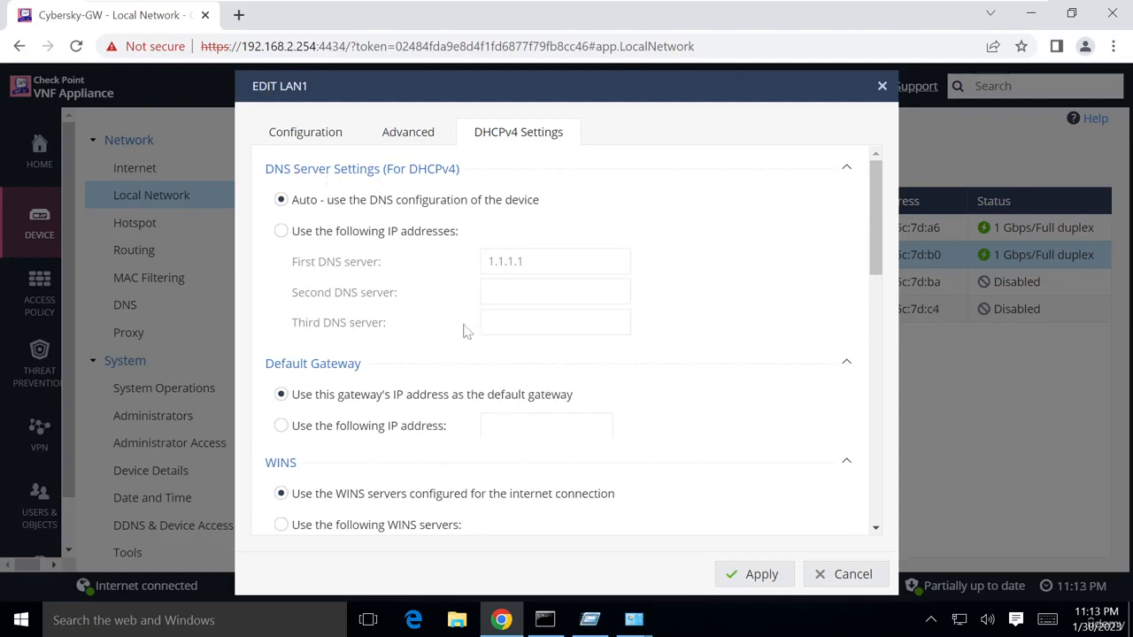
click(330, 140)
click(760, 576)
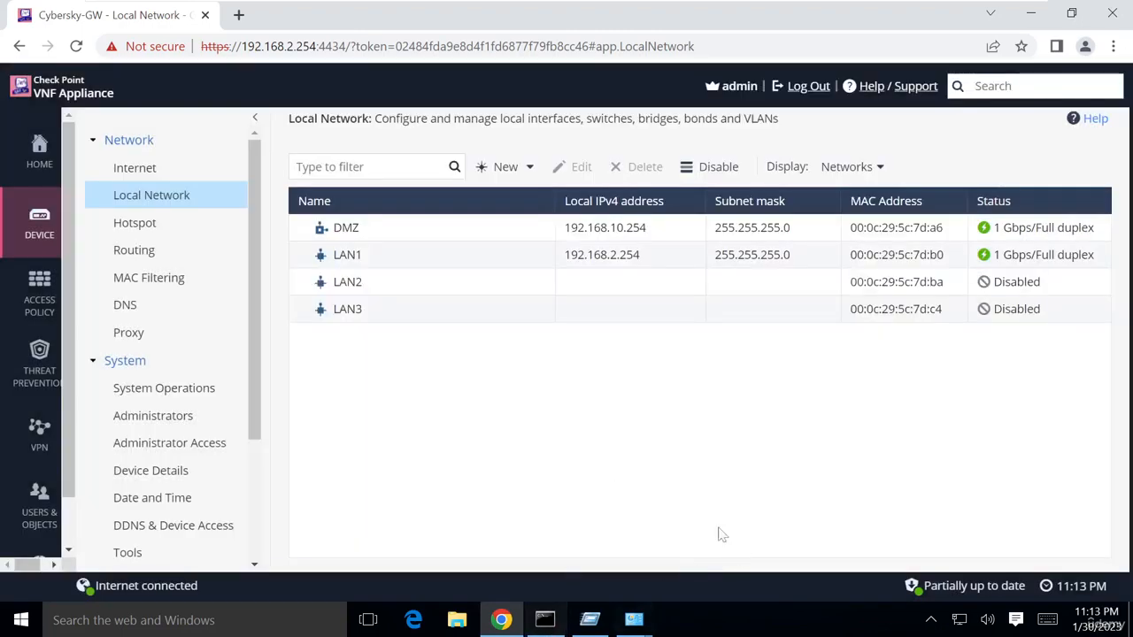
Renew the client's lease with ipconfig /renew, obtaining 192.168.2.116 with gateway 192.168.2.254
click(546, 620)
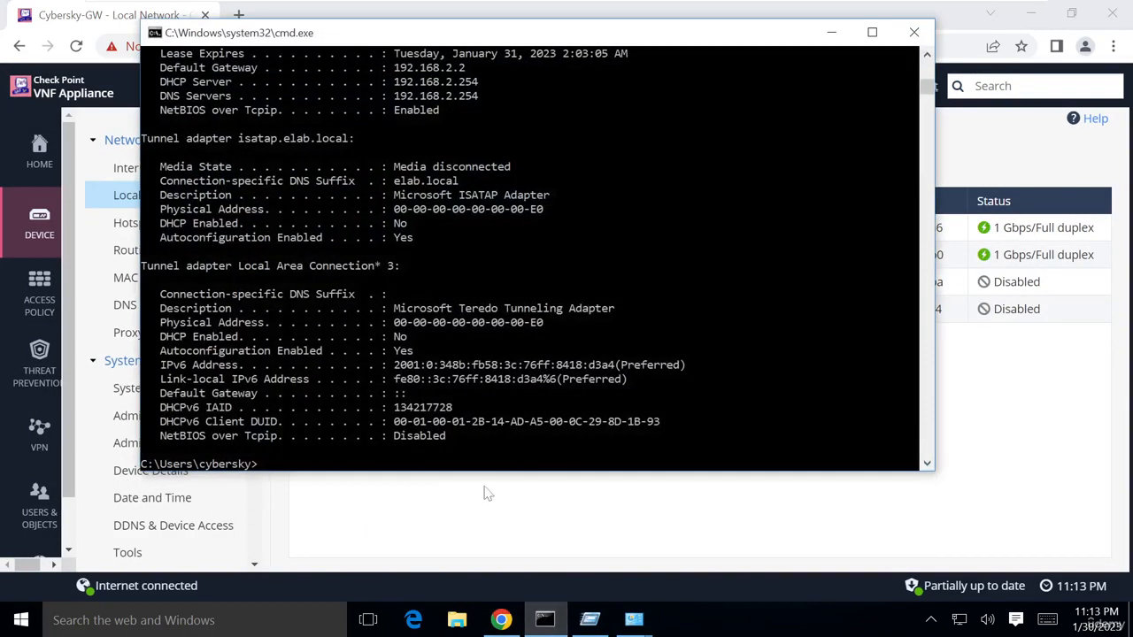
scroll(416, 306, up, 5)
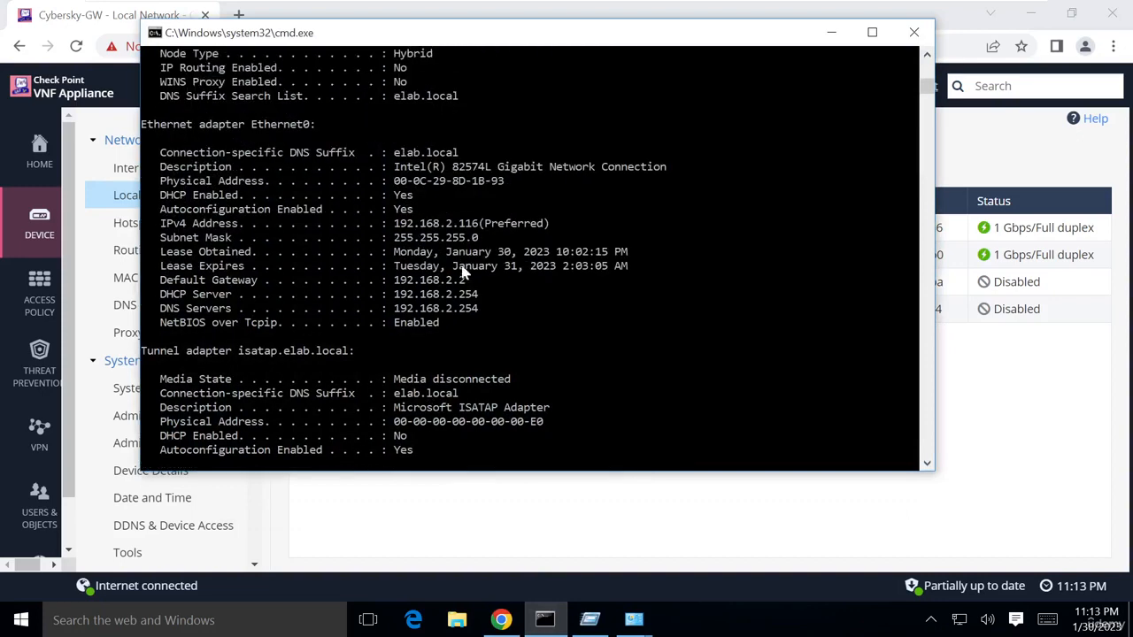
scroll(470, 283, down, 9)
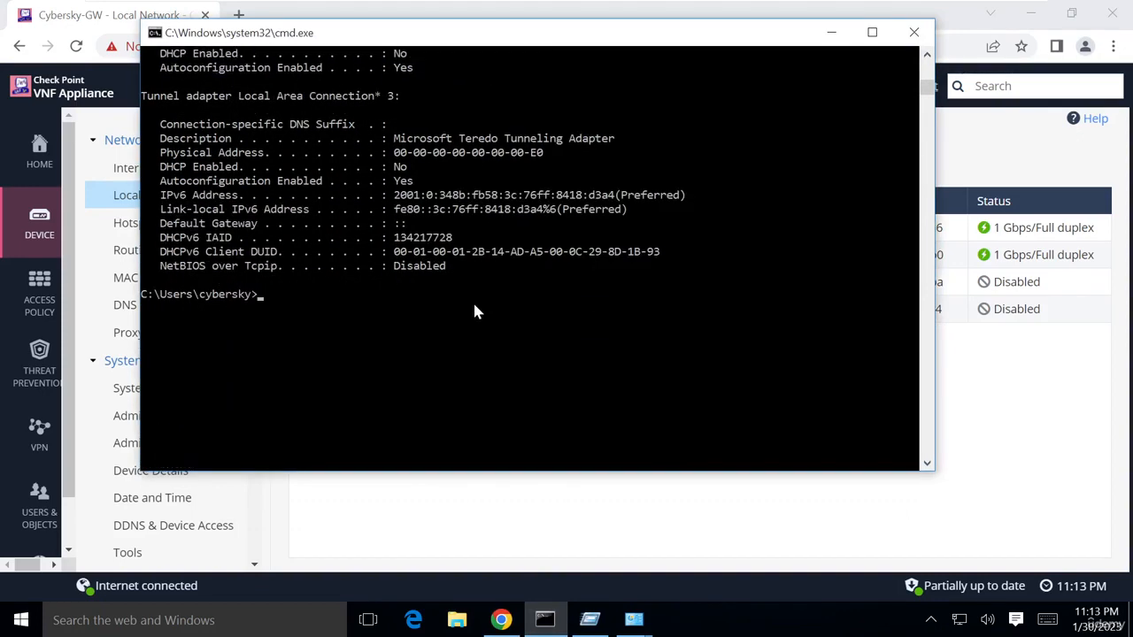
key(Up)
key(BackSpace)
key(BackSpace)
key(BackSpace)
text(renew)
key(Return)
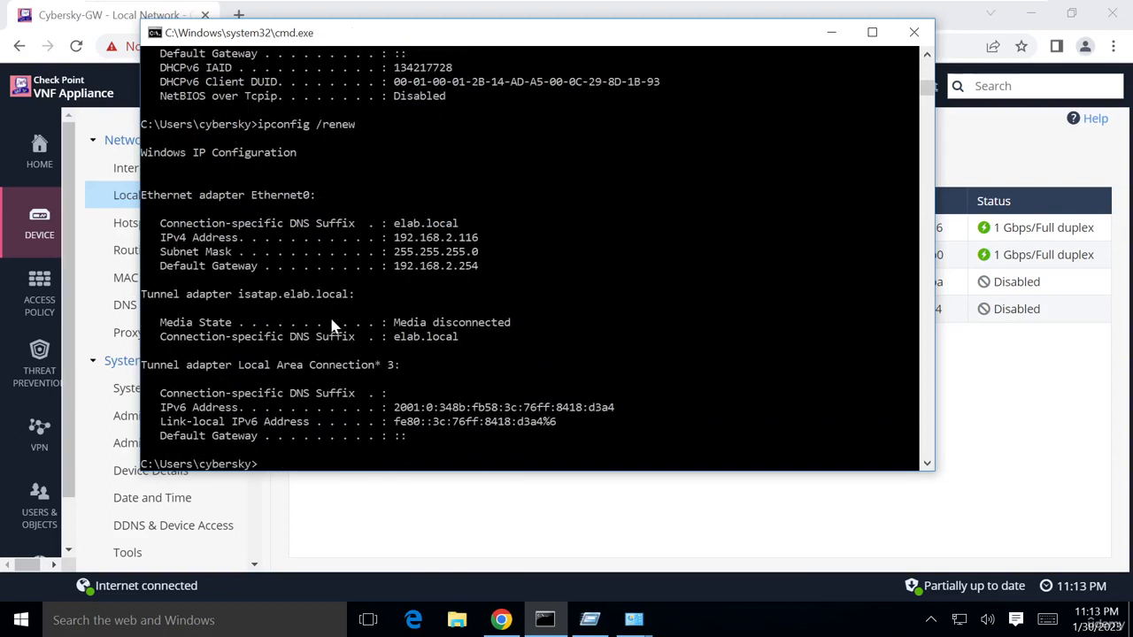
Open the TCP/IPv4 properties of the Ethernet0 adapter from Network and Sharing Center
right_click(960, 622)
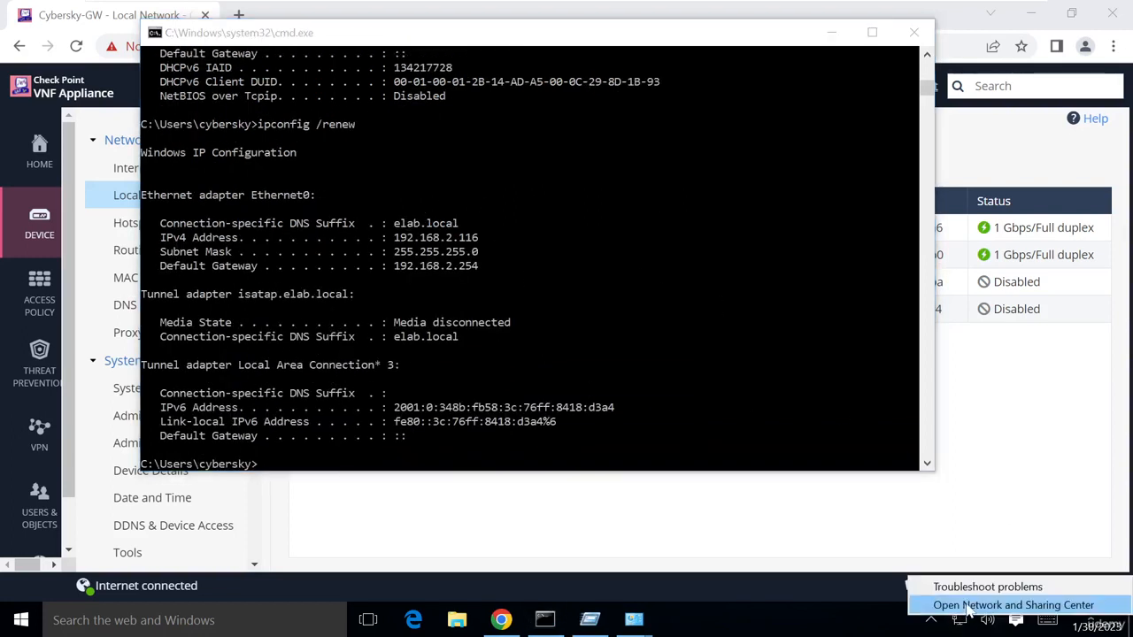
click(1010, 607)
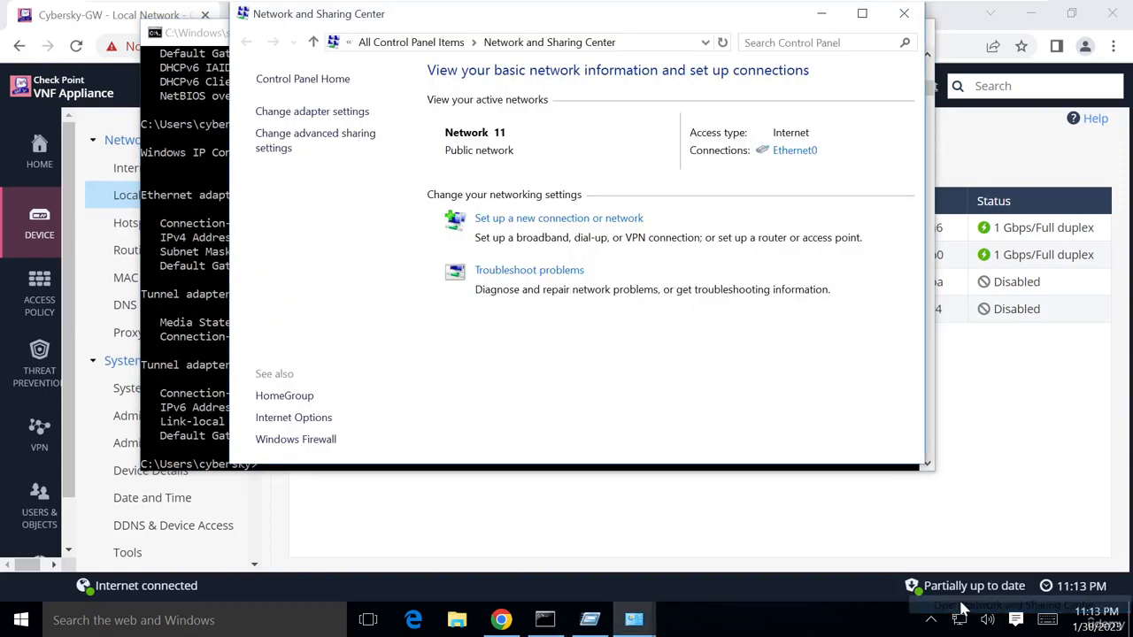
click(320, 113)
right_click(347, 126)
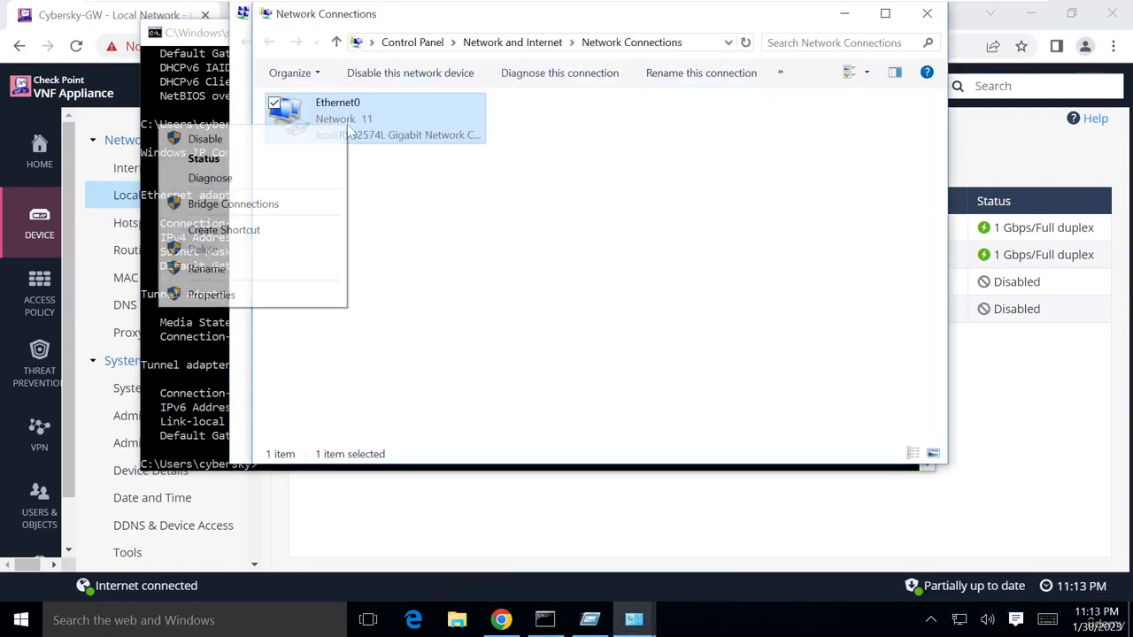
click(215, 295)
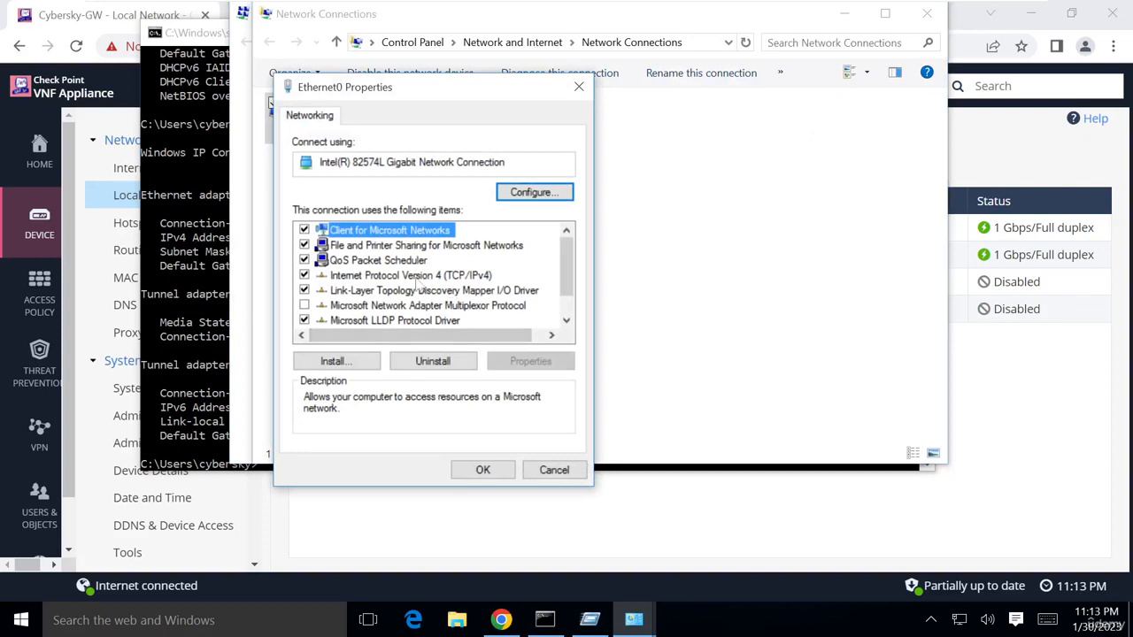
click(415, 278)
click(524, 361)
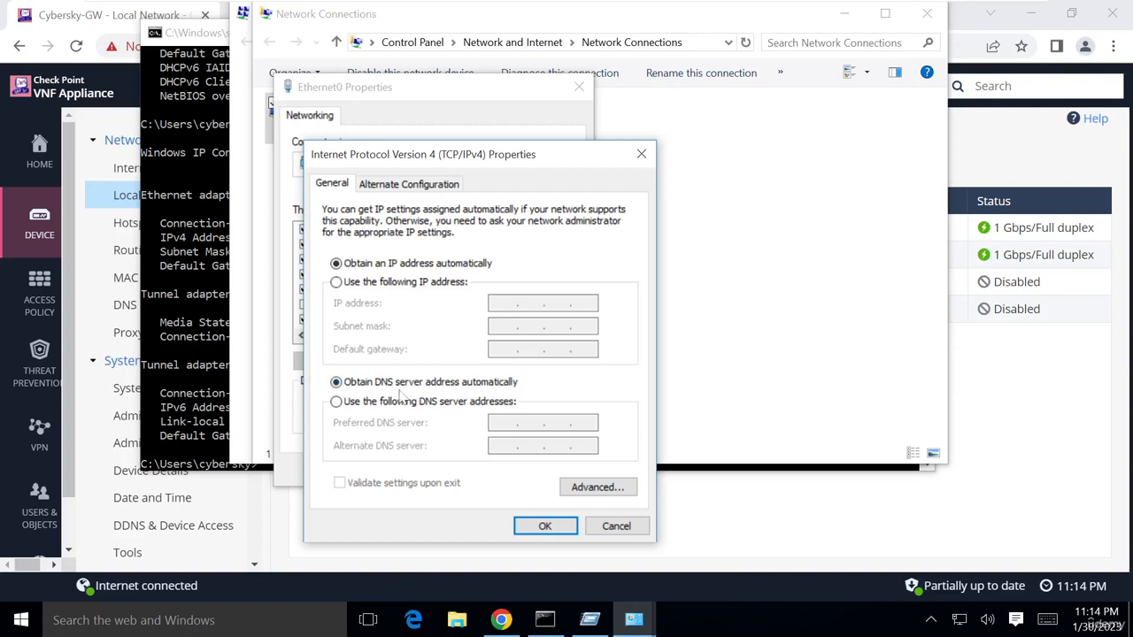
Keep DNS servers obtained automatically and close the Ethernet0 property dialogs
click(358, 403)
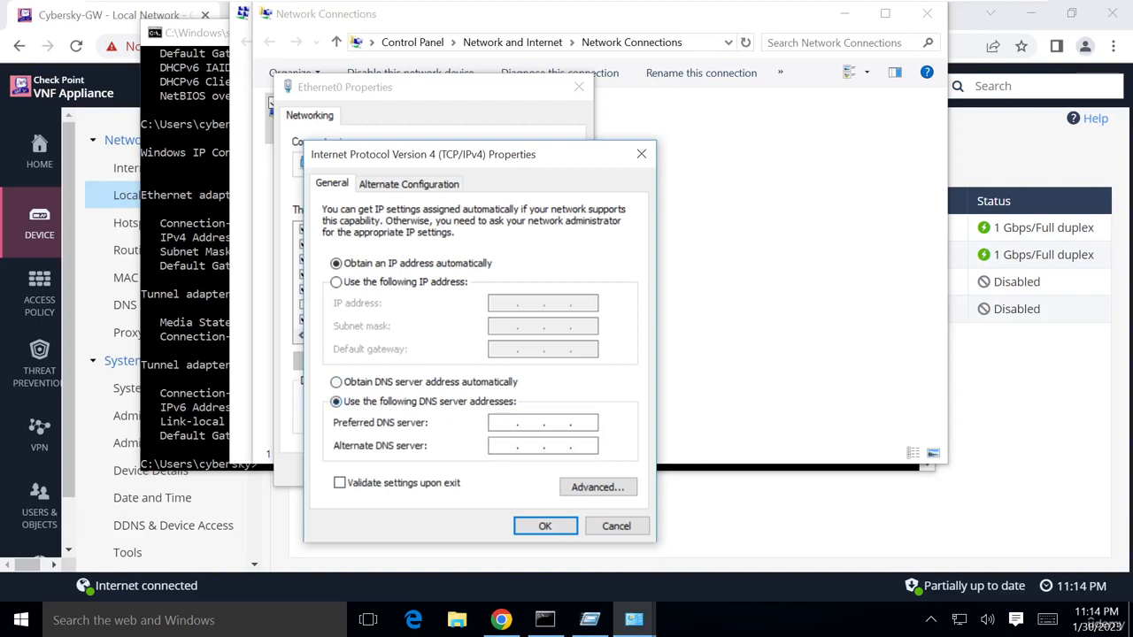
click(348, 386)
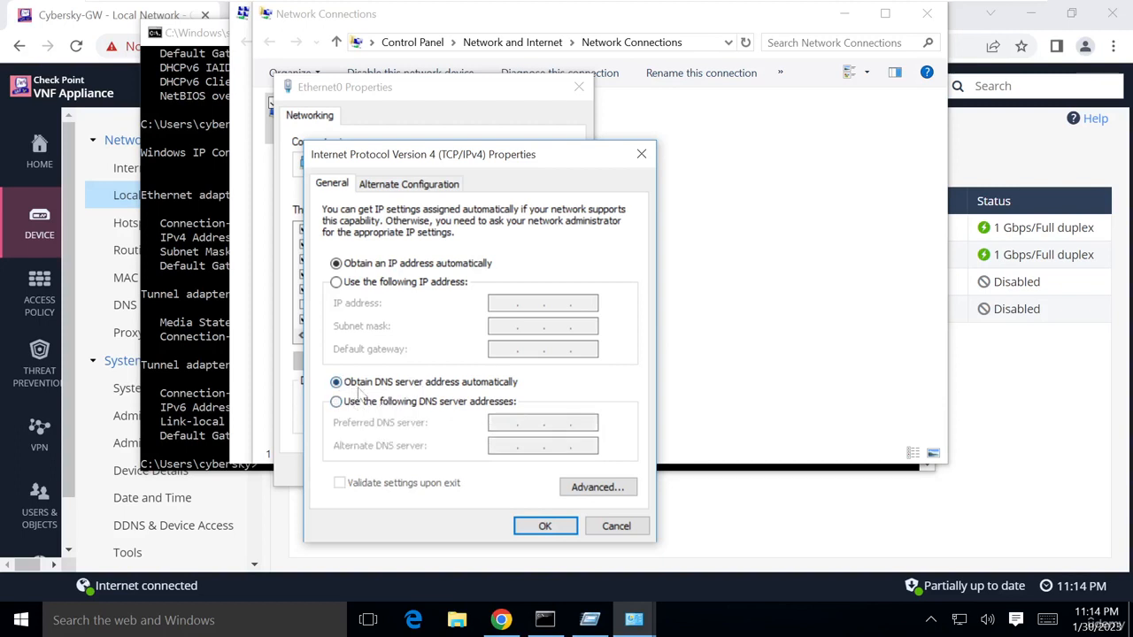
click(544, 526)
click(481, 470)
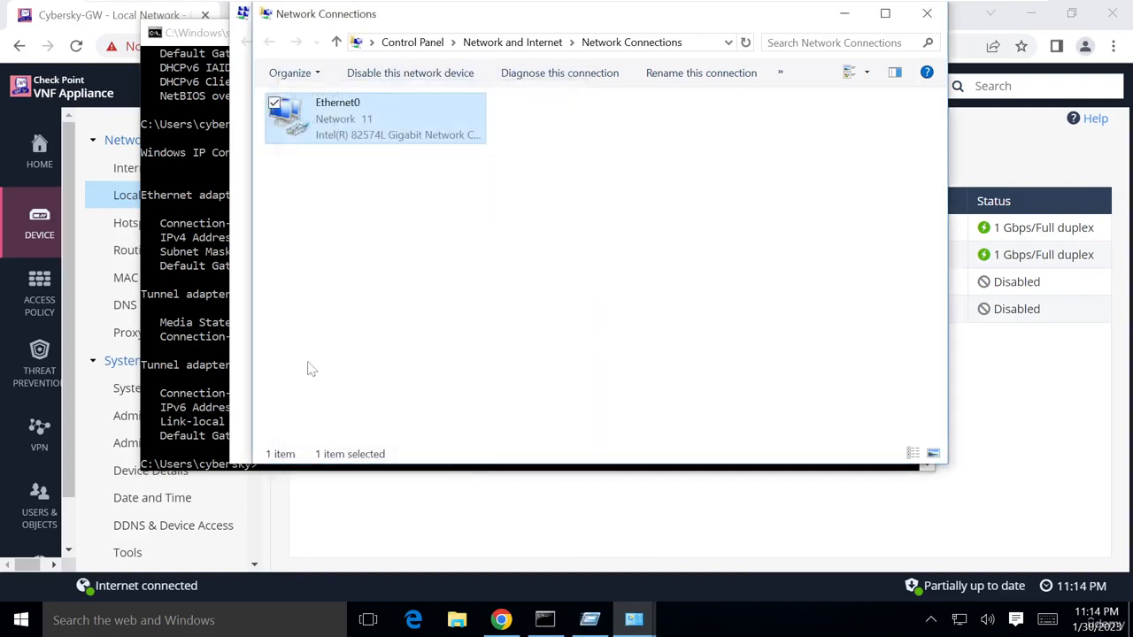
Run ipconfig /all and scroll to Ethernet0's DHCP and DNS server entries (192.168.2.254)
click(193, 328)
text(ipconfig)
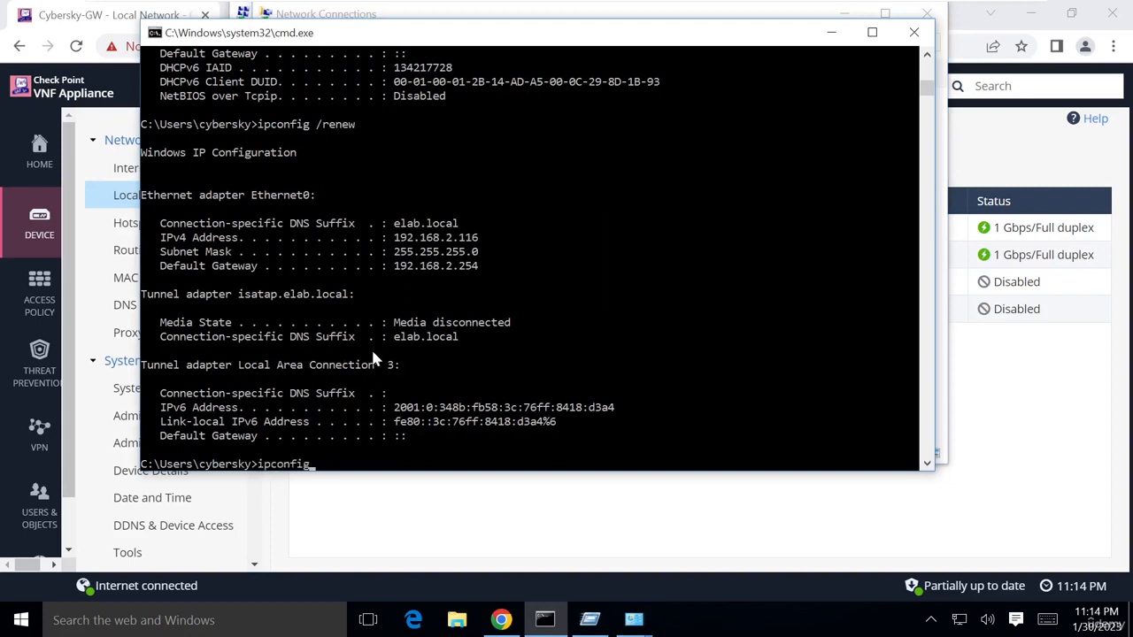
text( /all)
key(Return)
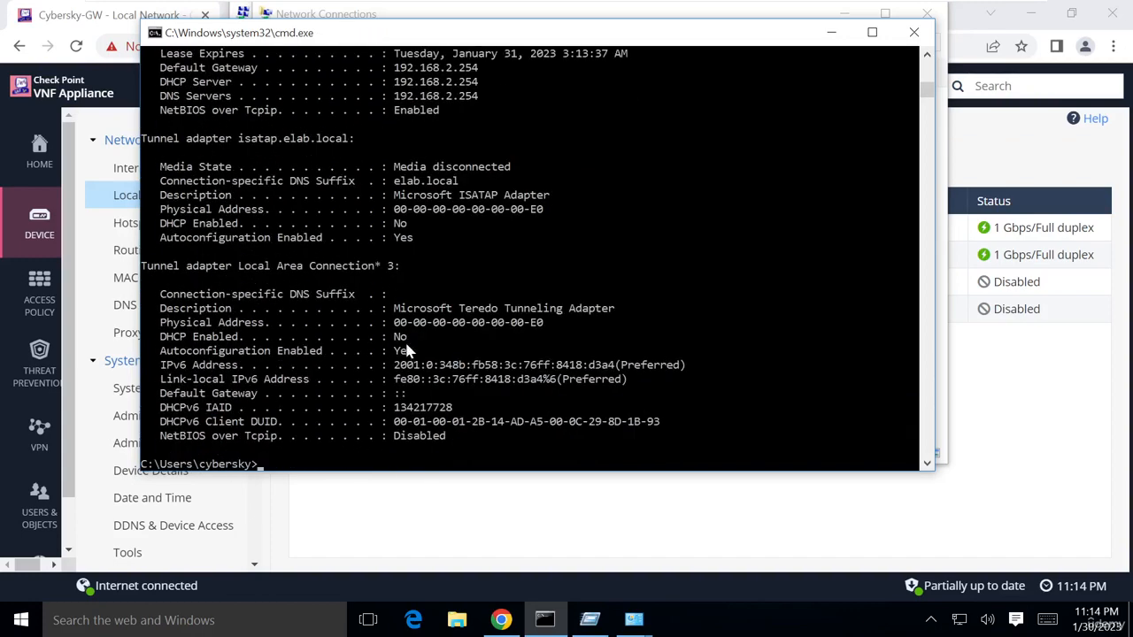
scroll(306, 341, up, 3)
scroll(303, 328, up, 3)
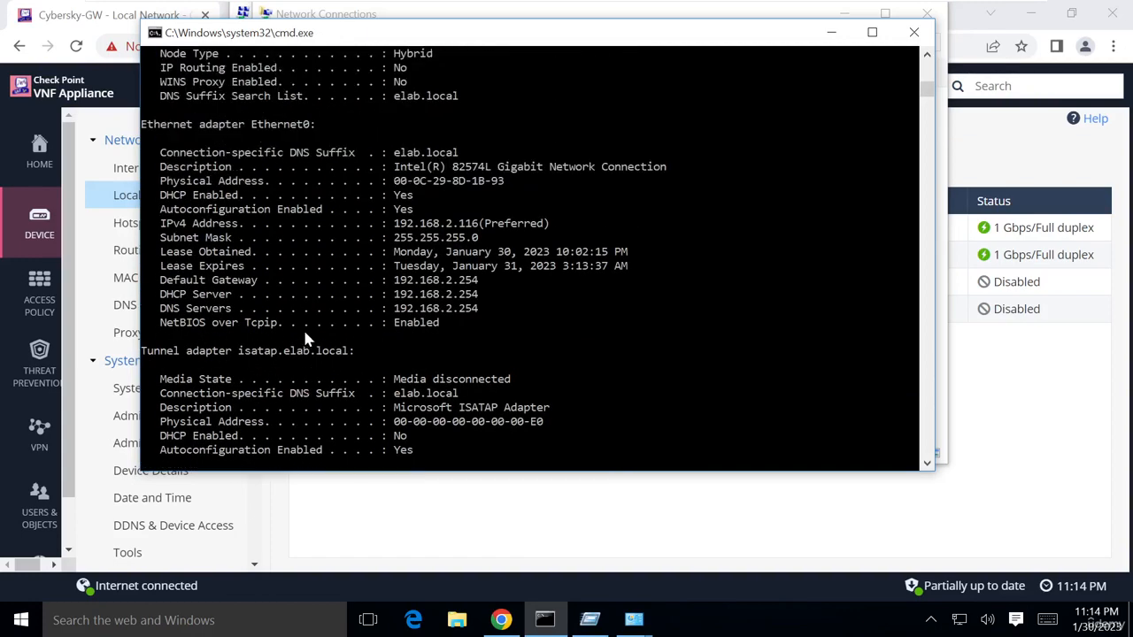
Highlight the leased address 192.168.2.116, then move the prompt aside to show the Local Network page
drag(153, 124, 287, 124)
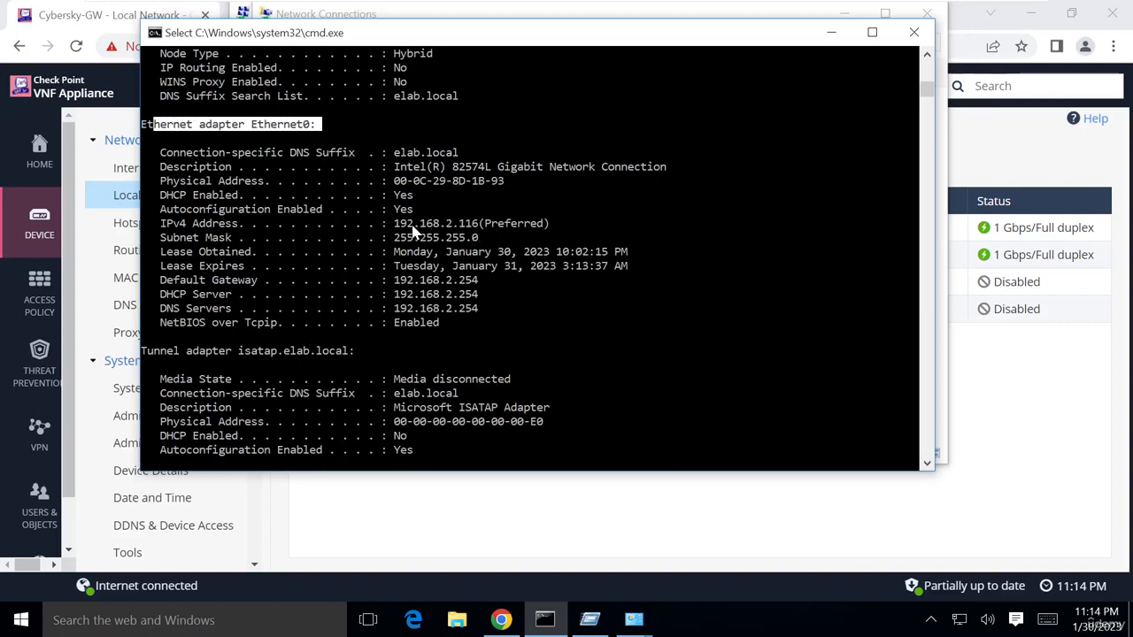
drag(400, 224, 478, 232)
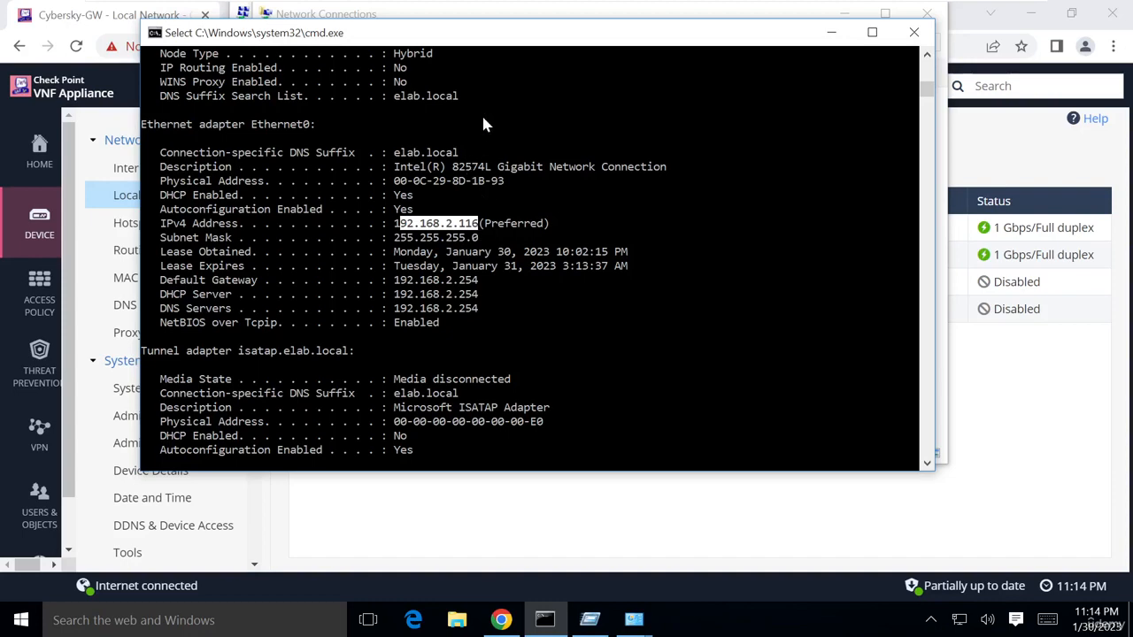
drag(471, 46, 933, 100)
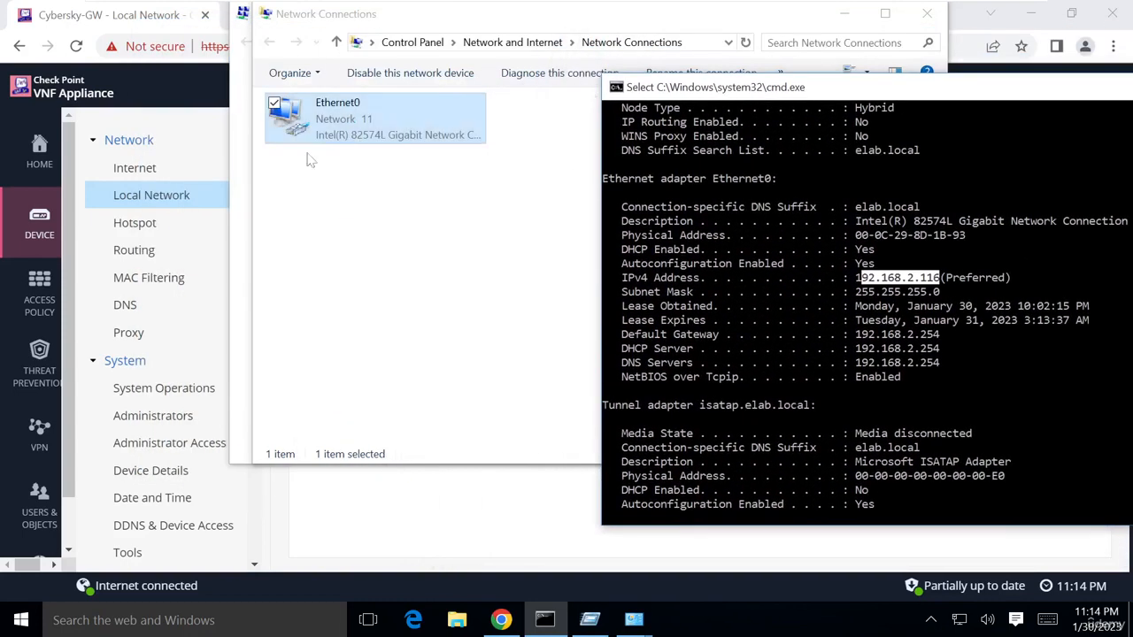
click(473, 505)
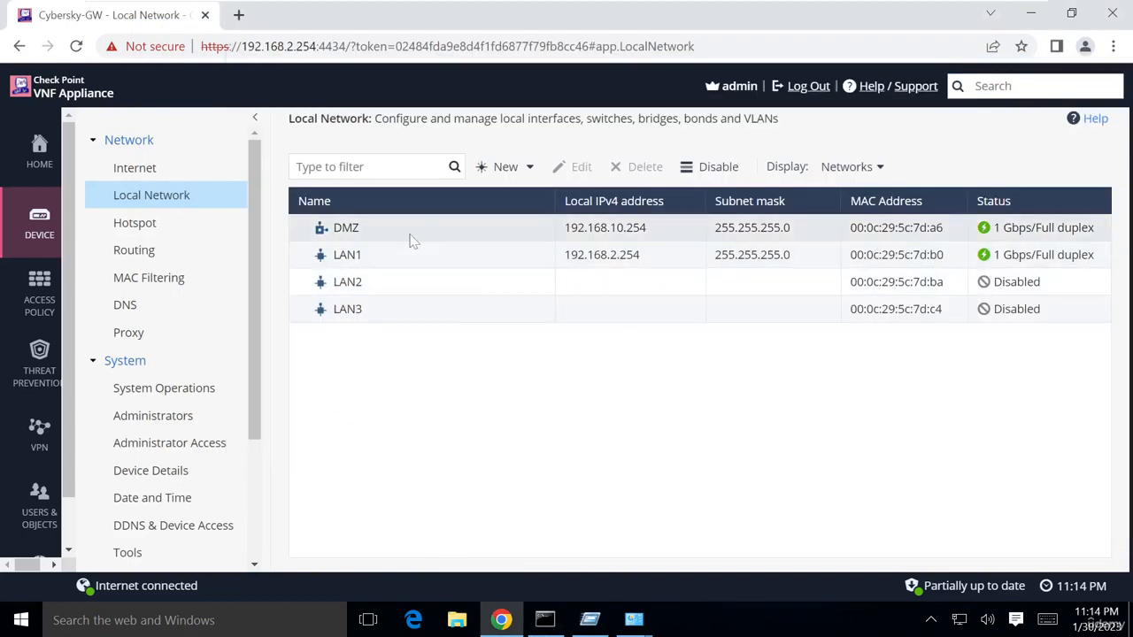
Reopen LAN1's edit dialog and compare its 192.168.2.100–192.168.2.200 range with the ipconfig output
click(439, 255)
click(579, 166)
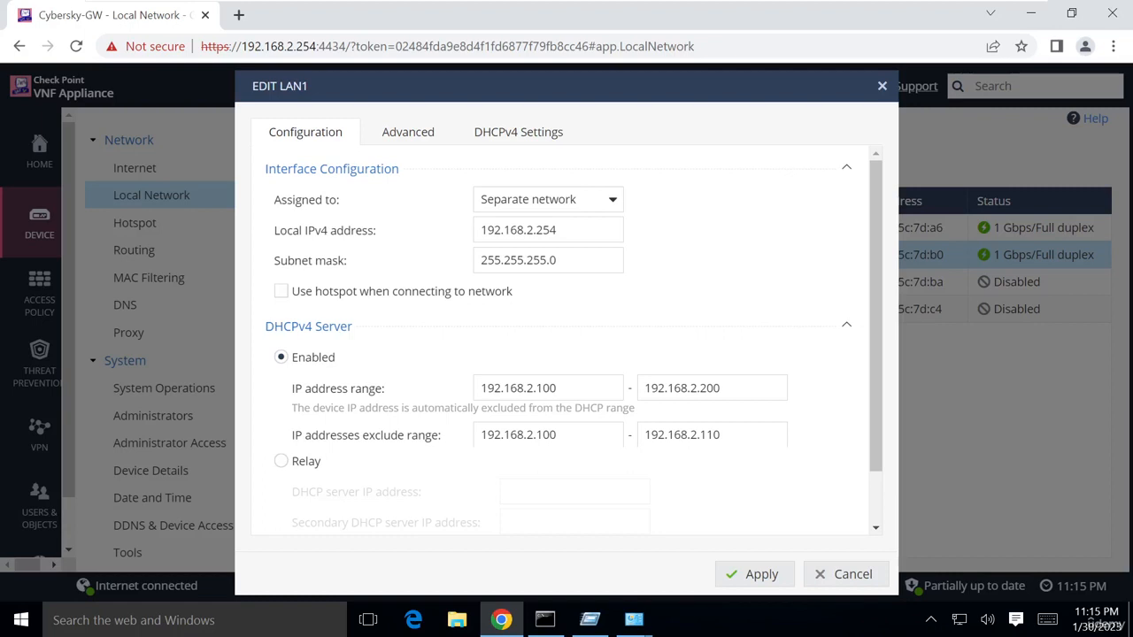
click(545, 620)
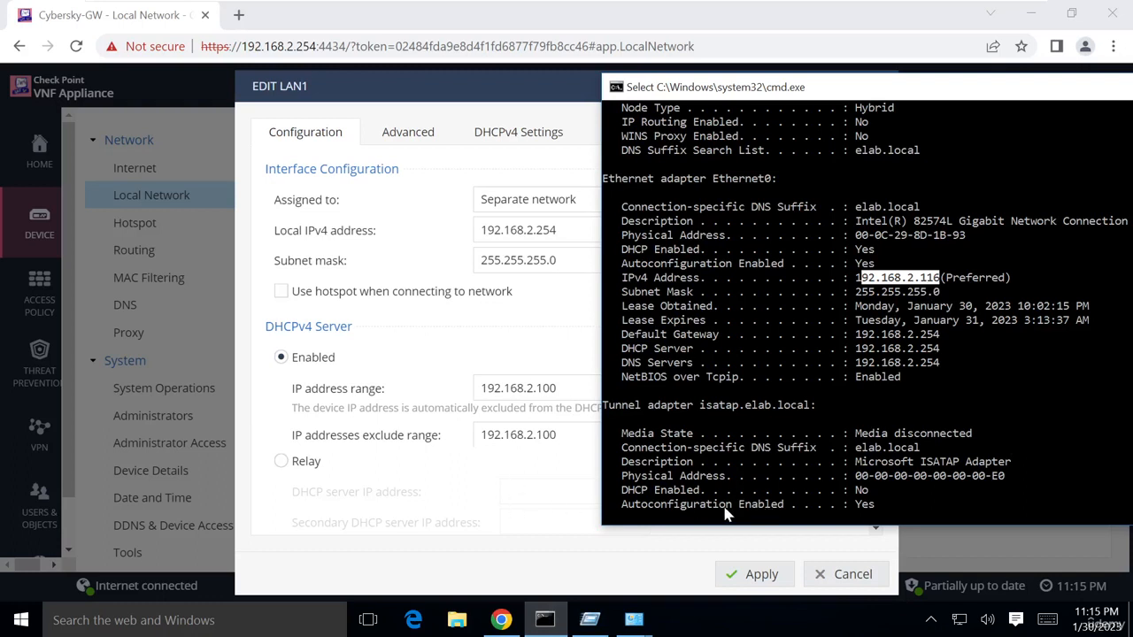
click(544, 534)
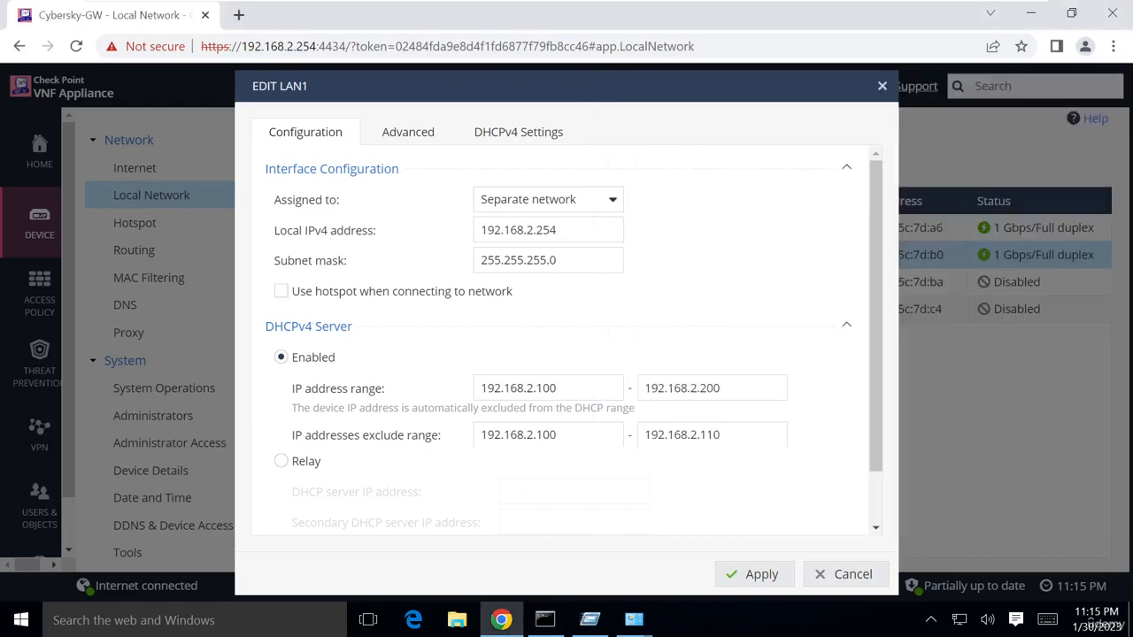
click(549, 620)
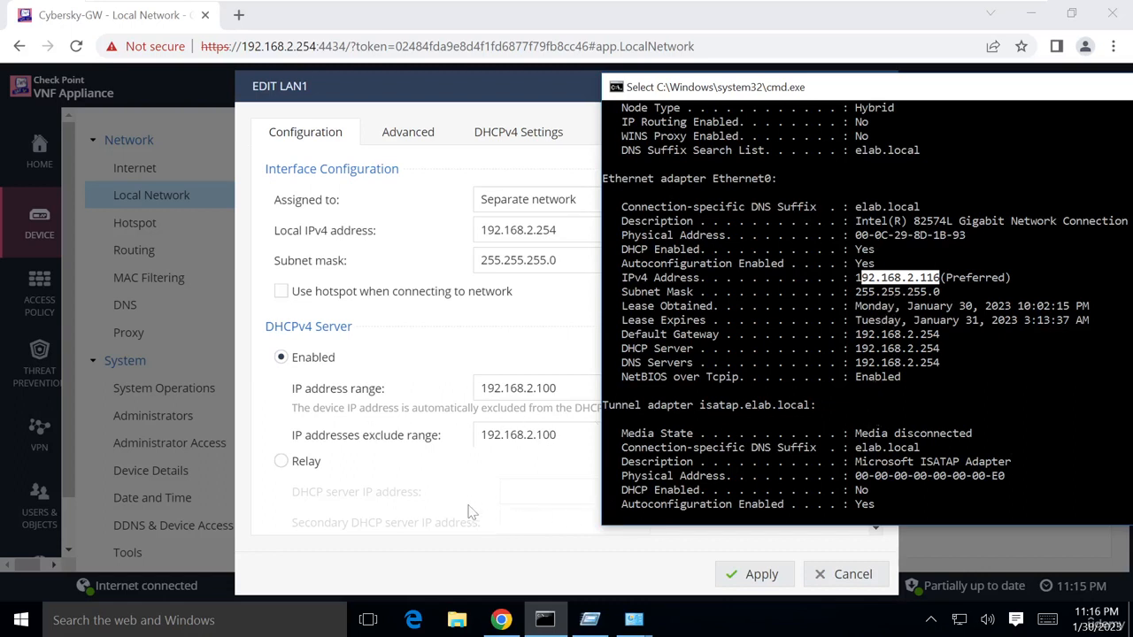
Exit full screen and power on ACC001-192.168.2.100 in its own tab, accepting the device prompt
mouse_move(563, 5)
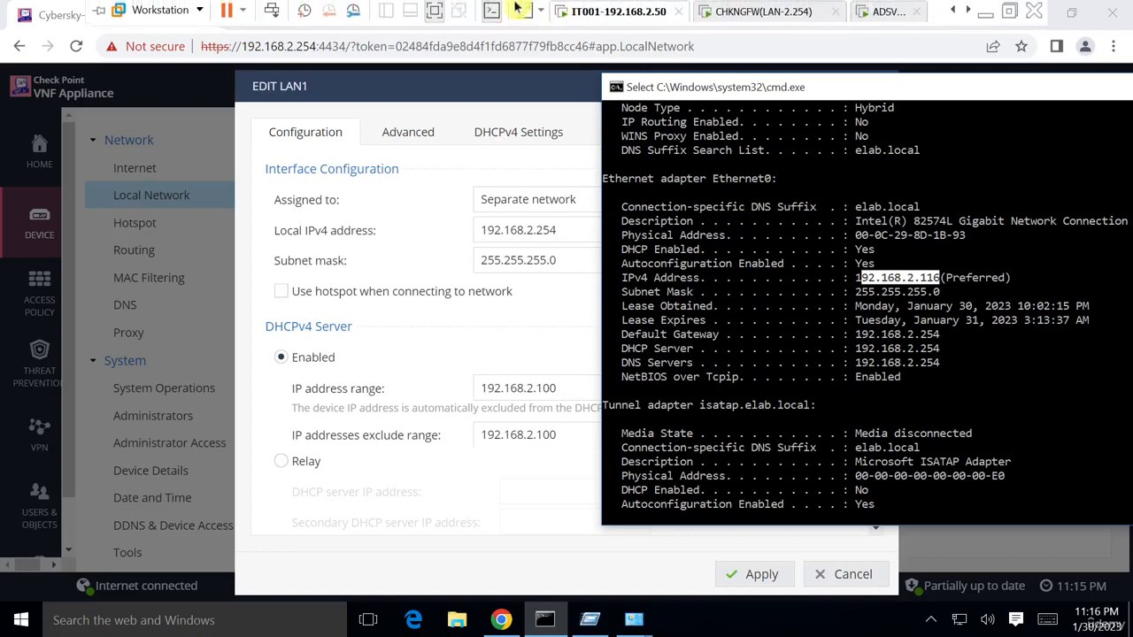
click(436, 11)
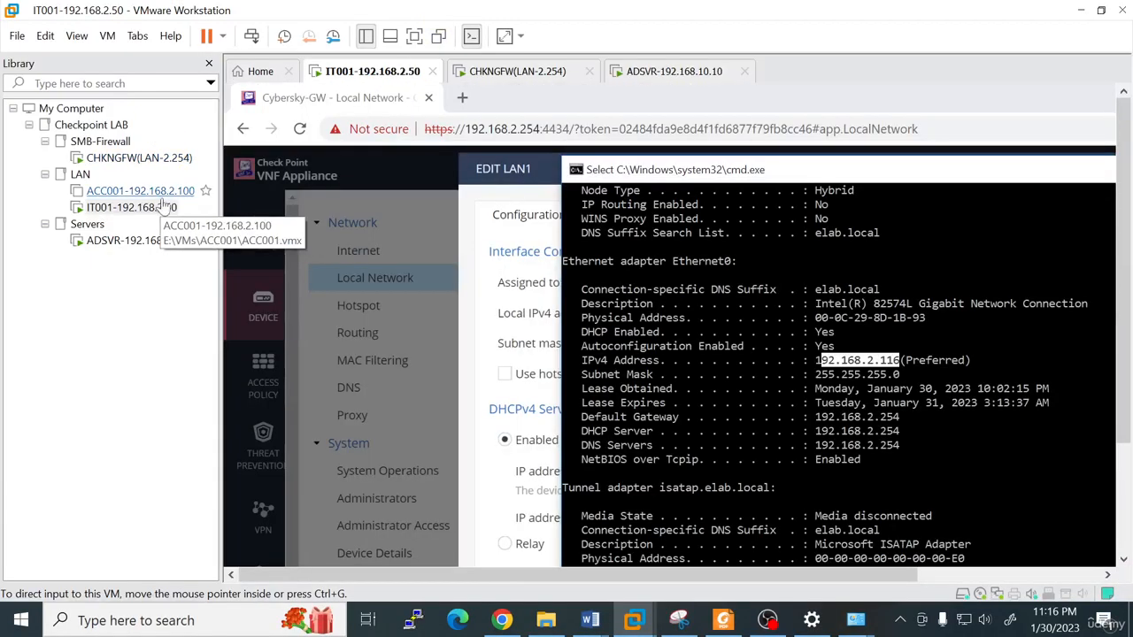
right_click(148, 191)
click(133, 194)
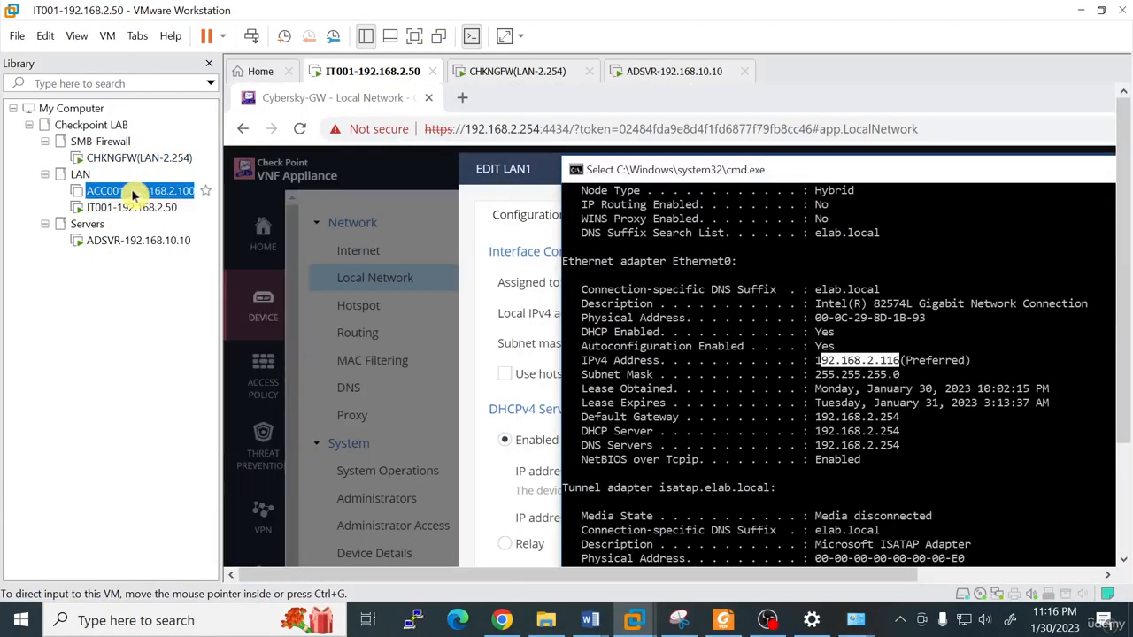
double_click(171, 189)
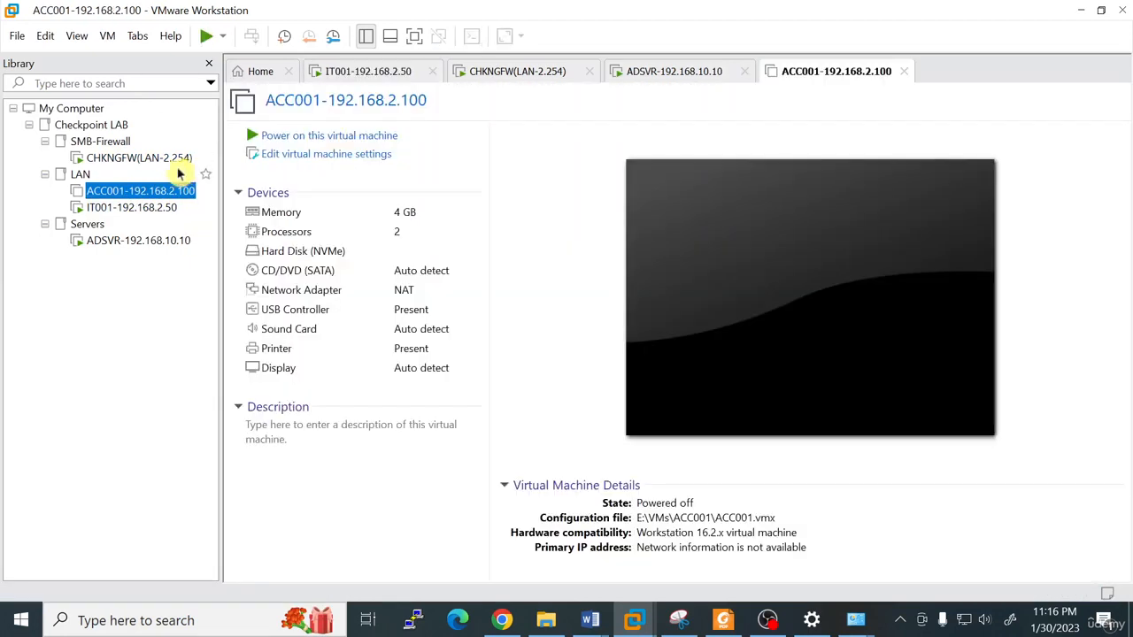
click(285, 139)
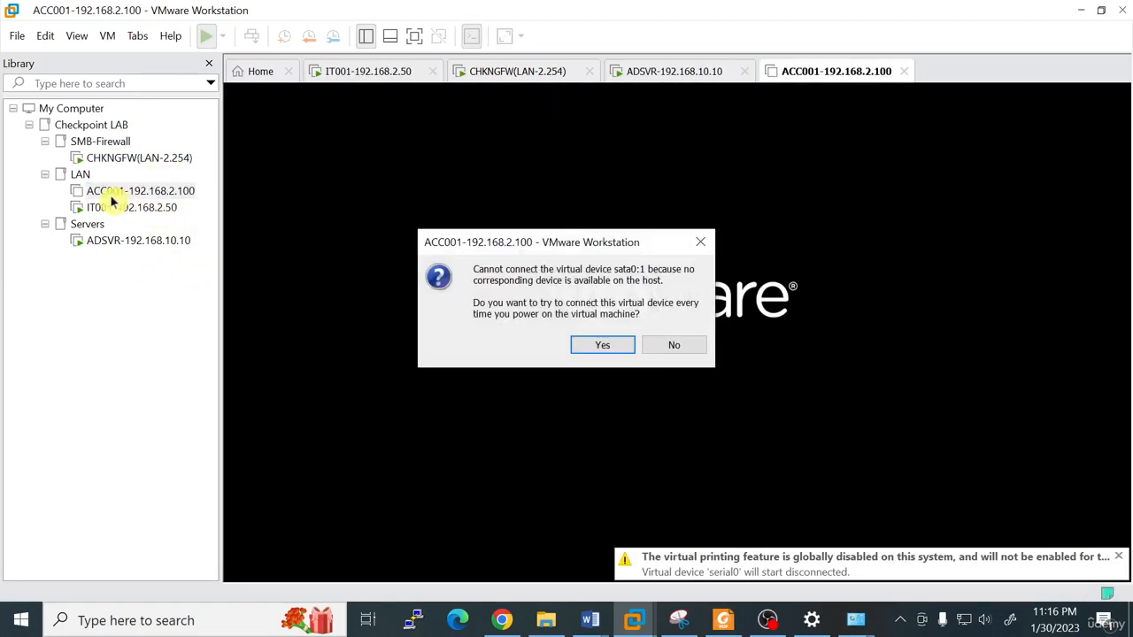
click(630, 347)
Review the IT001 and CHKNGFW VM settings without changes, then return to ACC001
right_click(115, 208)
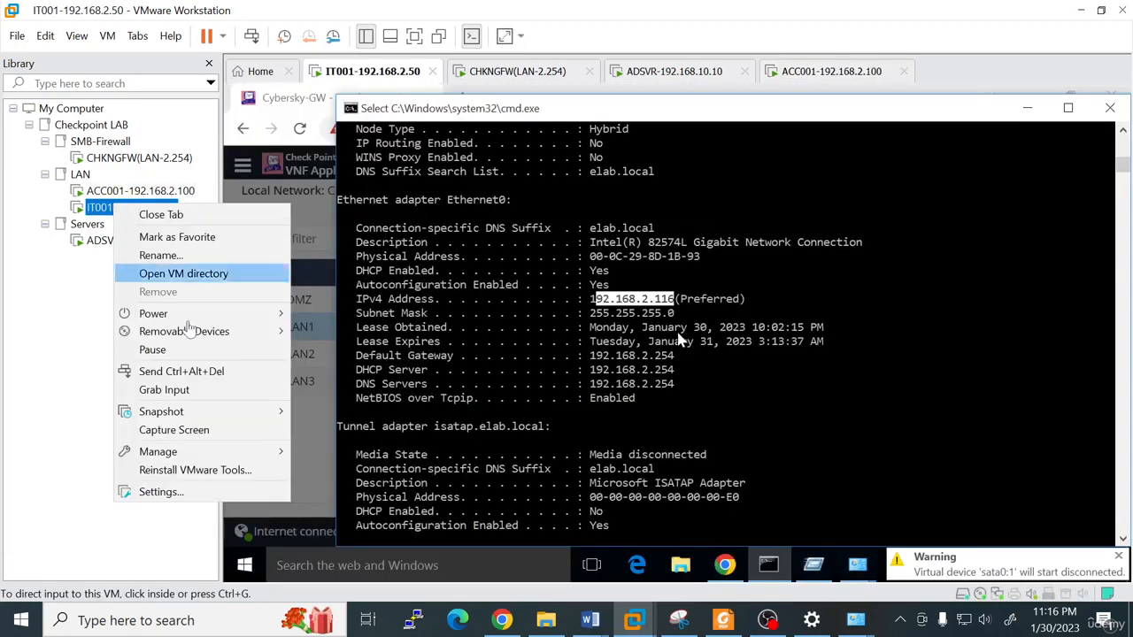
click(175, 493)
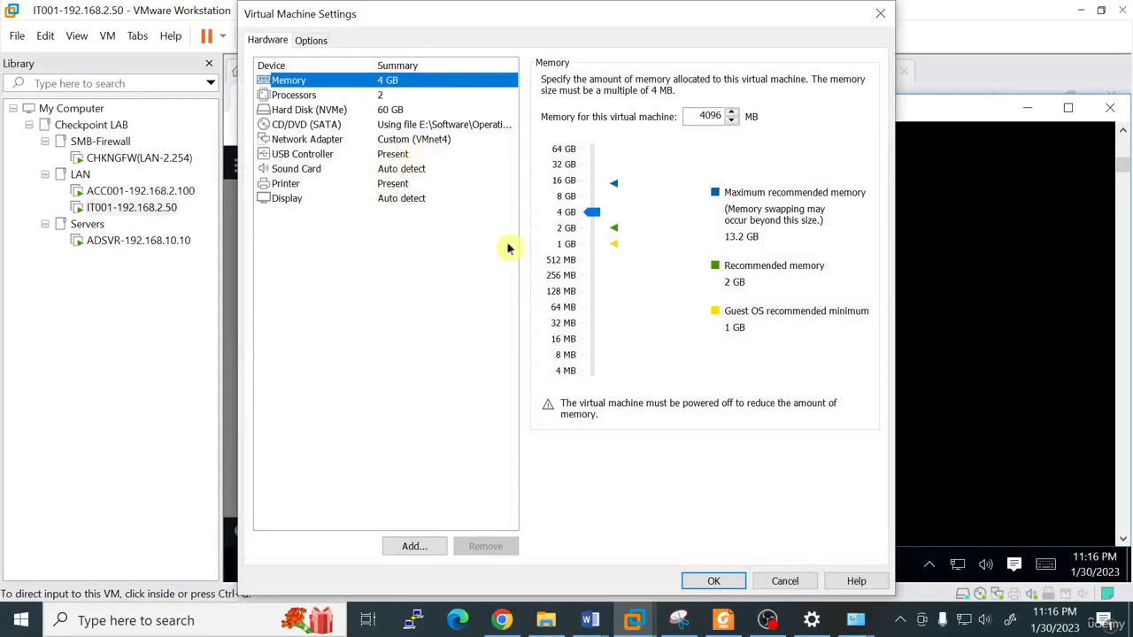
click(785, 581)
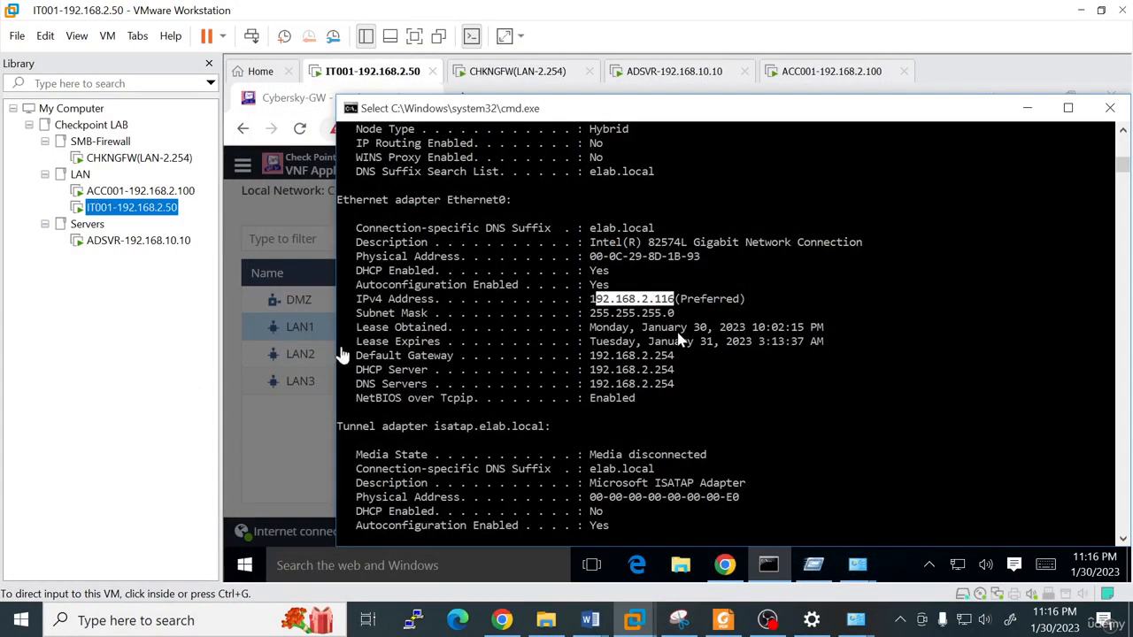
click(143, 159)
right_click(142, 159)
click(198, 469)
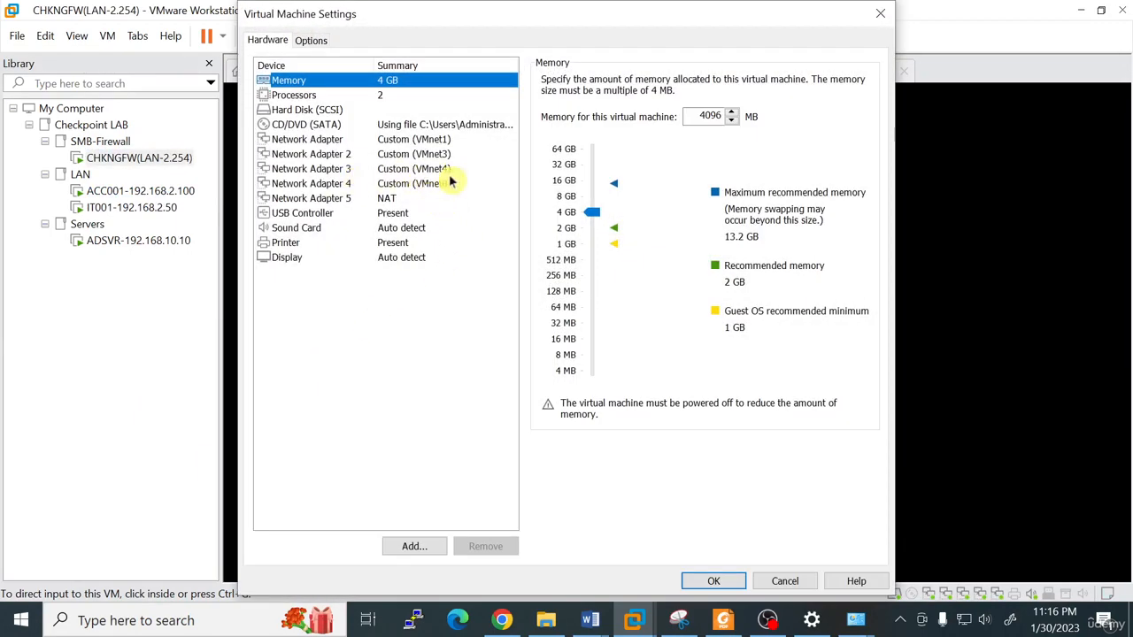
click(785, 581)
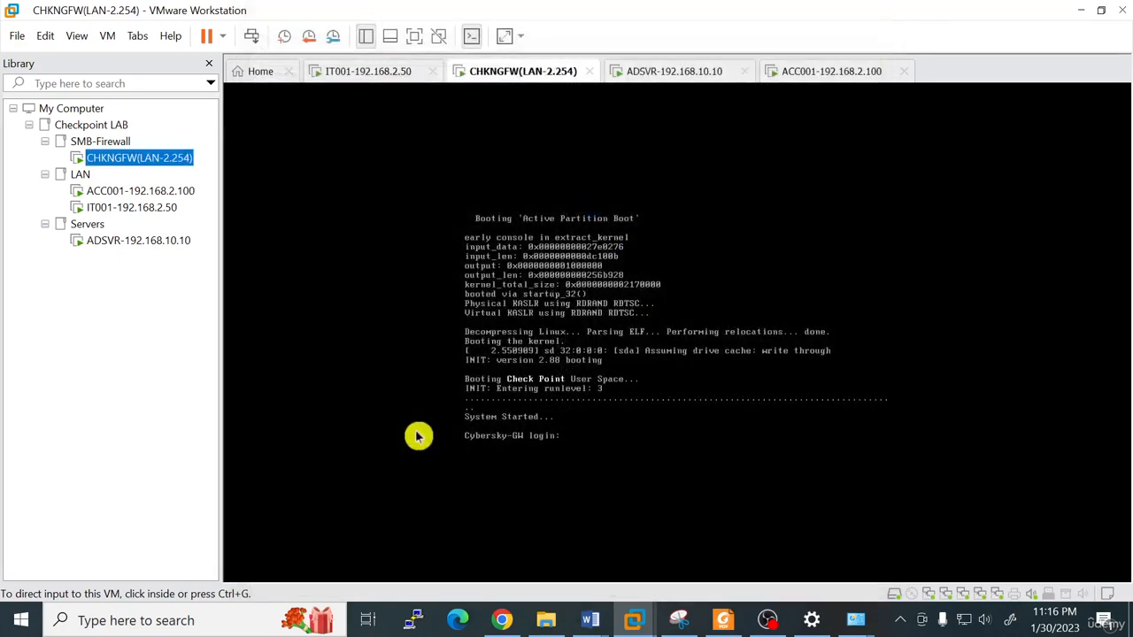
click(140, 190)
right_click(147, 191)
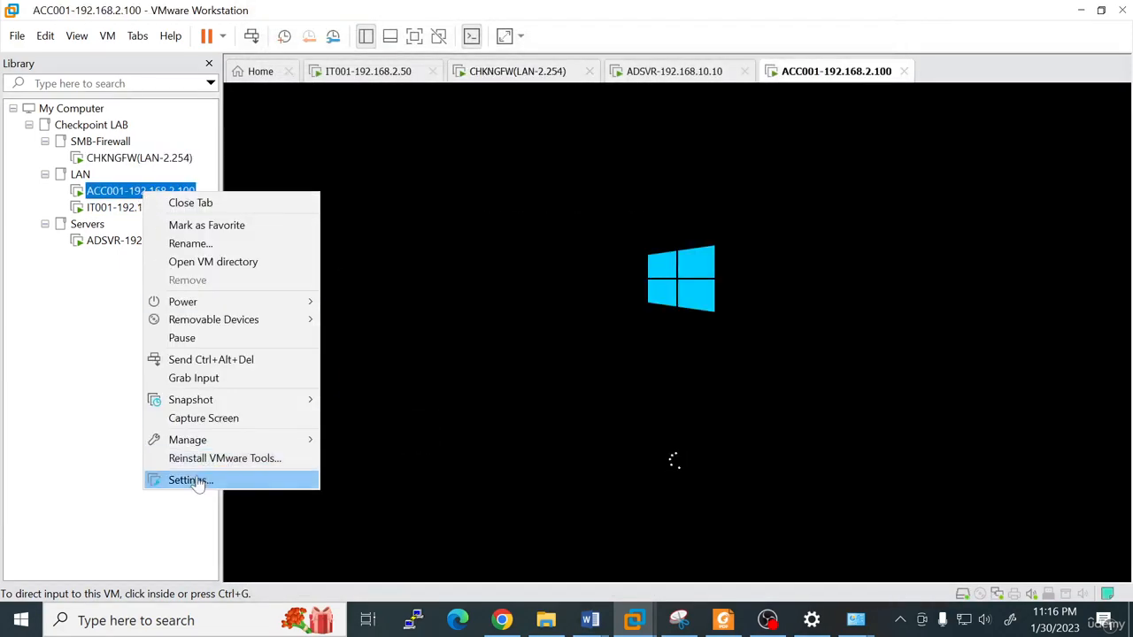
Attach ACC001's network adapter to Custom VMnet4 (Host-only), then return to the IT001 machine
click(201, 483)
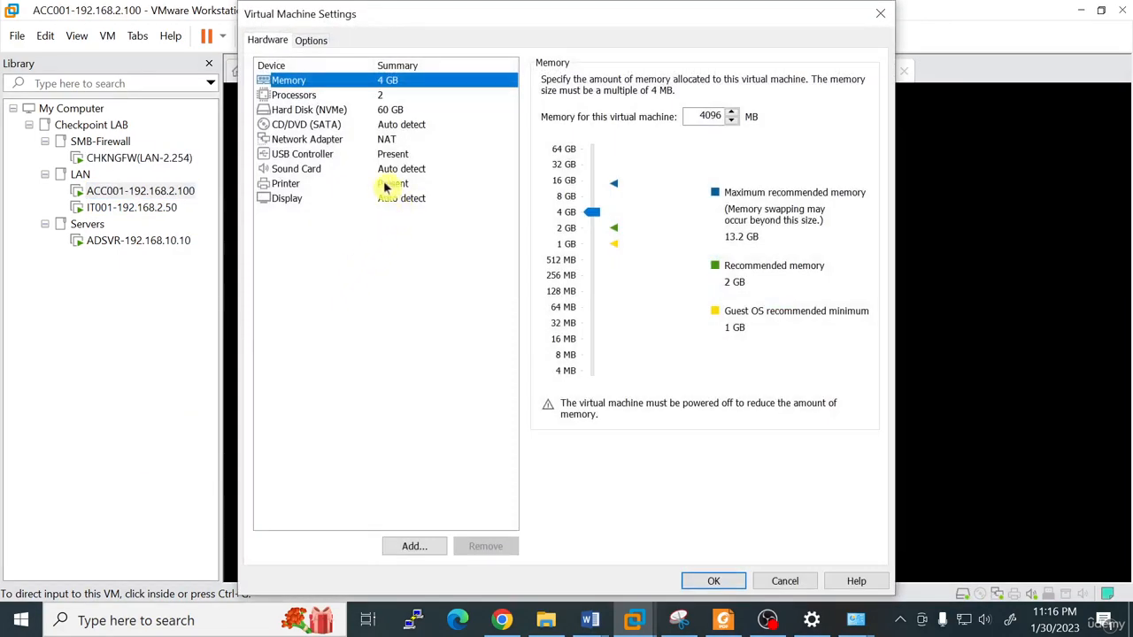
click(320, 139)
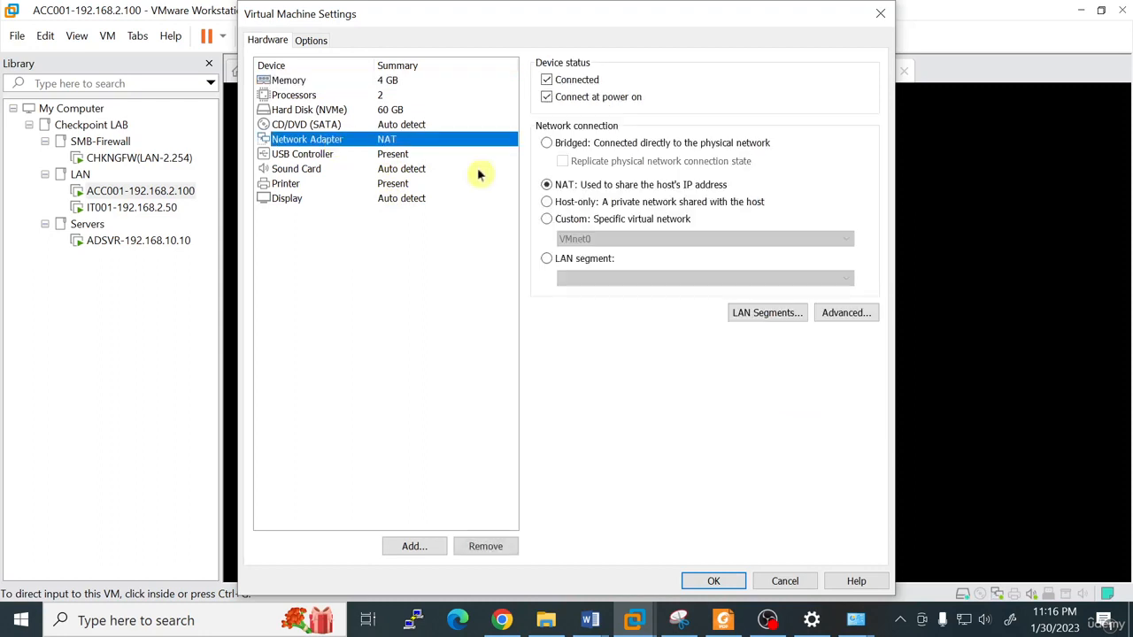
click(561, 219)
click(571, 238)
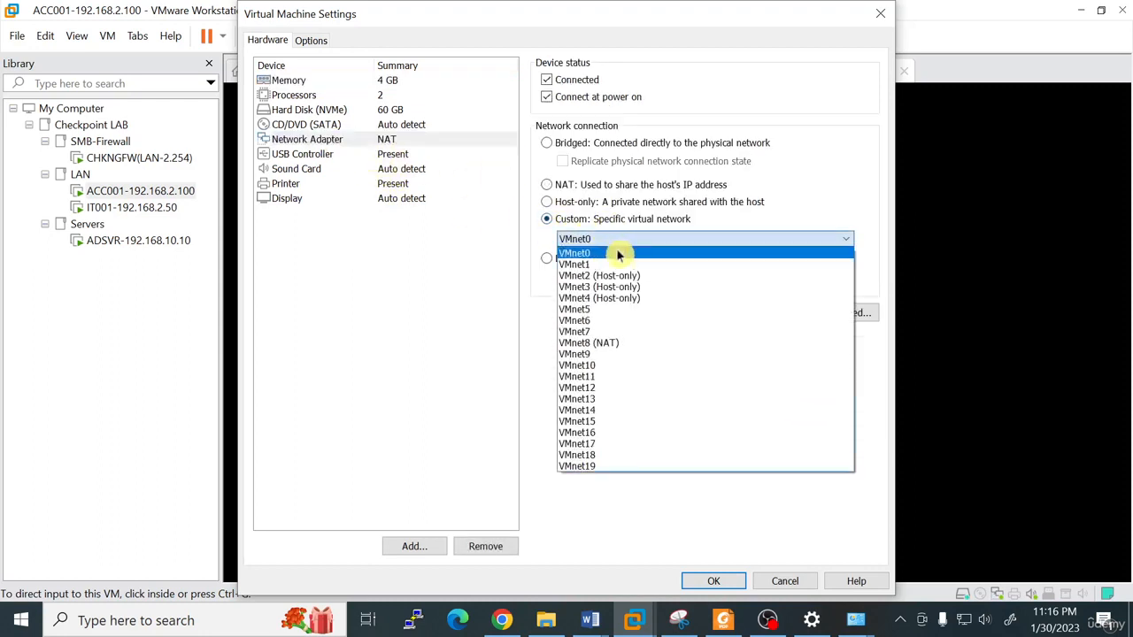
click(640, 302)
click(715, 580)
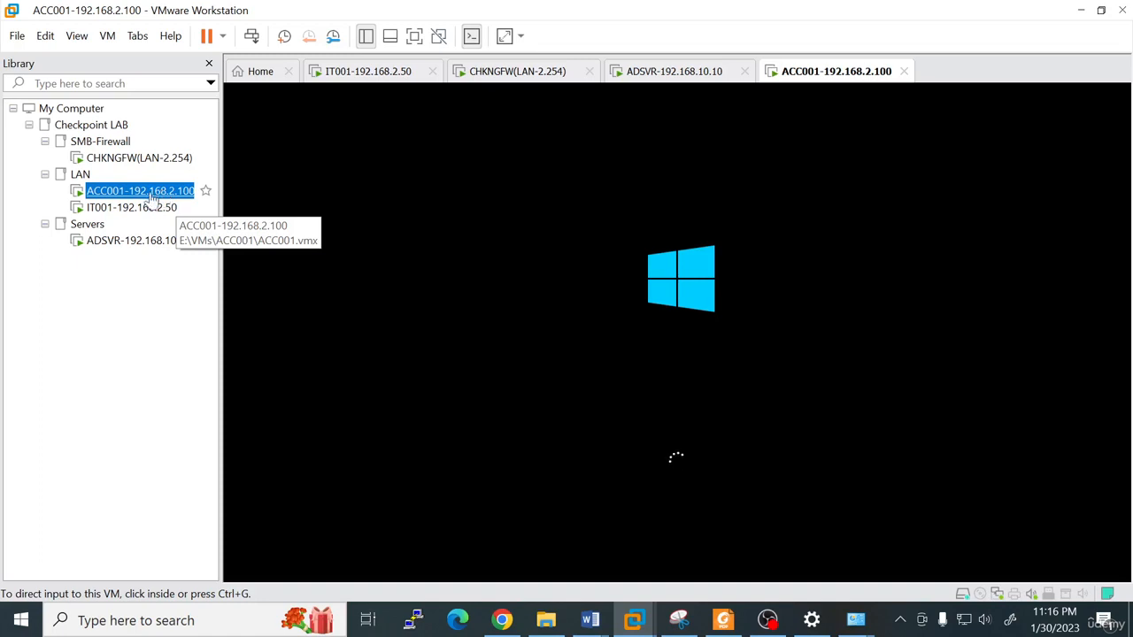
click(155, 207)
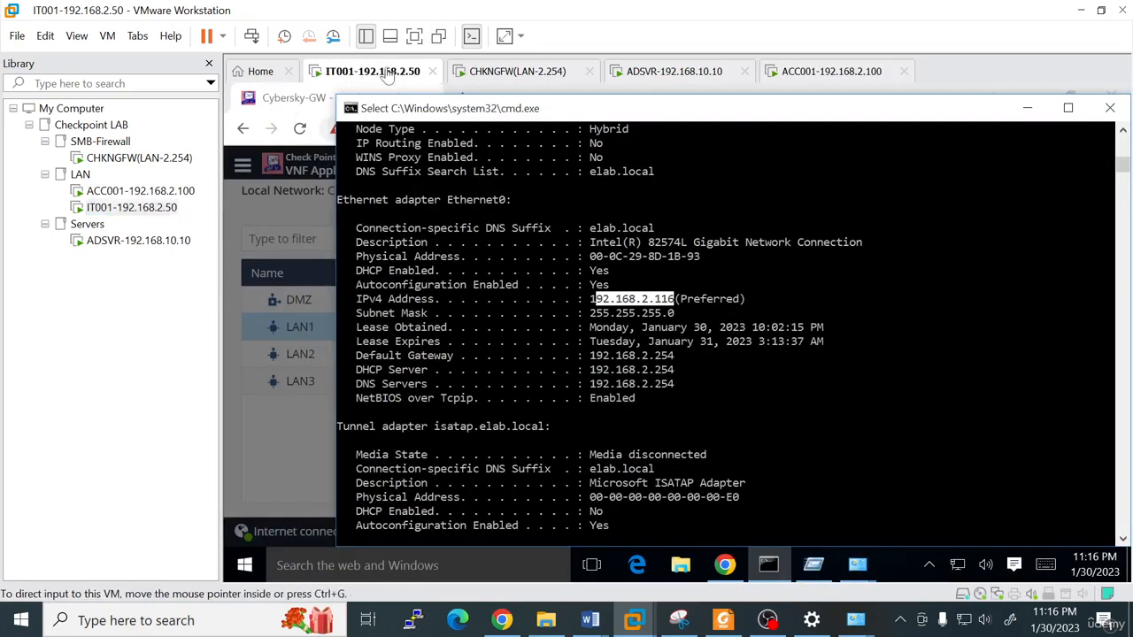
Show IT001 full screen and reopen the LAN1 edit dialog in the WebUI
click(415, 35)
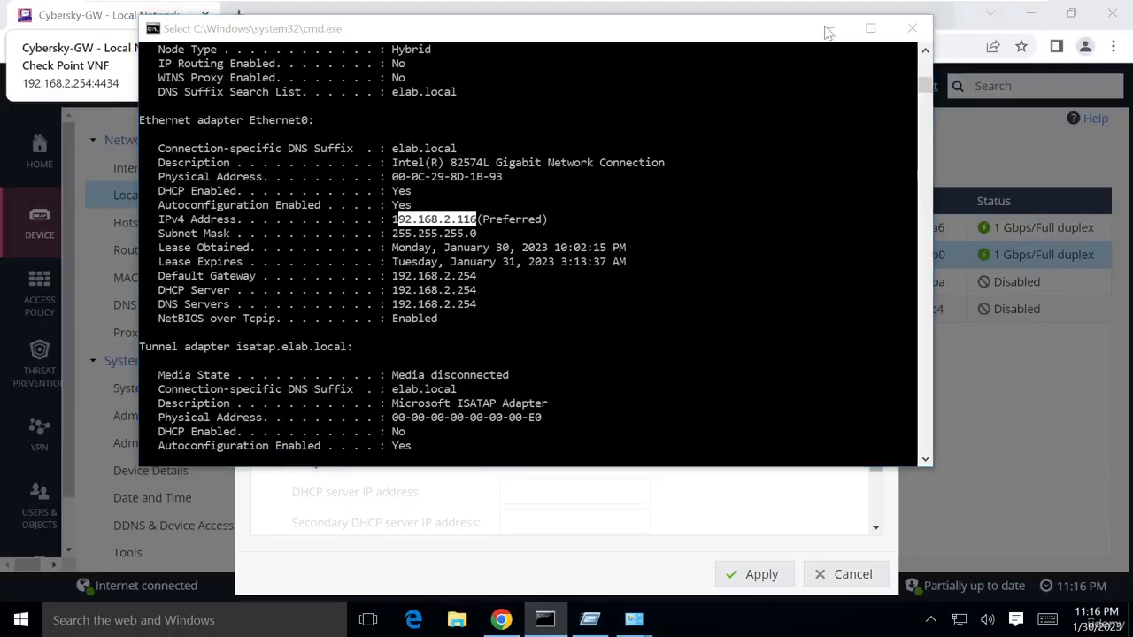
click(826, 25)
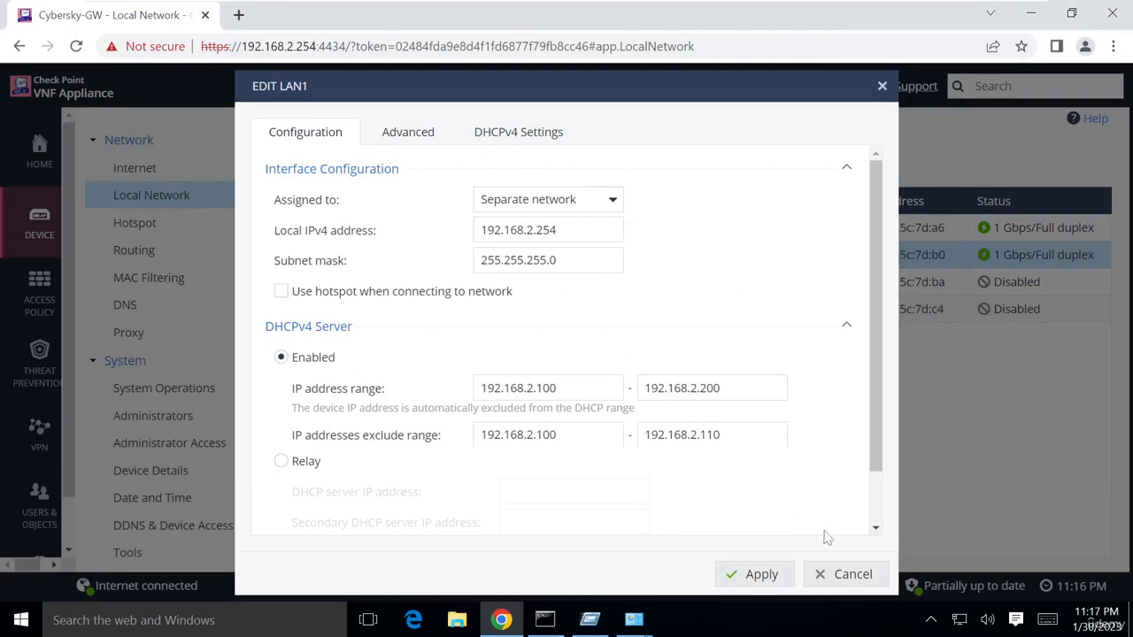
click(839, 574)
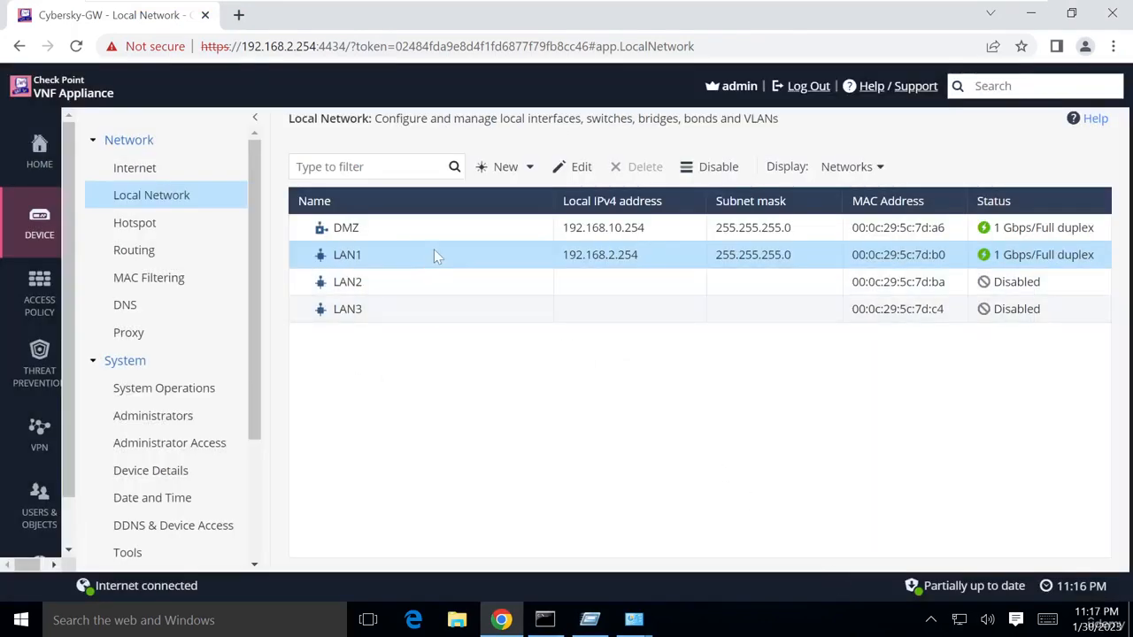
click(578, 167)
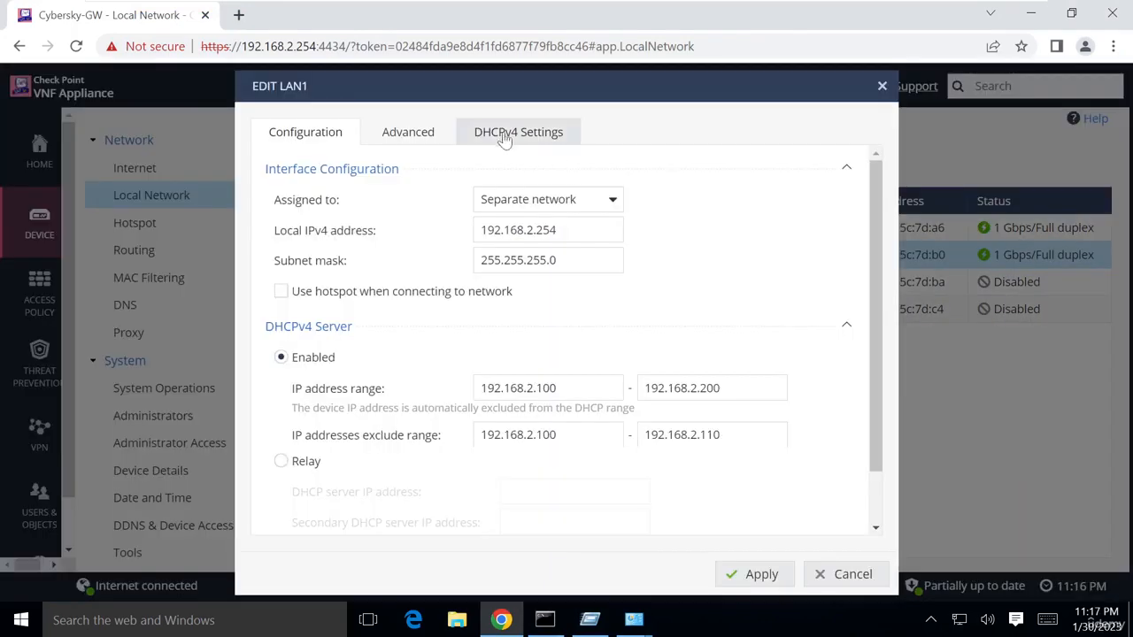
Set LAN1's DHCPv4 DNS servers manually to 1.1.1.1, 8.8.8.8 and 8.8.4.4, and apply
click(518, 144)
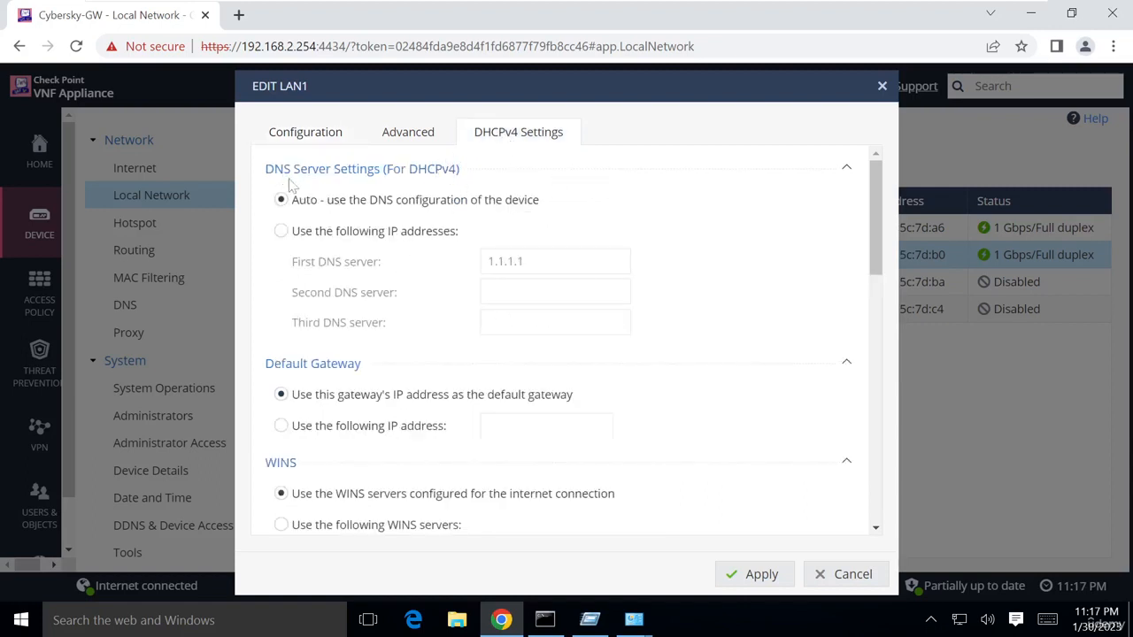
click(296, 236)
click(563, 257)
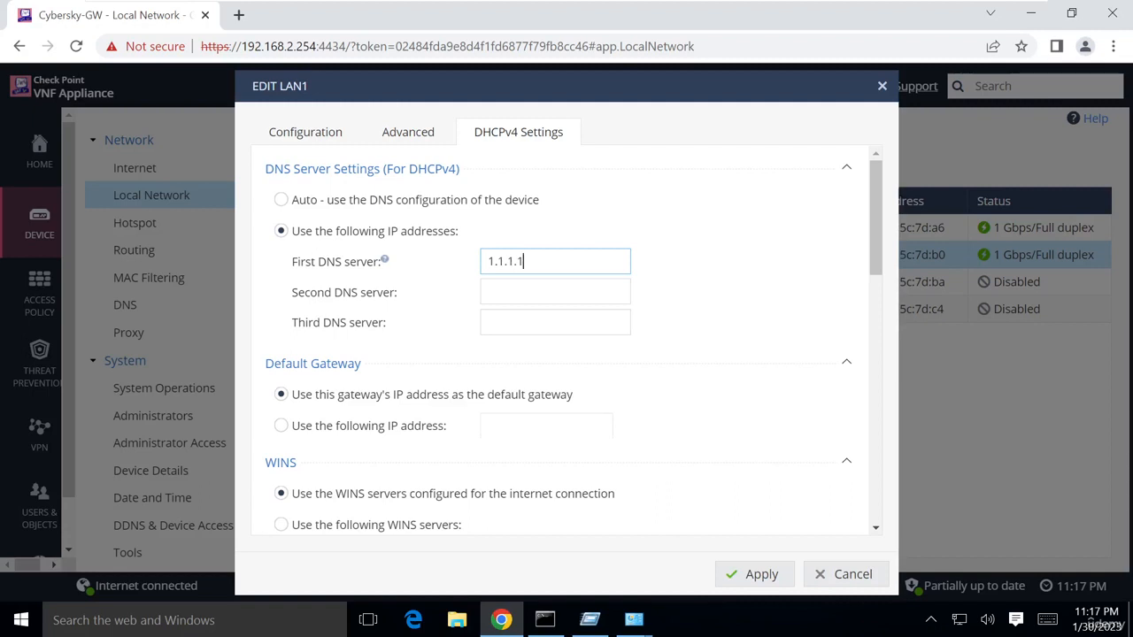
key(Tab)
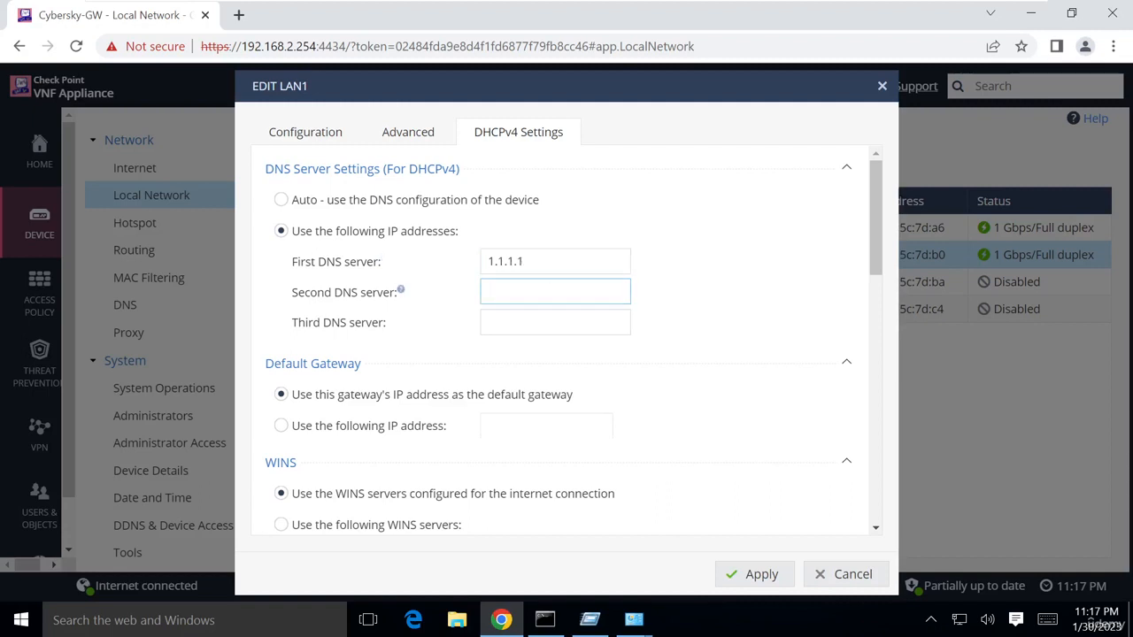
key(Tab)
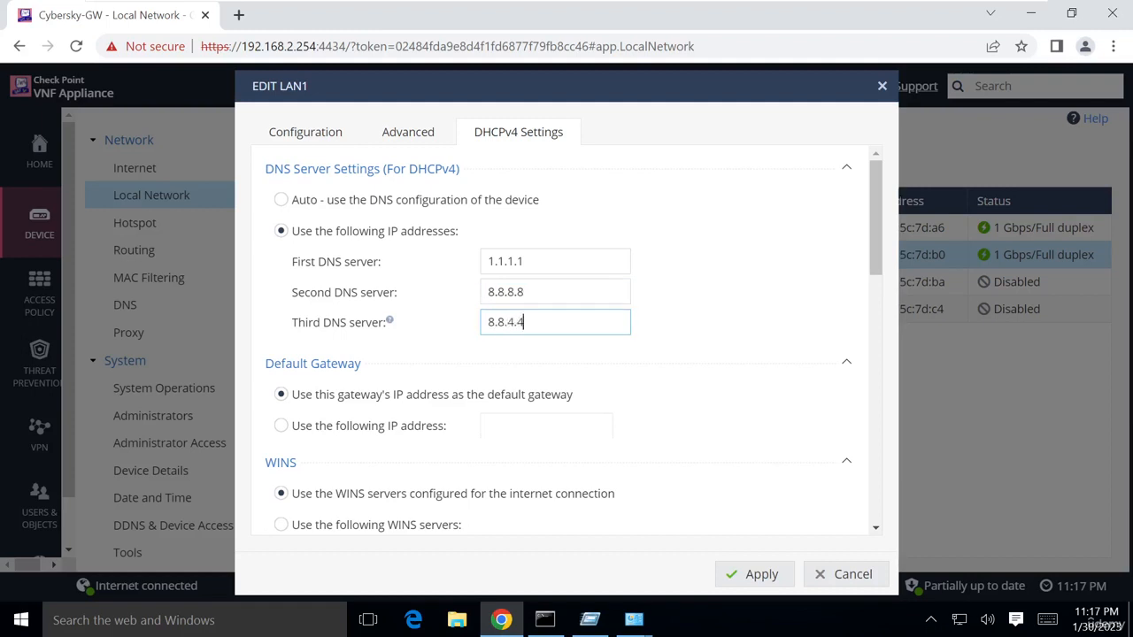
scroll(623, 383, down, 1)
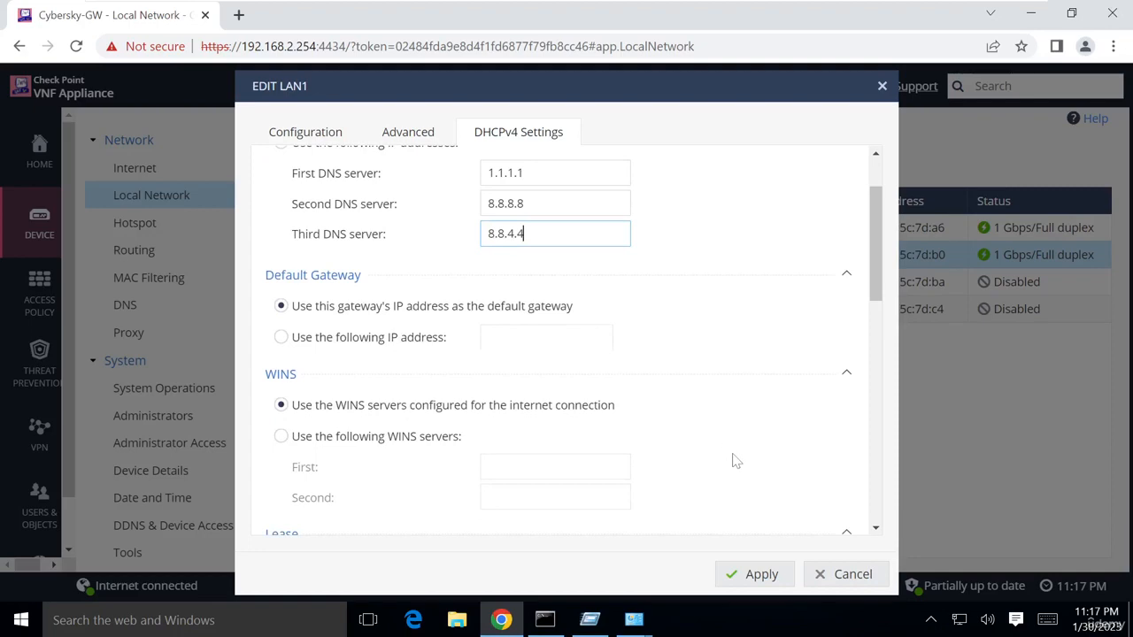
click(758, 574)
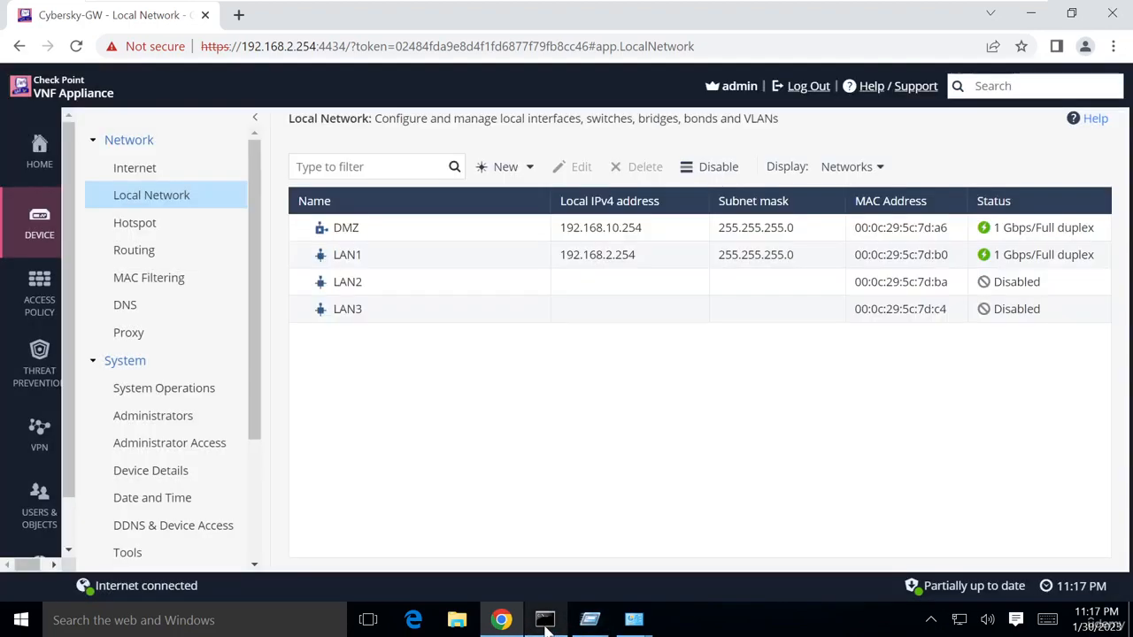
Note the old DNS server 192.168.2.254, then renew the client's lease with ipconfig /renew
click(547, 622)
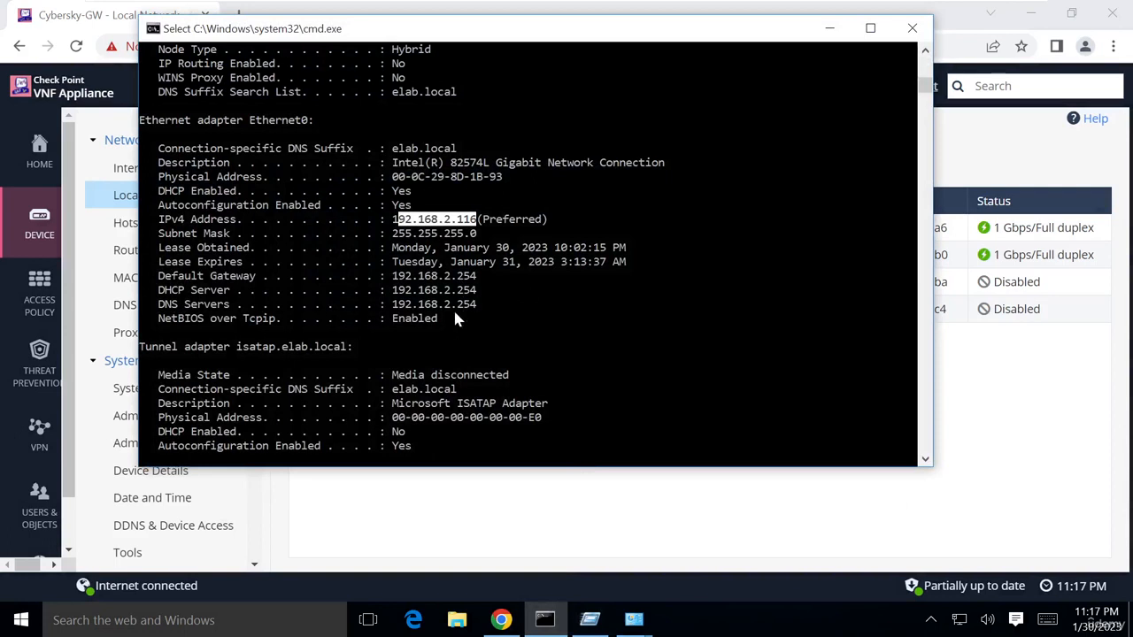
drag(479, 306, 396, 305)
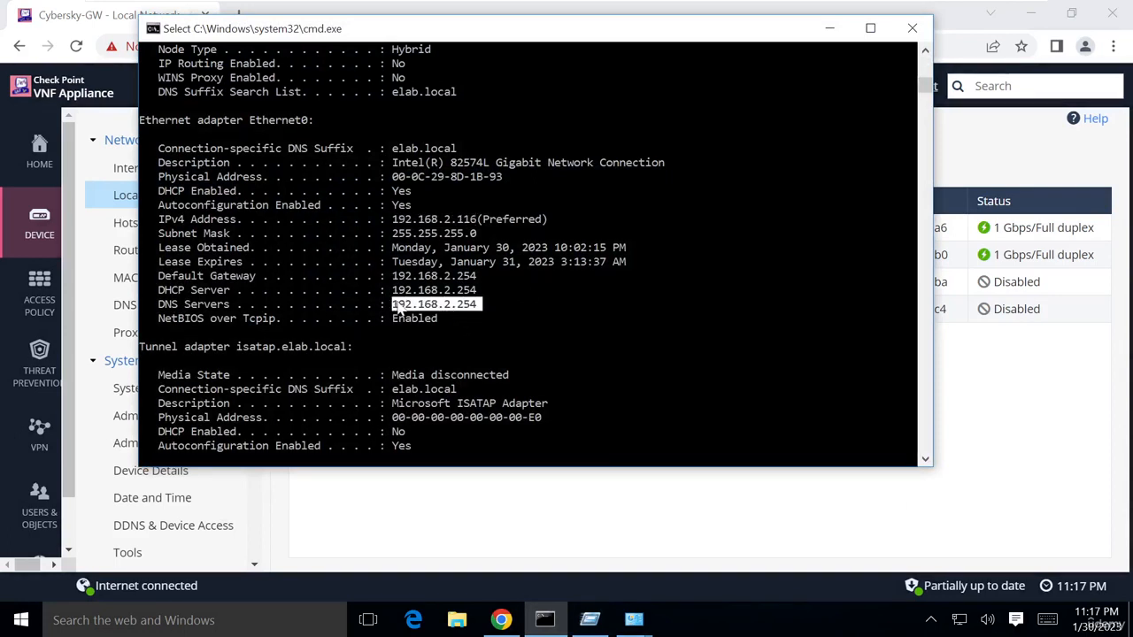
scroll(500, 316, down, 8)
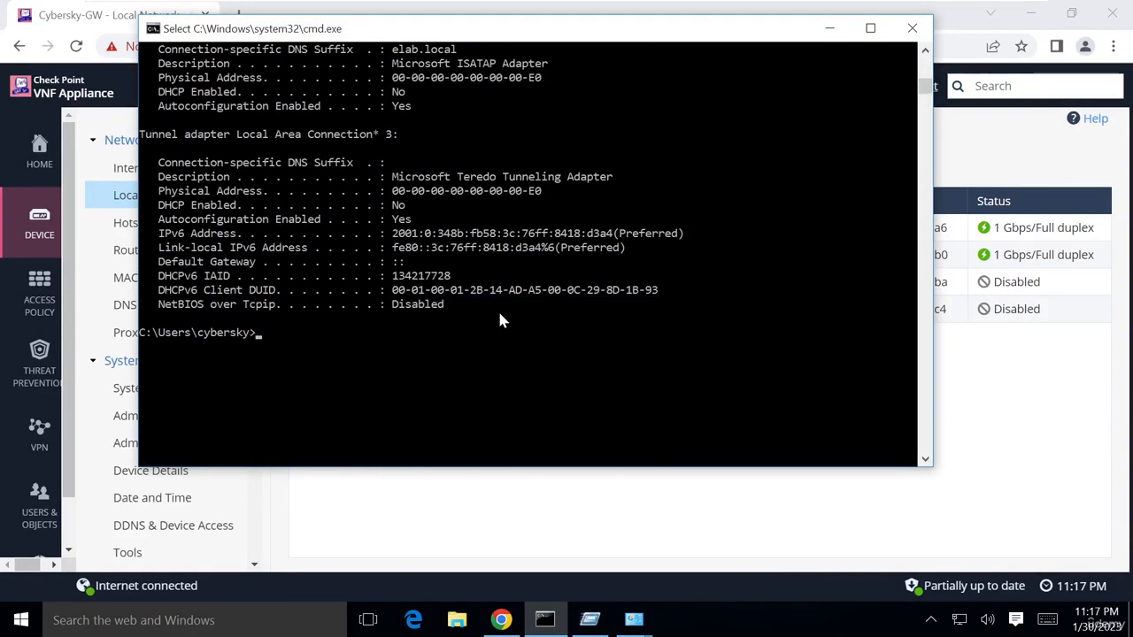
text(ipconfig /all)
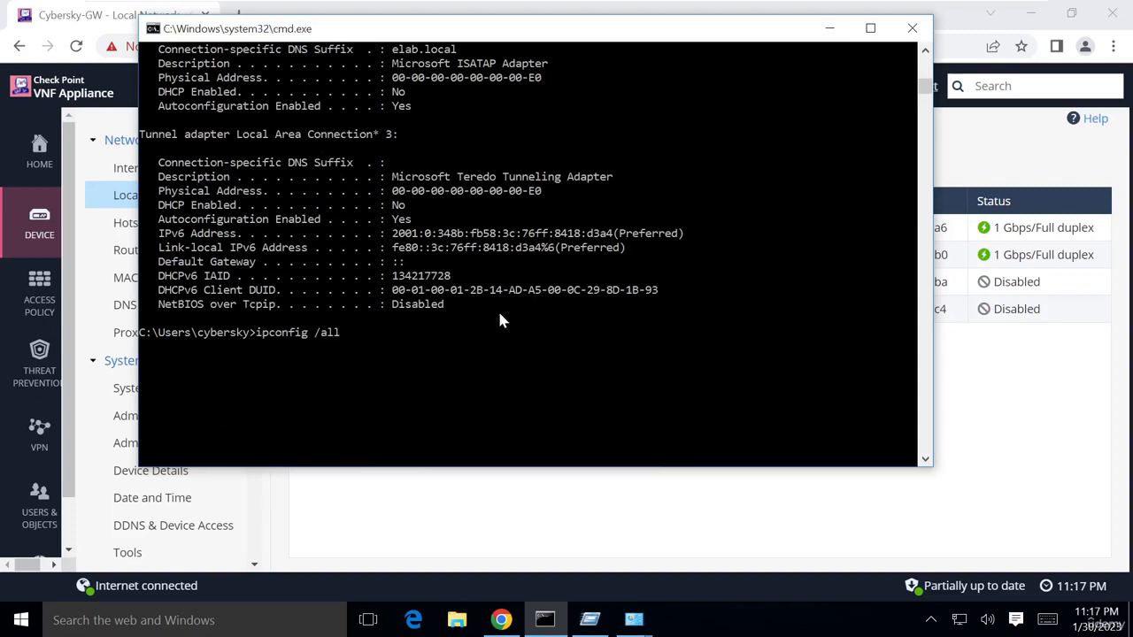
key(BackSpace)
key(BackSpace)
key(BackSpace)
text(rnew)
key(BackSpace)
key(BackSpace)
key(BackSpace)
text(enew)
key(Return)
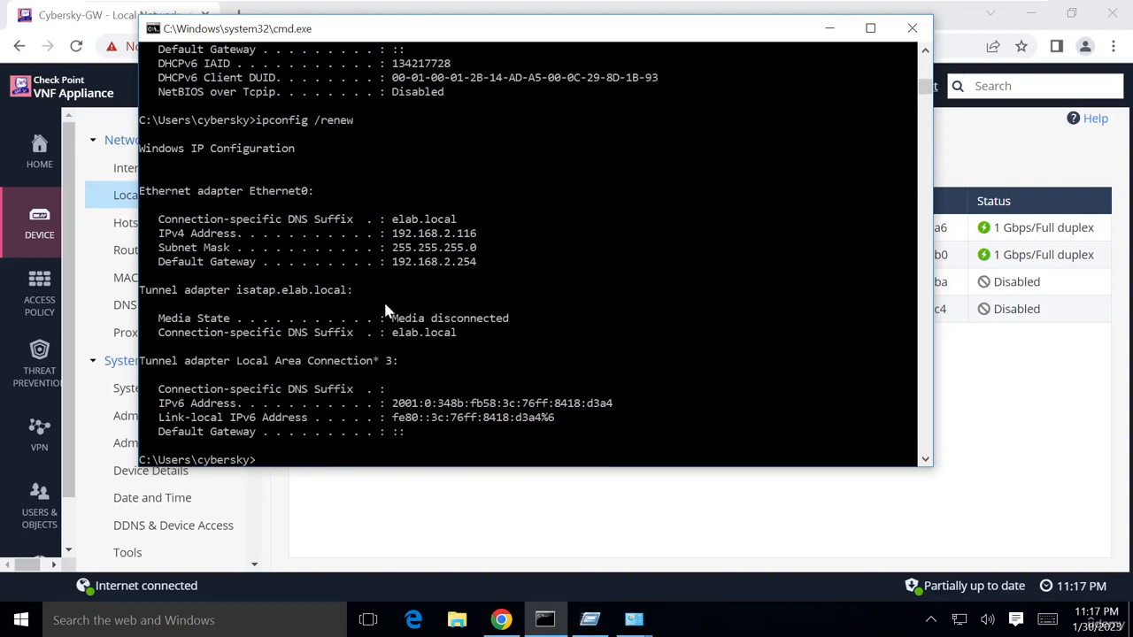
Run ipconfig /all and confirm Ethernet0 lists DNS servers 1.1.1.1, 8.8.8.8 and 8.8.4.4
text(ipconfig /all)
key(Return)
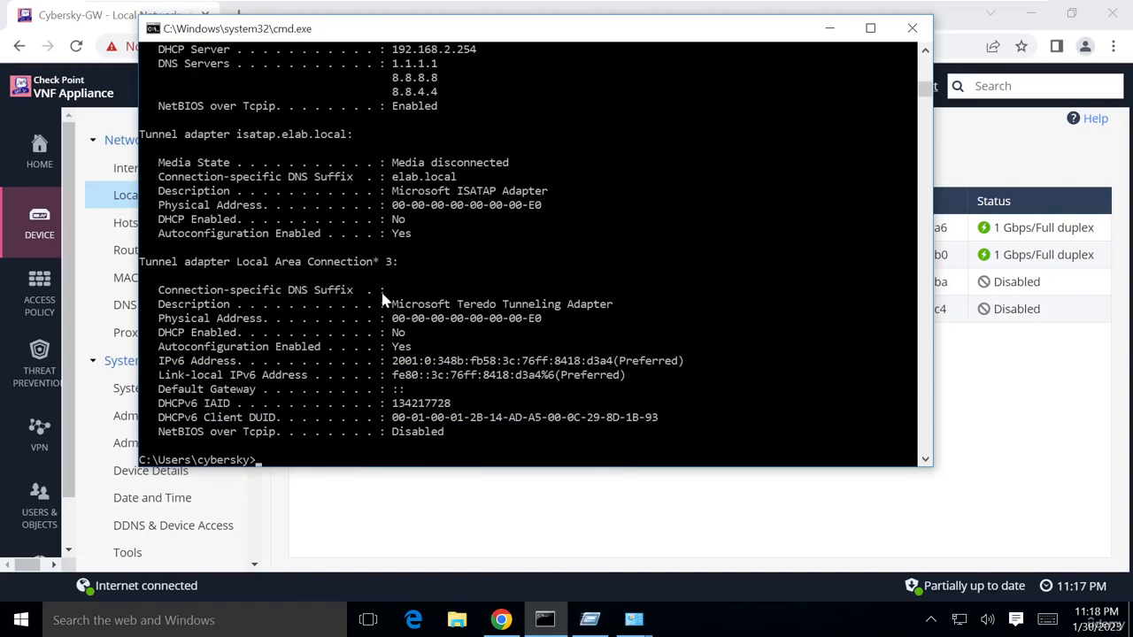
scroll(380, 298, up, 3)
scroll(212, 196, up, 1)
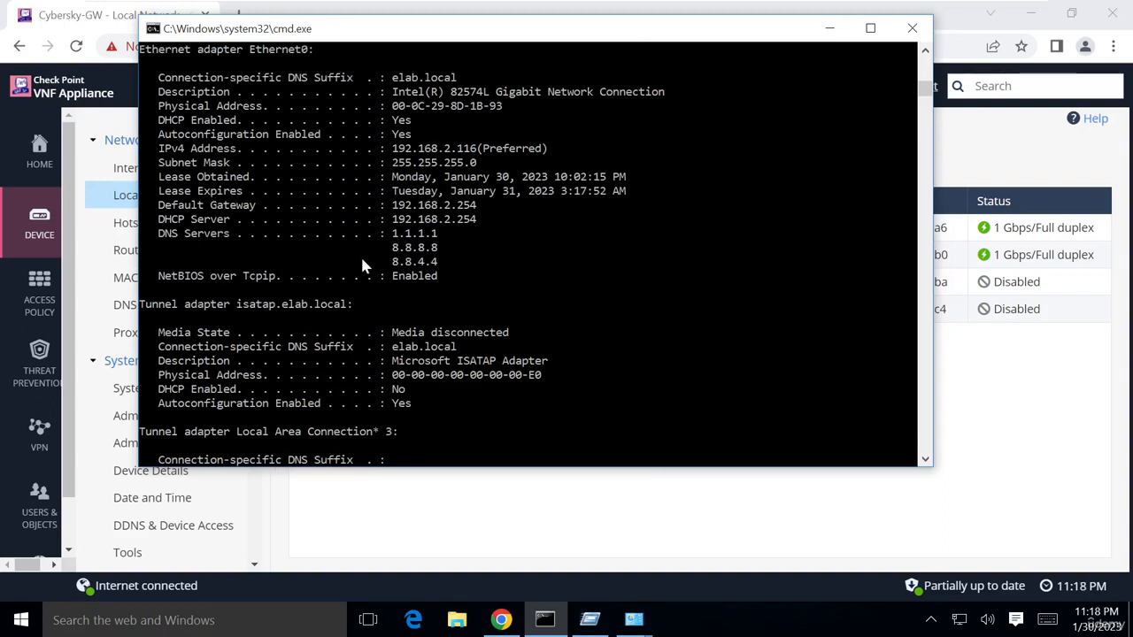
drag(440, 235, 394, 239)
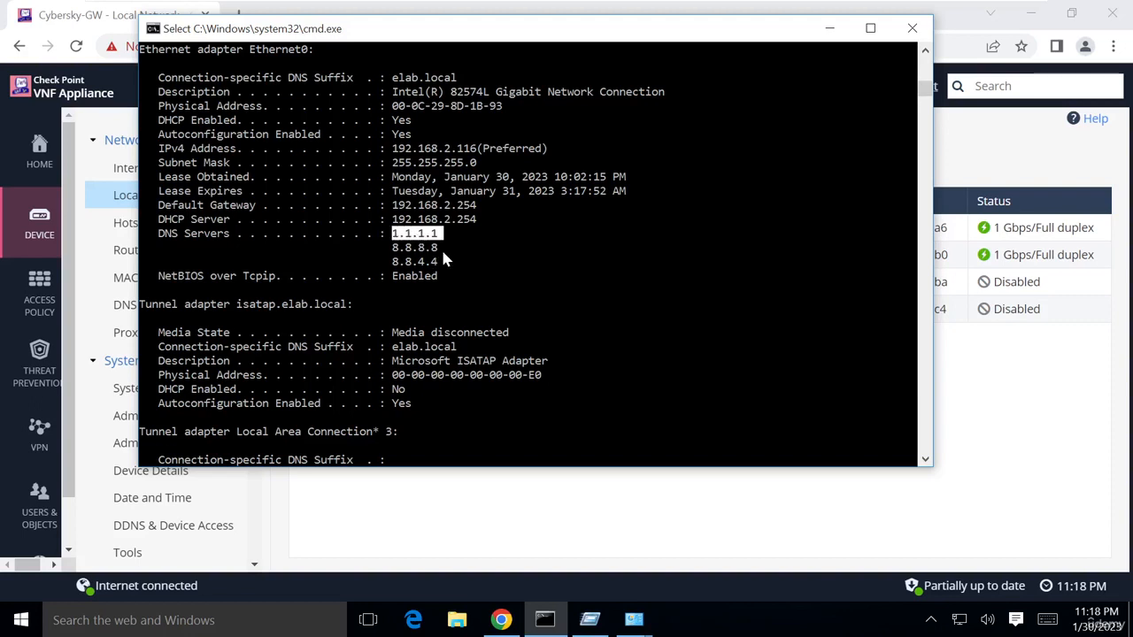
drag(387, 247, 443, 248)
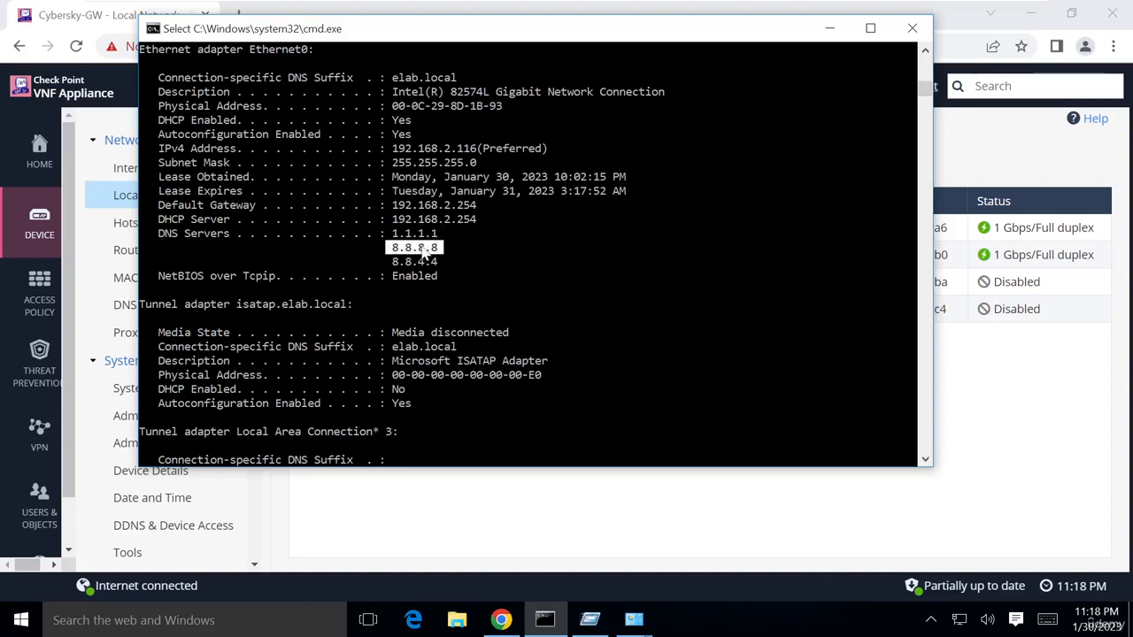
drag(390, 262, 442, 264)
scroll(596, 338, down, 2)
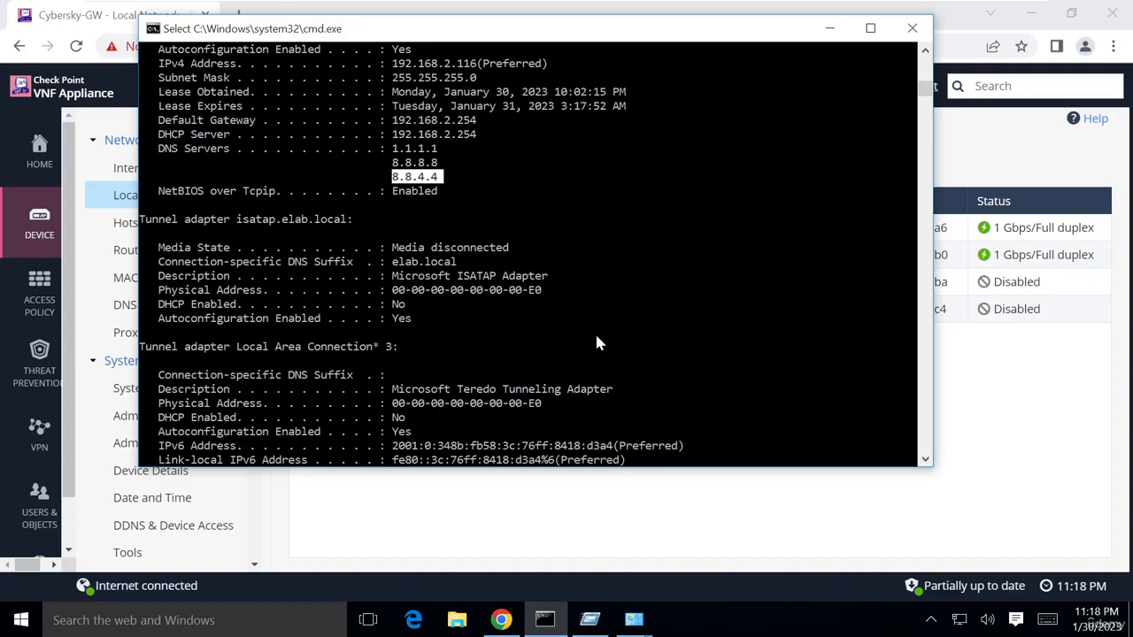
scroll(627, 231, down, 2)
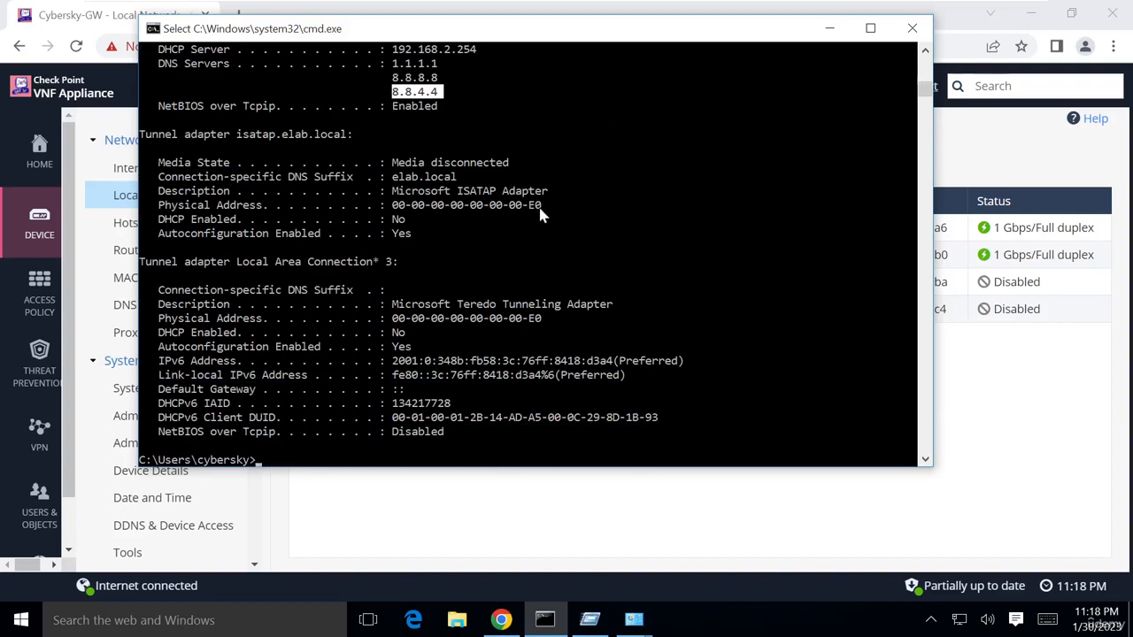
scroll(544, 227, down, 3)
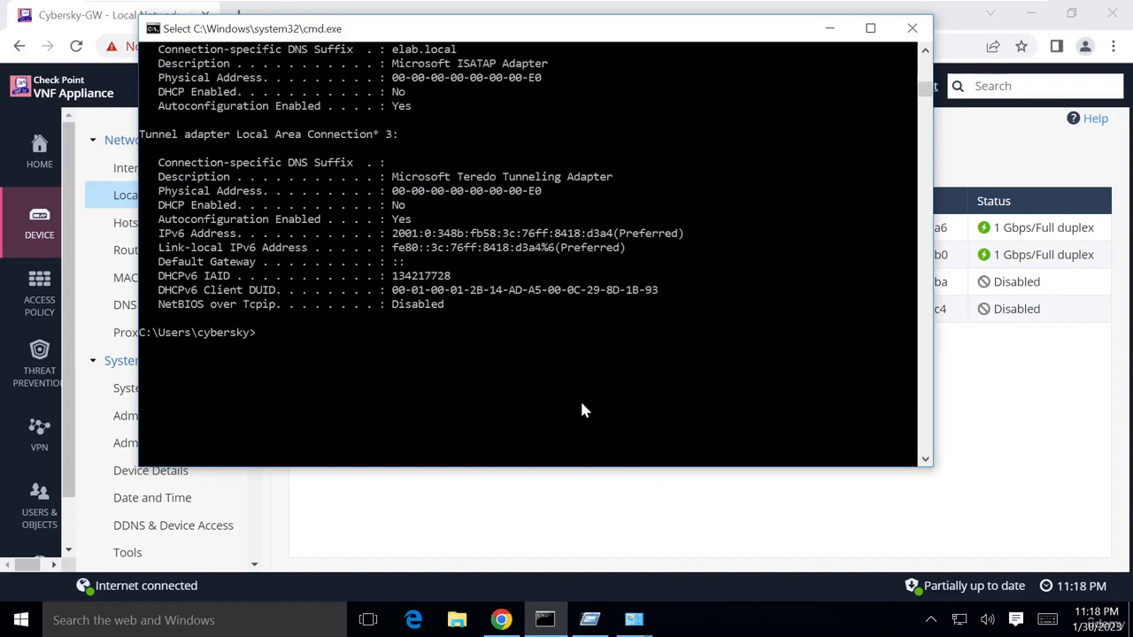
Ping 8.8.8.8 from the client, then stop the ping
text(ping)
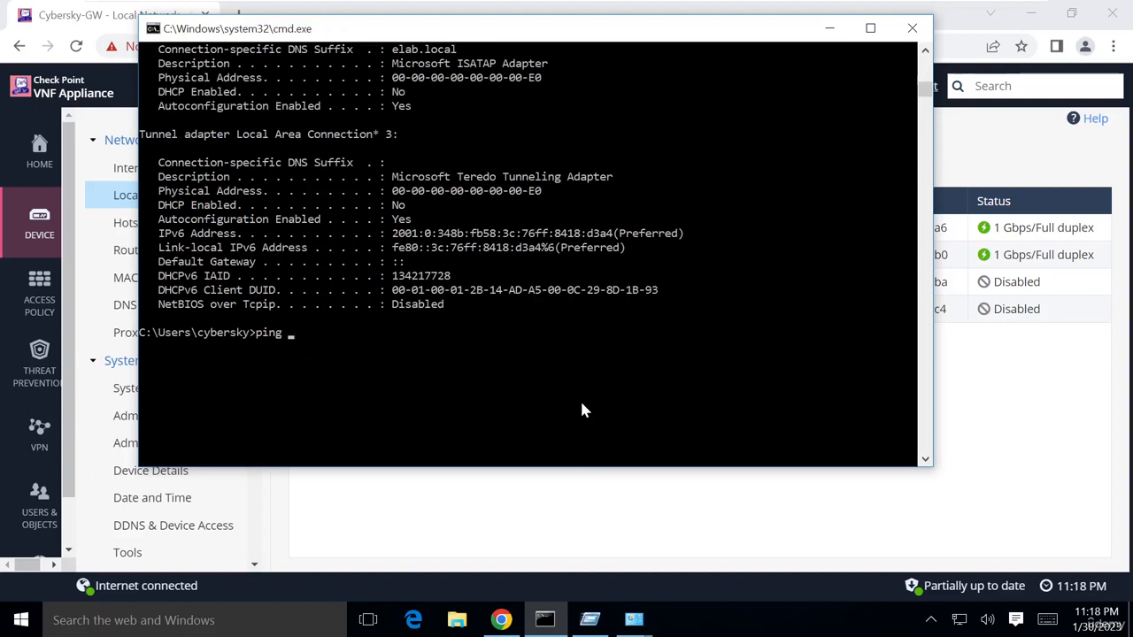
key(BackSpace)
text(8)
key(Return)
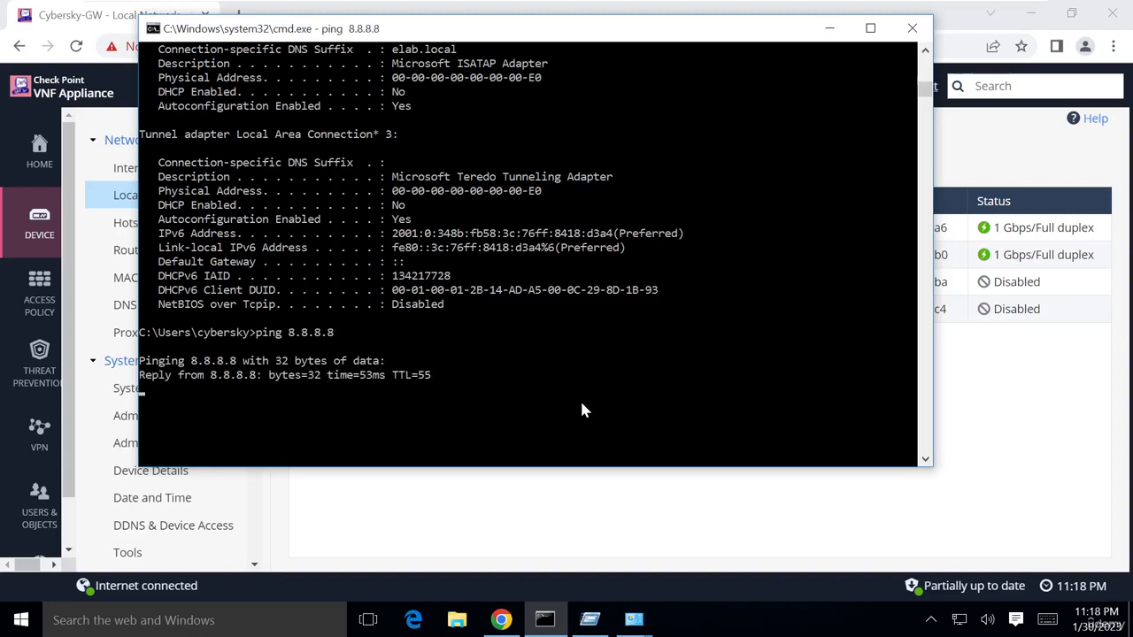
key(ctrl+c)
Resolve google.lk with nslookup via default server 1.1.1.1, getting 172.217.167.131
text(nsllou)
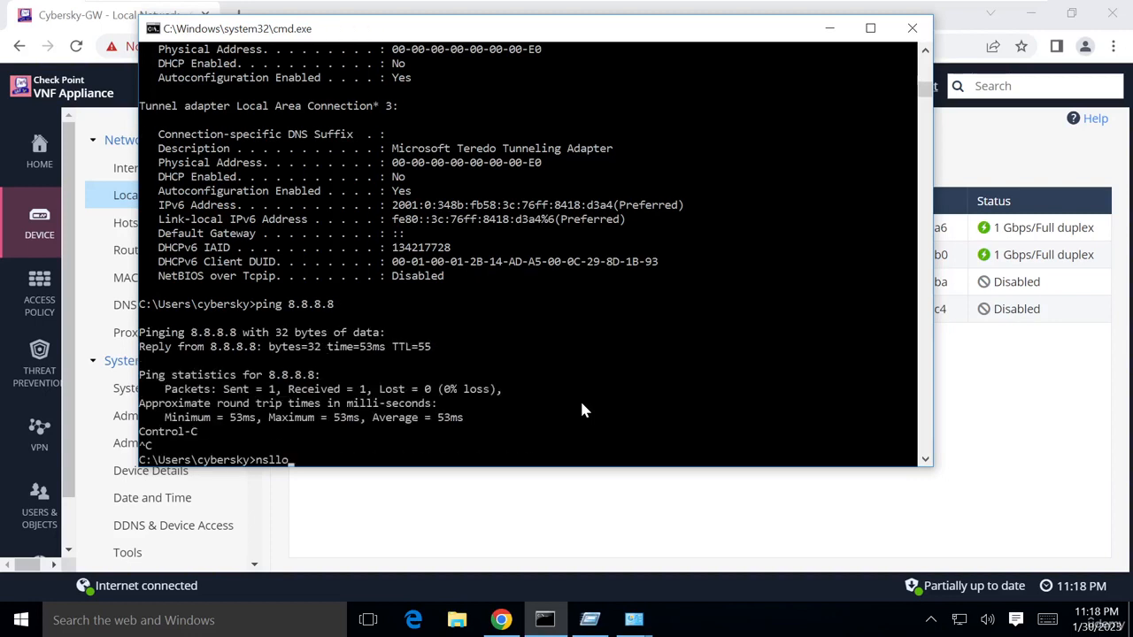
key(BackSpace)
key(BackSpace)
key(BackSpace)
text(oo)
key(Return)
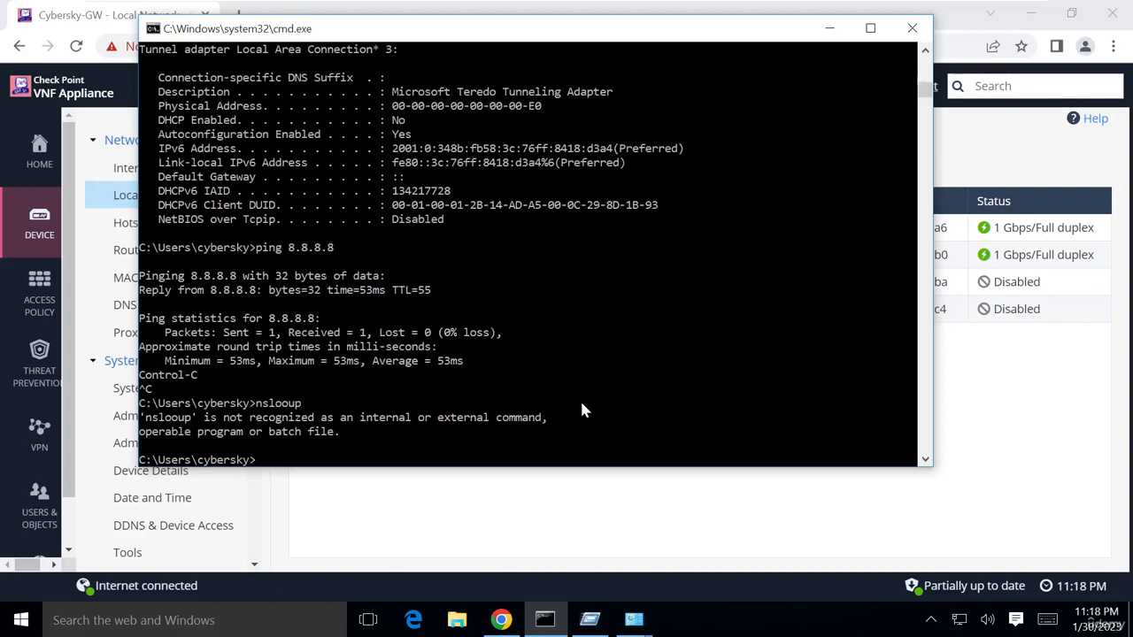
key(Up)
key(Left)
key(Left)
text(k)
key(Return)
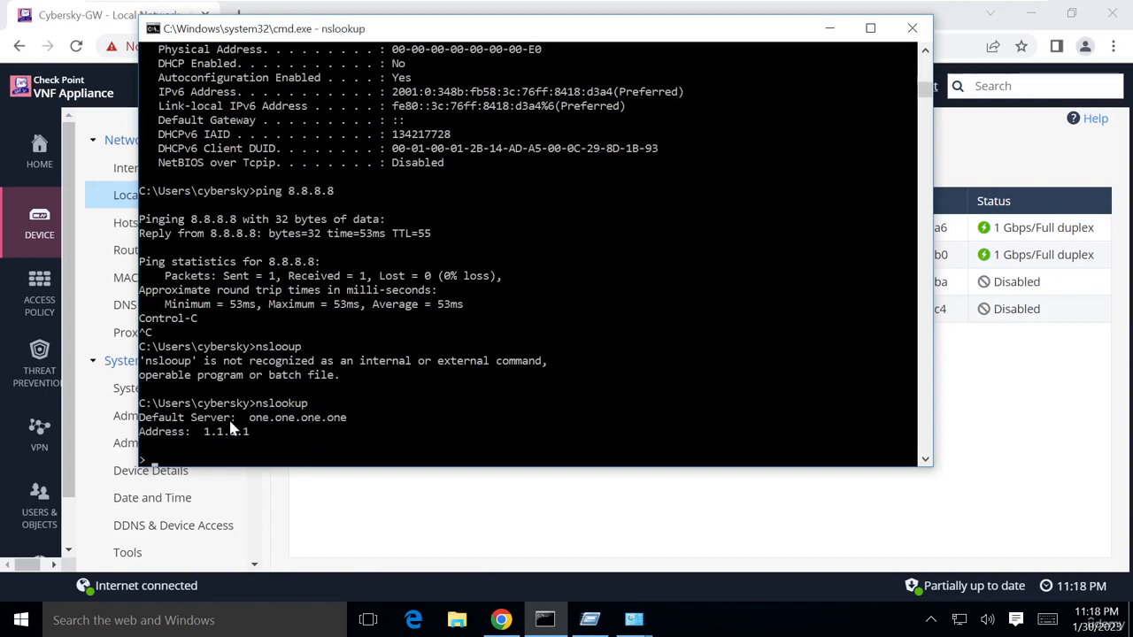
text(google.lk)
key(Return)
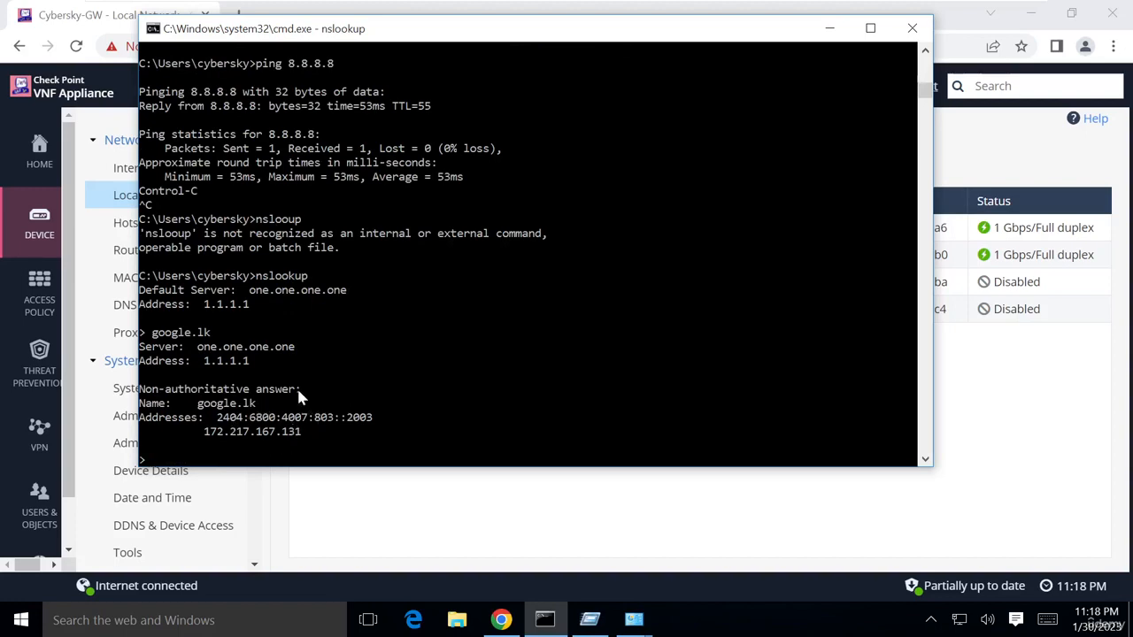
click(828, 27)
Switch to the ACC001-192.168.2.100 machine and show its Windows desktop full screen
mouse_move(523, 7)
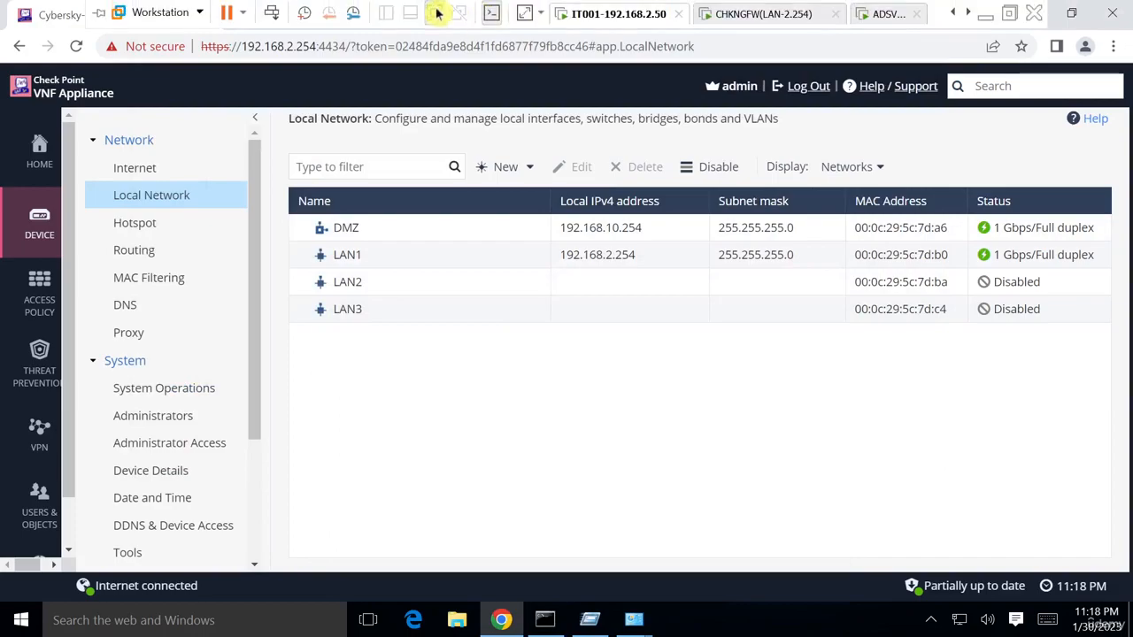
click(435, 6)
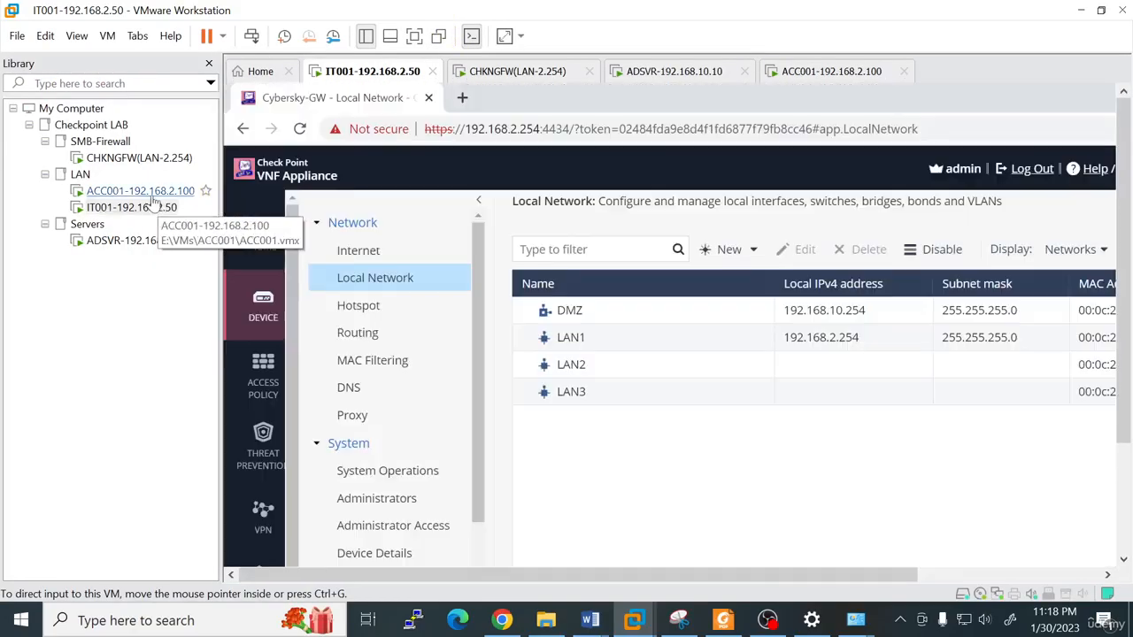
click(153, 197)
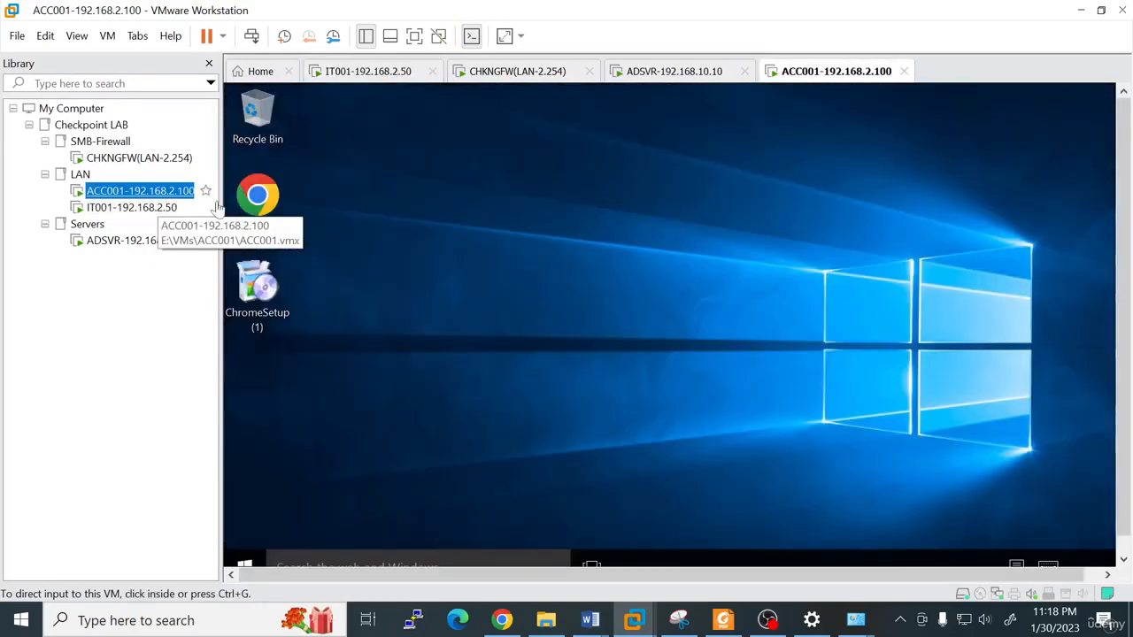
click(565, 342)
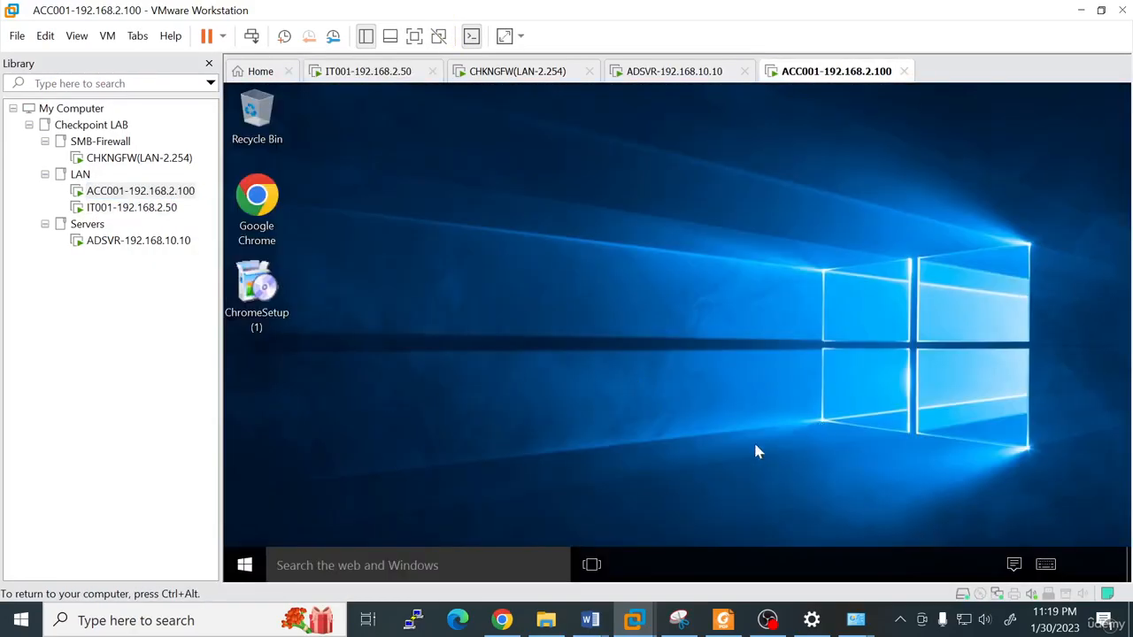
click(414, 36)
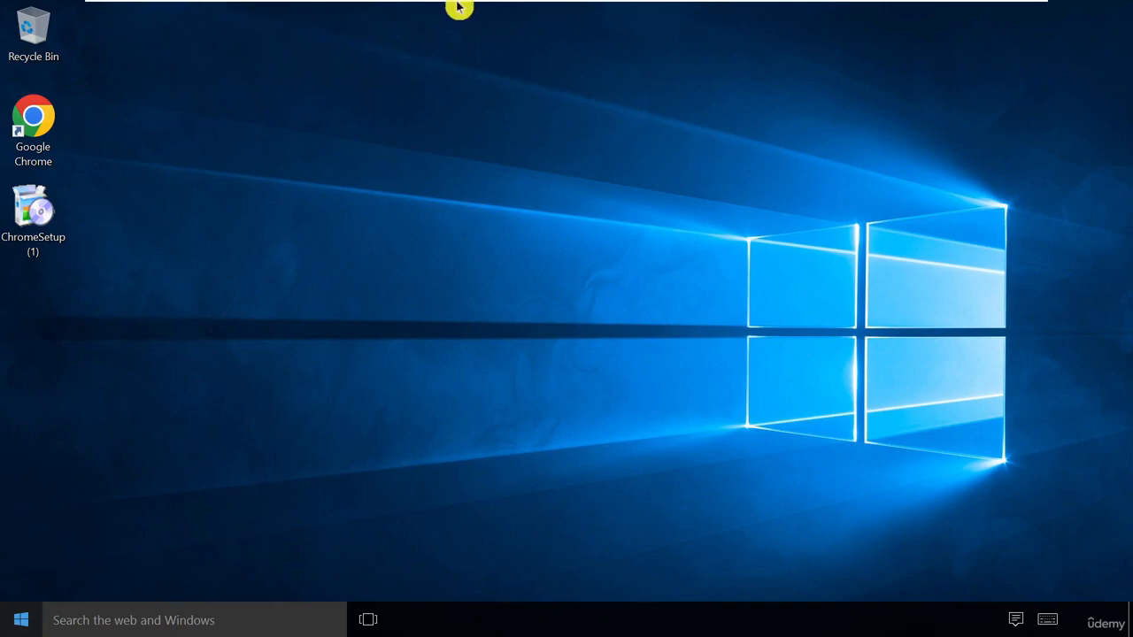
mouse_move(468, 7)
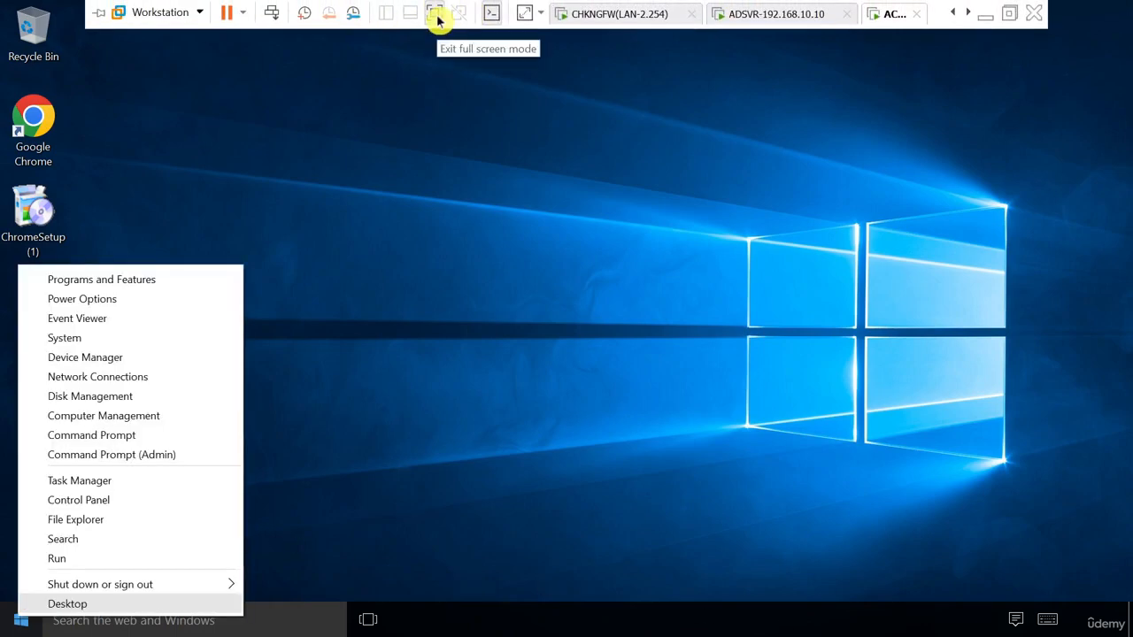
click(435, 12)
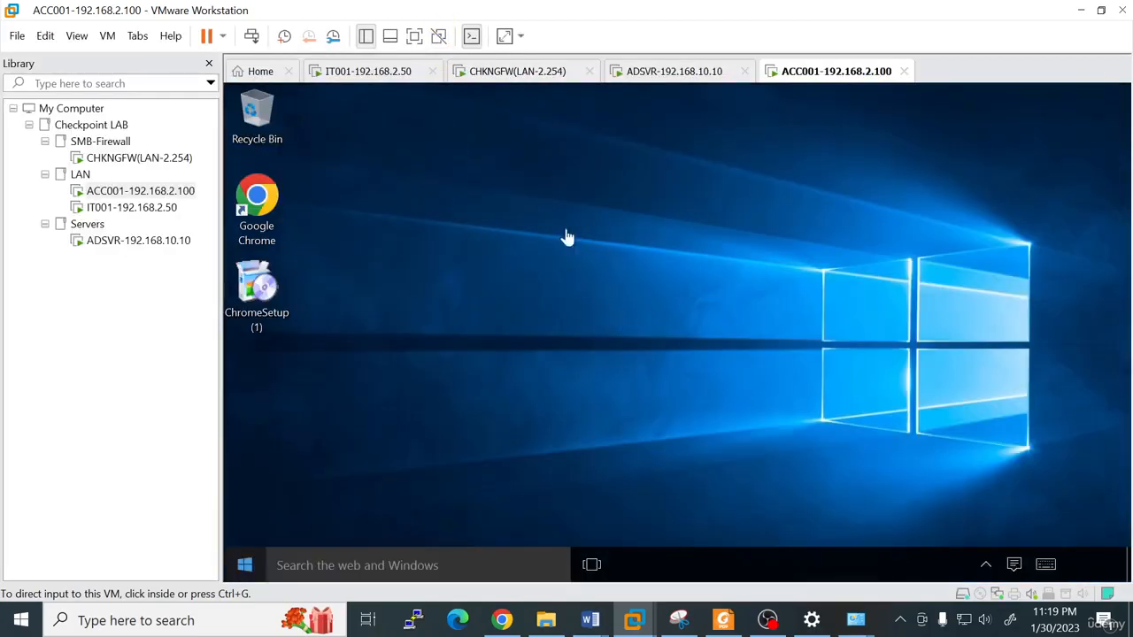
click(414, 36)
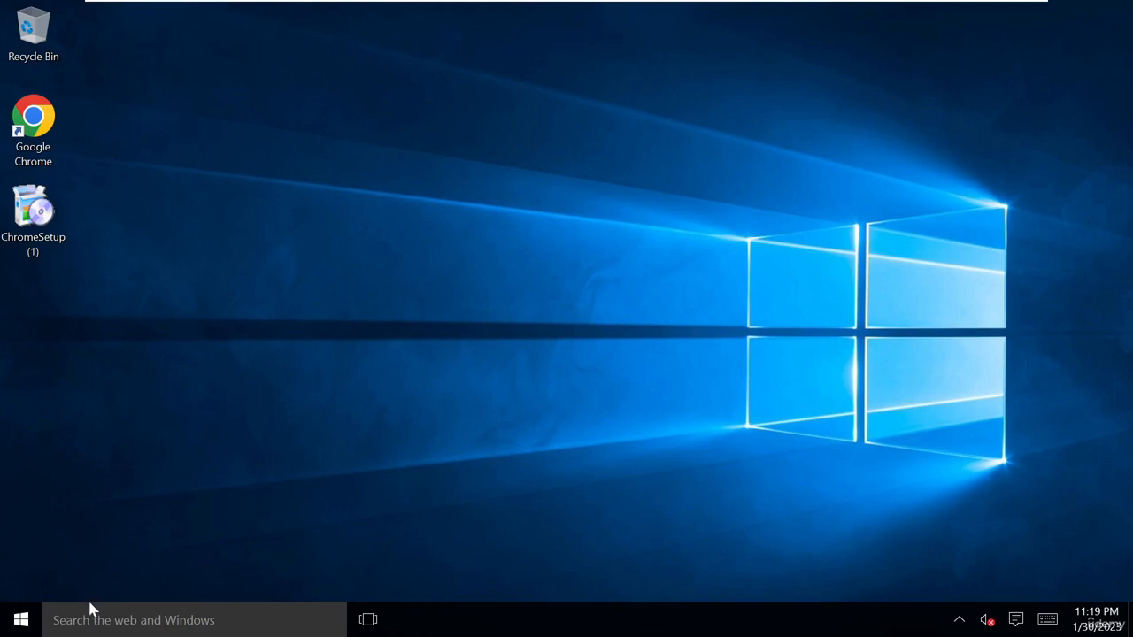
right_click(22, 623)
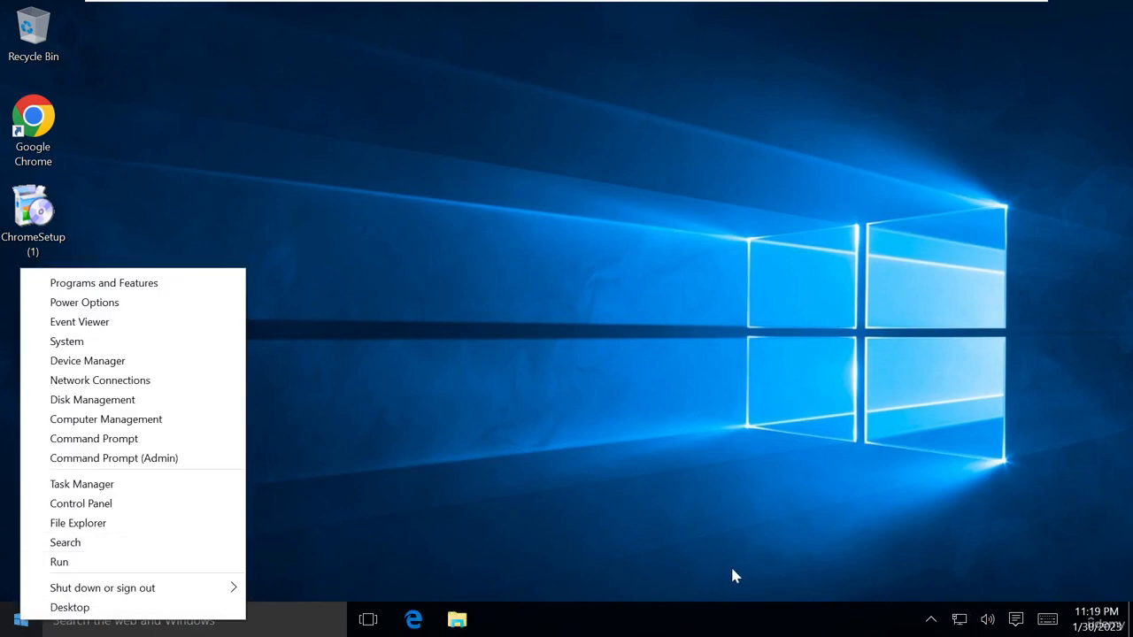
Run ipconfig /all in an admin cmd on ACC001, confirming lease 192.168.2.117 and DNS 1.1.1.1, 8.8.8.8, 8.8.4.4
click(116, 562)
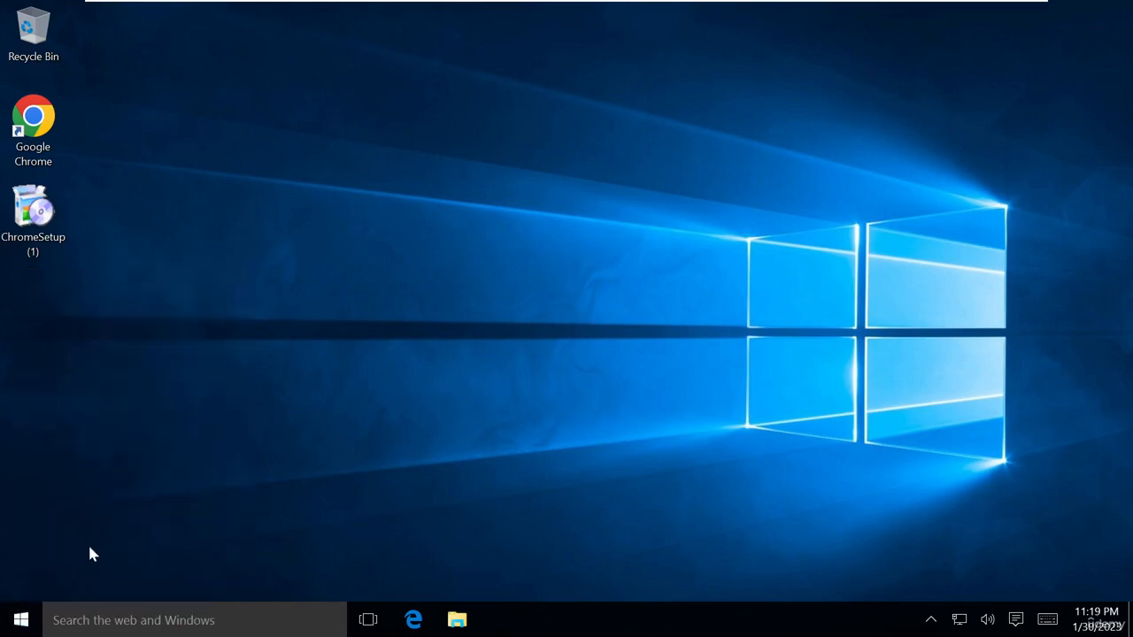
text(cmd)
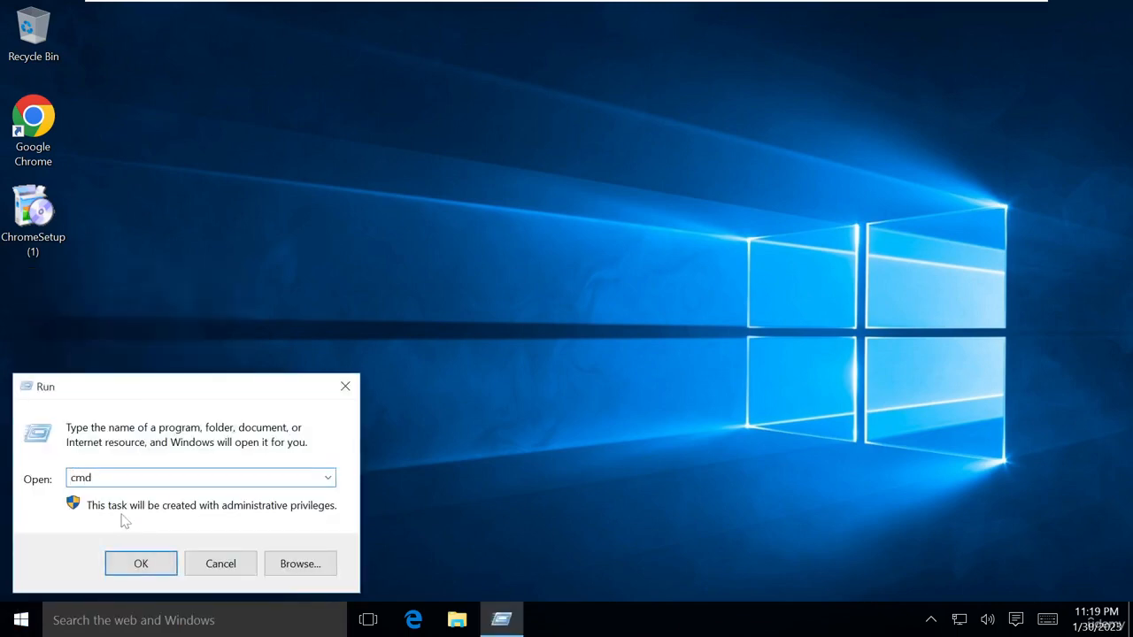
key(Return)
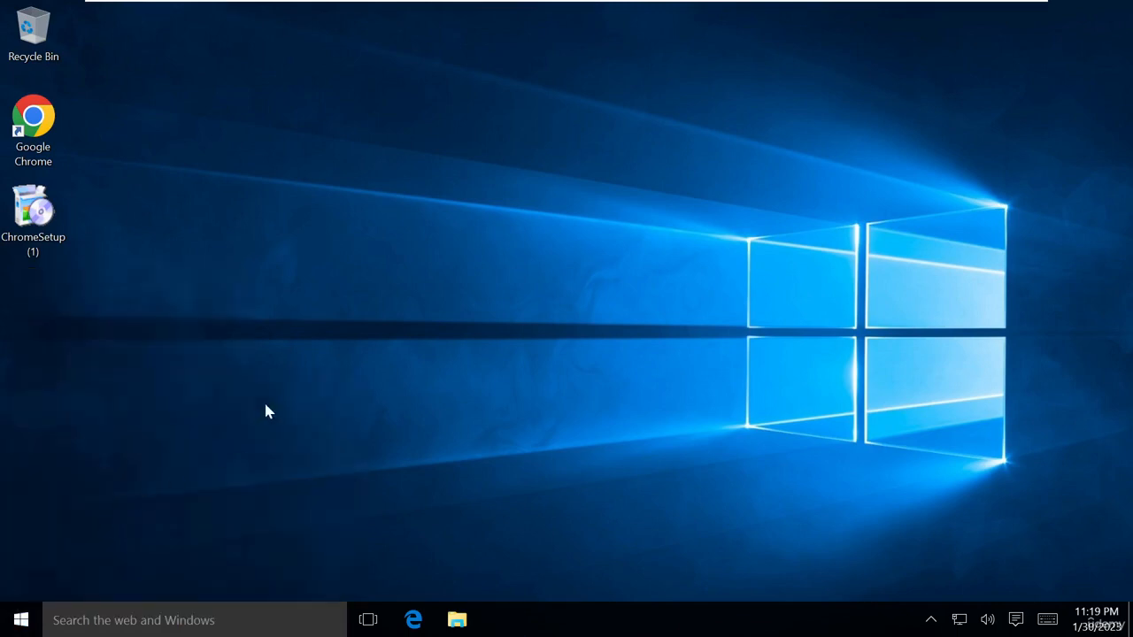
text(ipconfig)
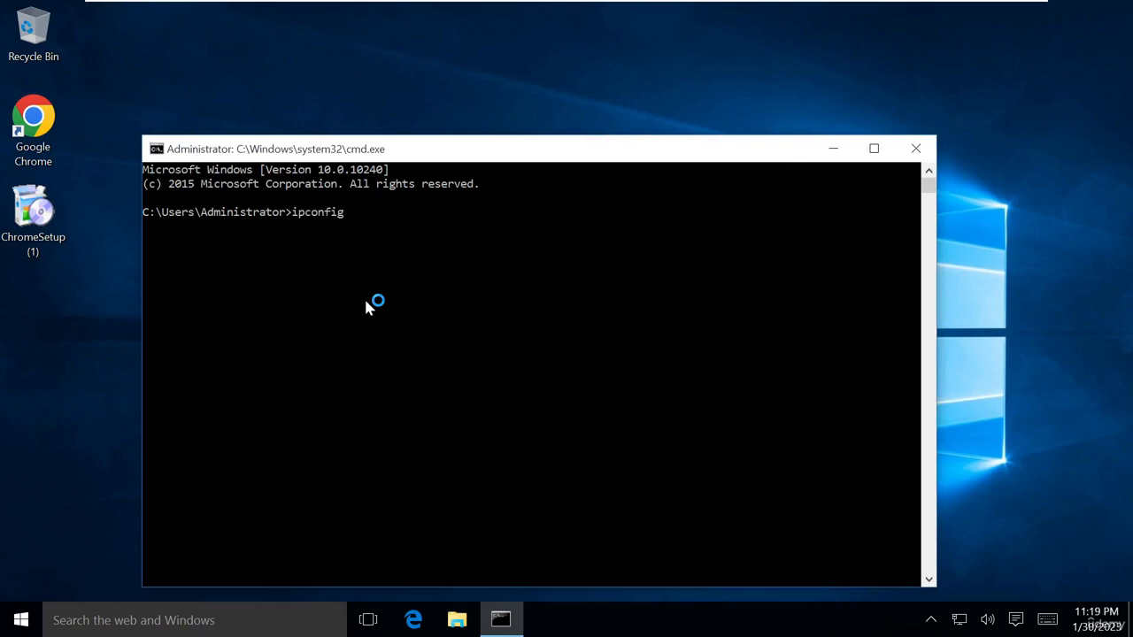
text( /all)
key(Return)
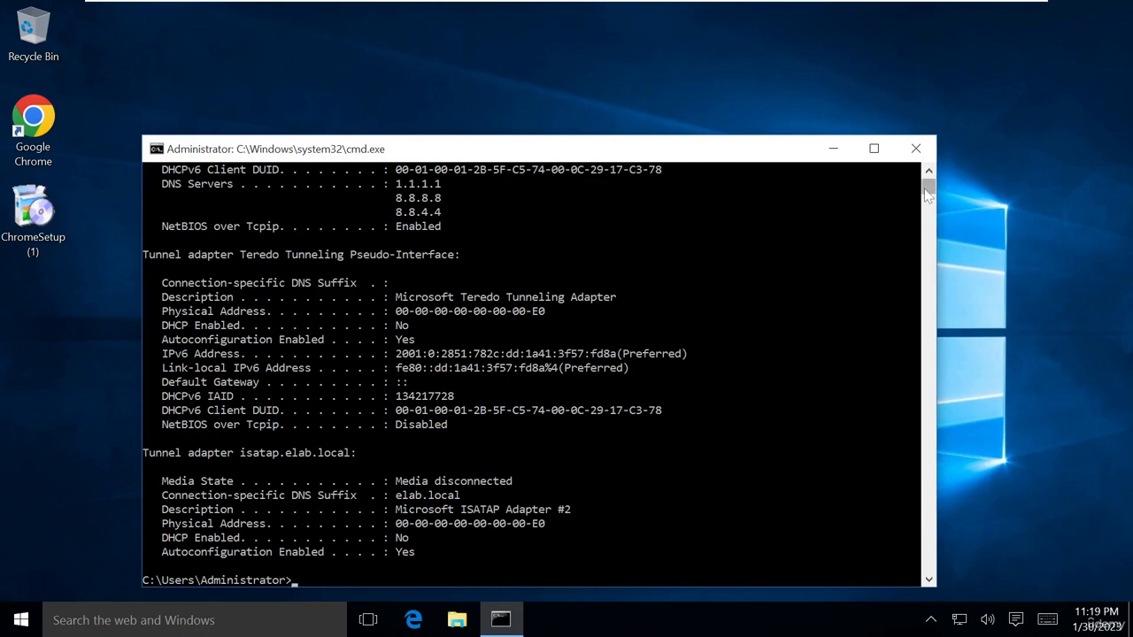
drag(926, 195, 927, 173)
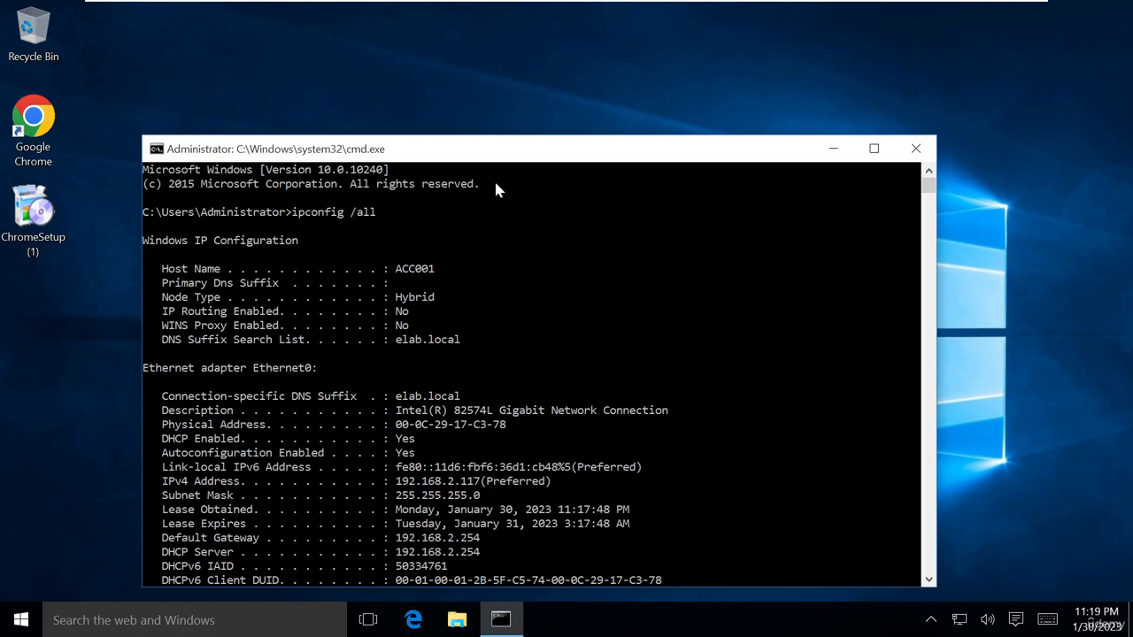
drag(495, 149, 520, 74)
scroll(542, 365, down, 2)
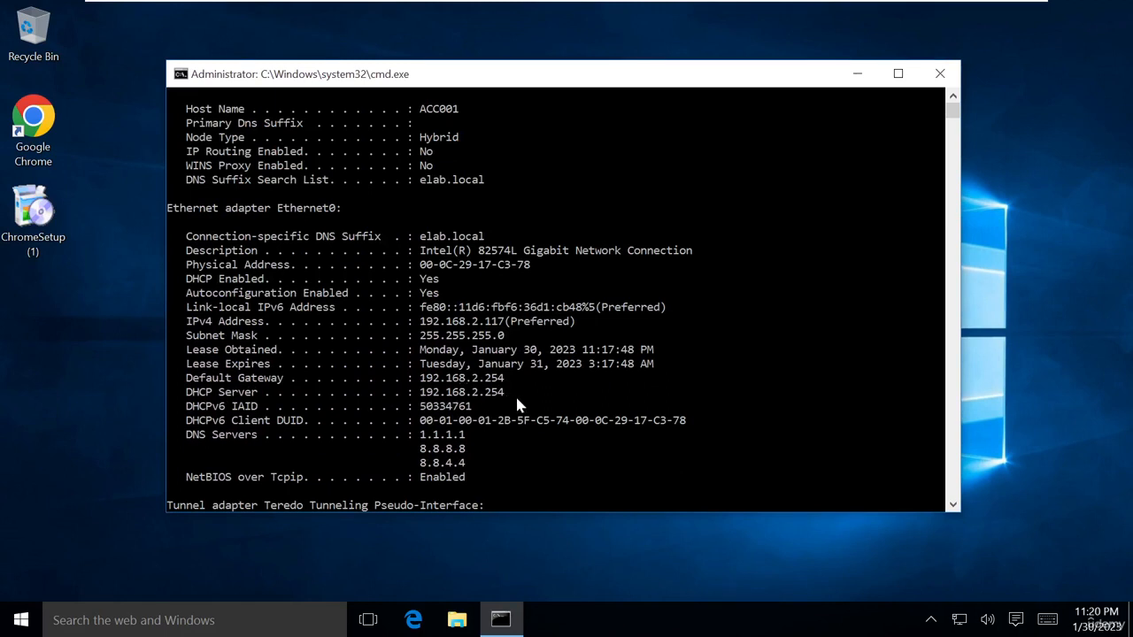
drag(479, 478, 416, 435)
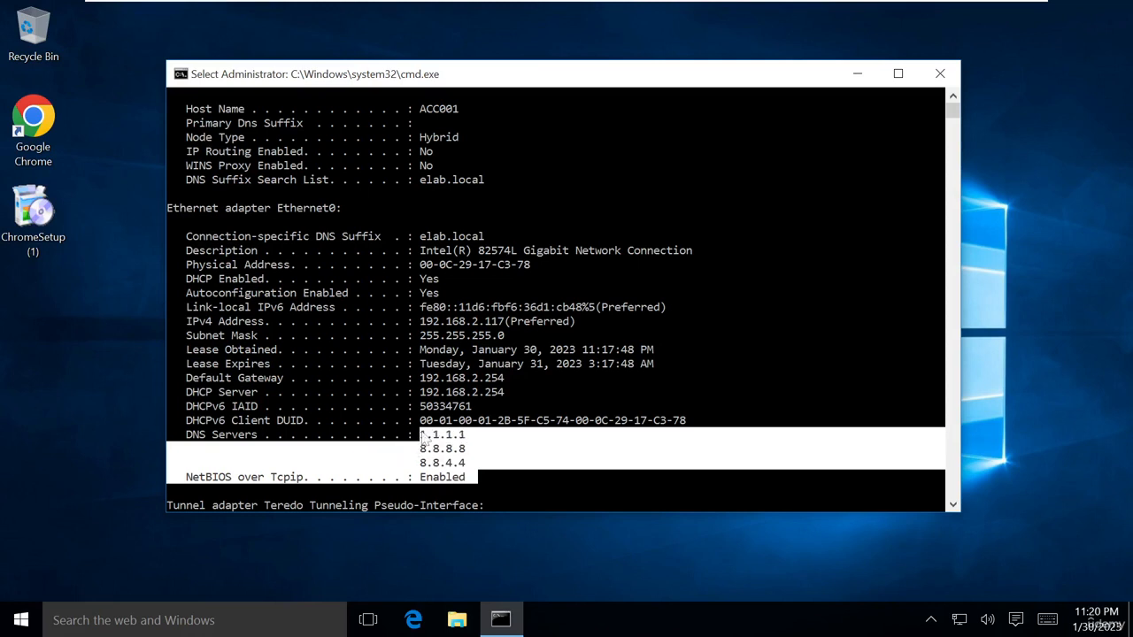
Leave full screen and switch to the CHKNGFW(LAN-2.254) firewall tab
mouse_move(545, 7)
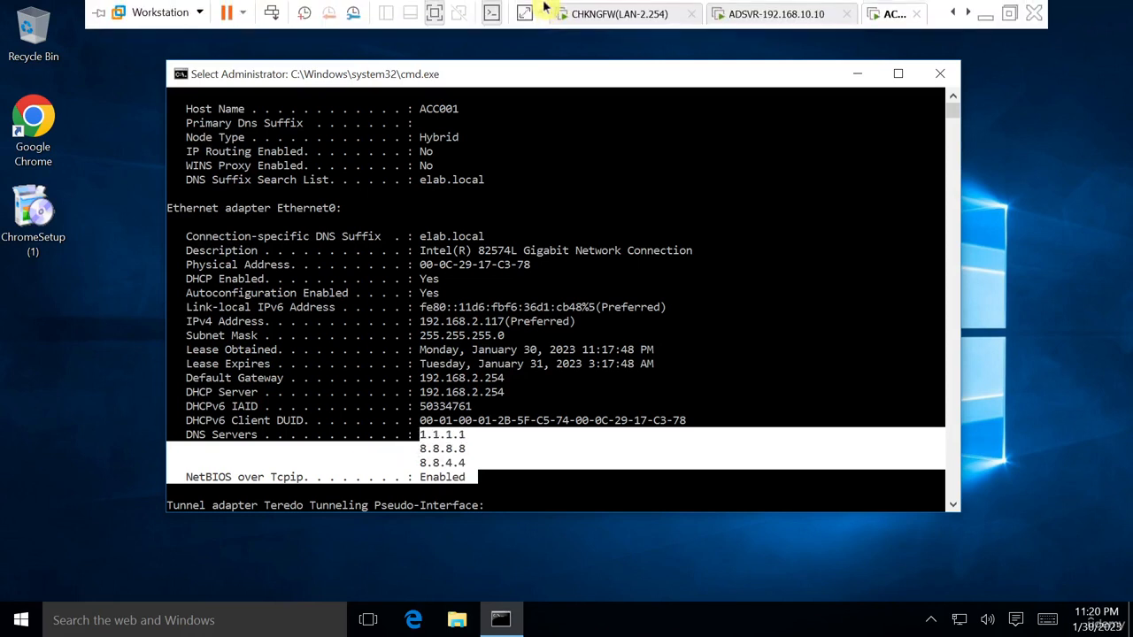
click(438, 14)
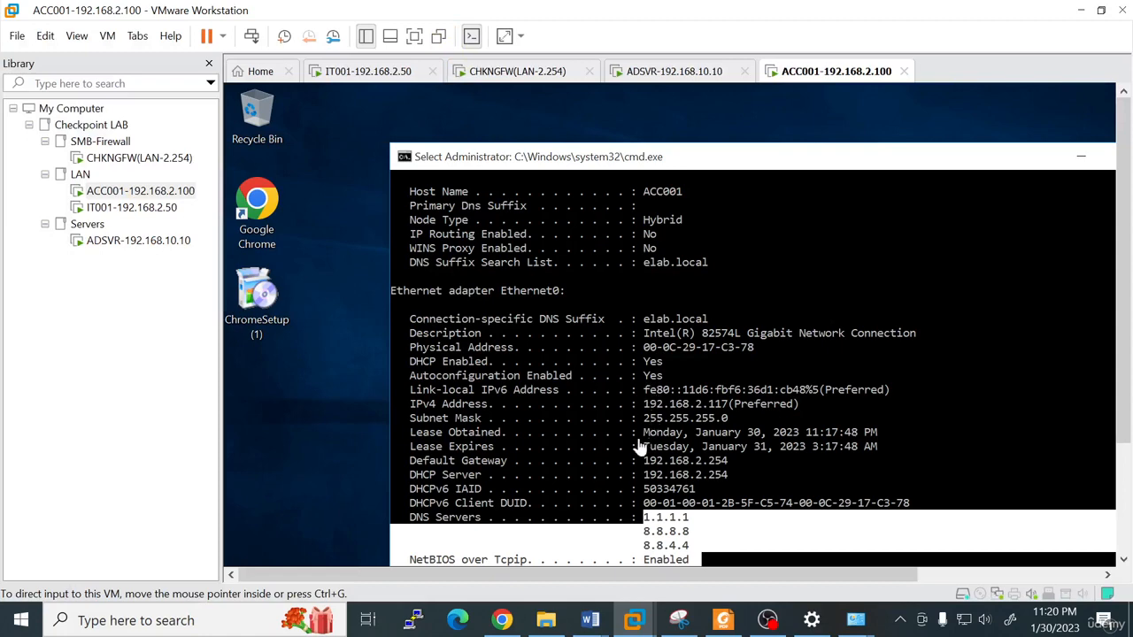
click(521, 78)
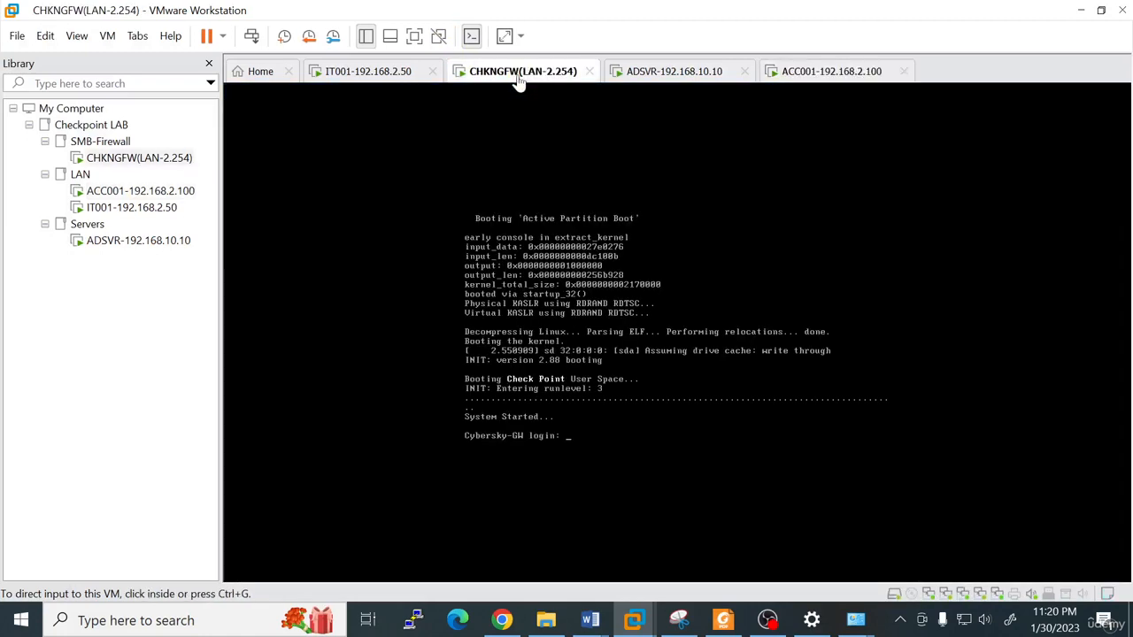
On IT001, review System Logs for LAN1 DHCPACK entries 192.168.2.117 (ACC001) and 192.168.2.116 (IT001)
click(387, 74)
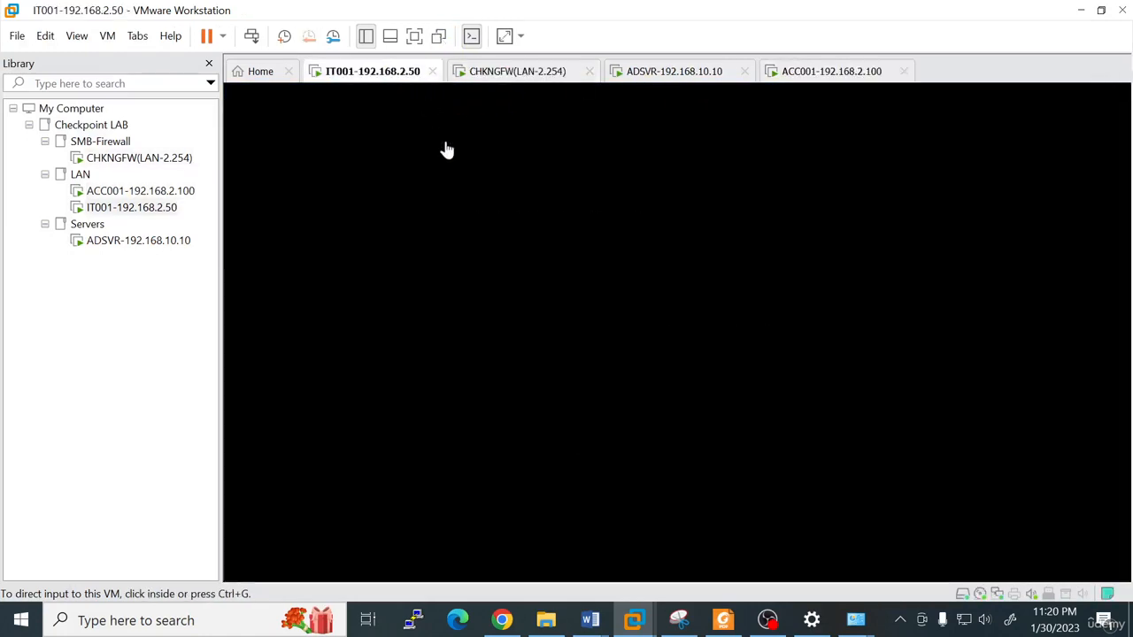
click(414, 36)
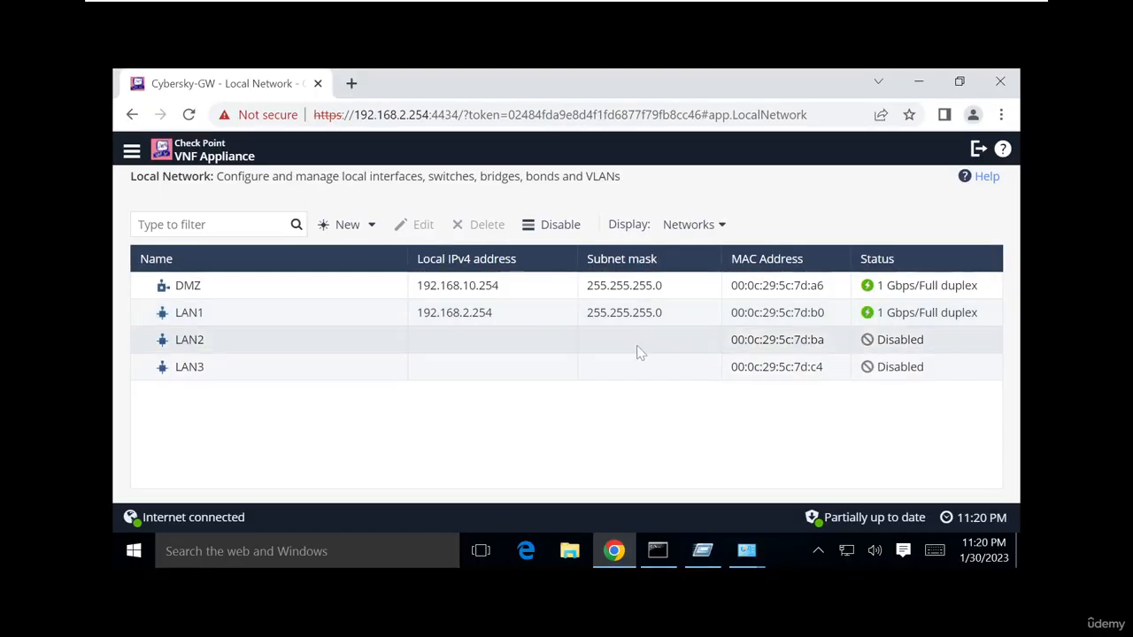
click(438, 13)
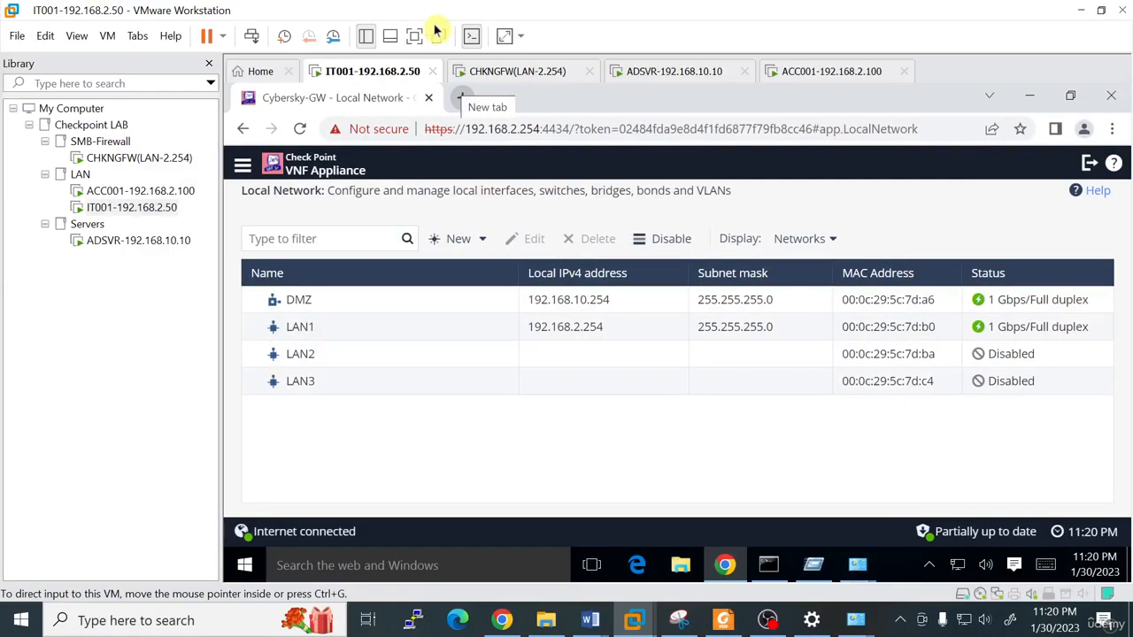
click(417, 30)
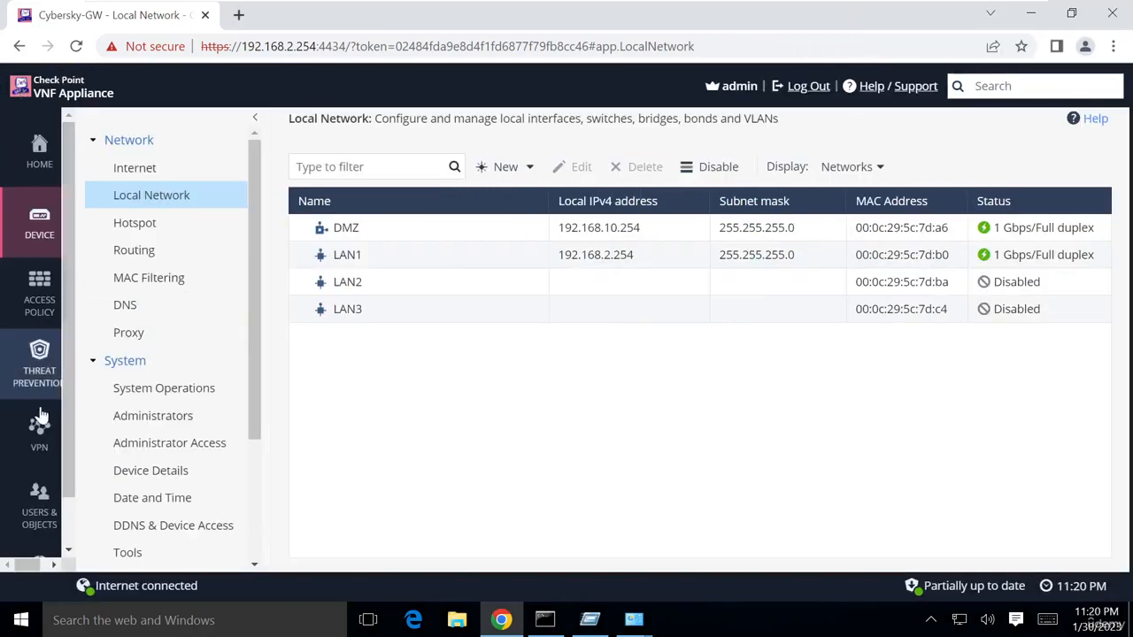
scroll(39, 425, down, 1)
click(39, 518)
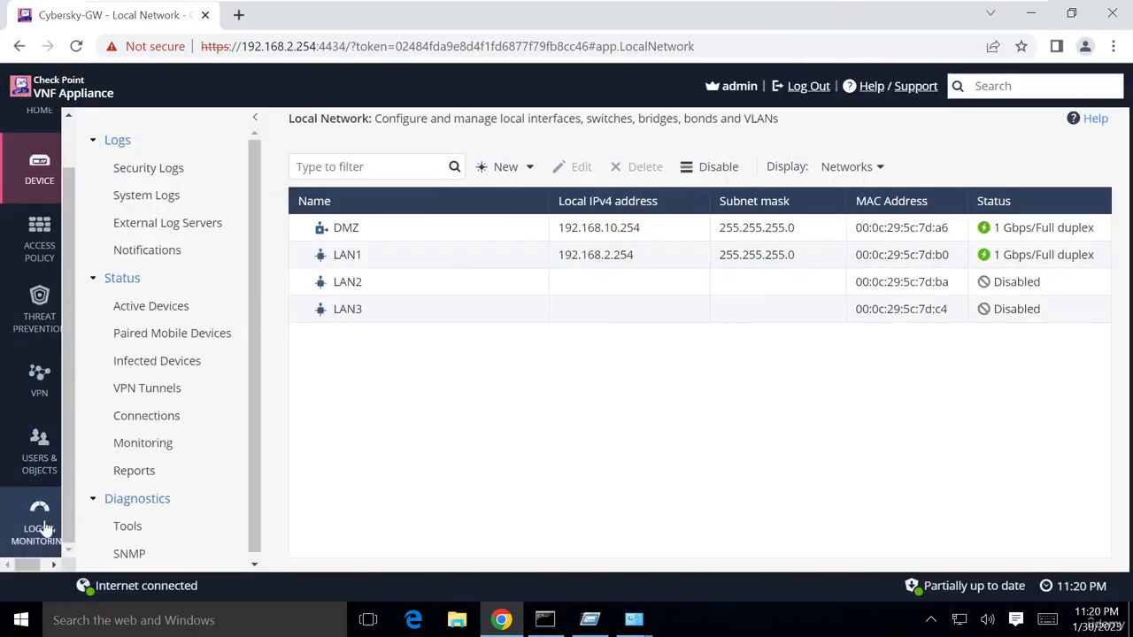
click(152, 202)
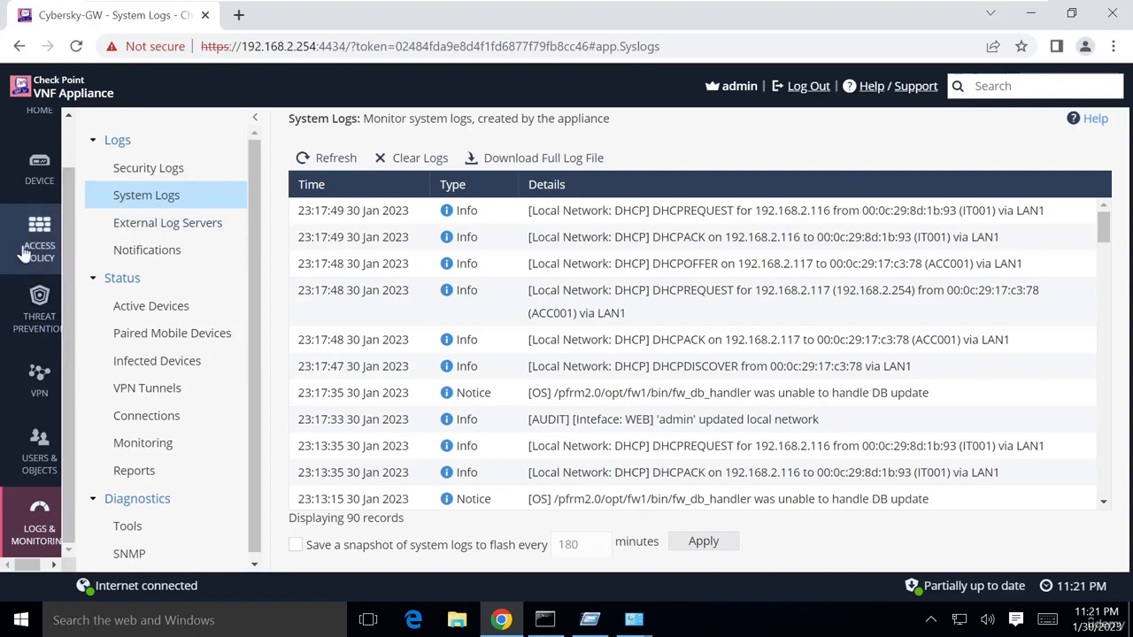
click(35, 172)
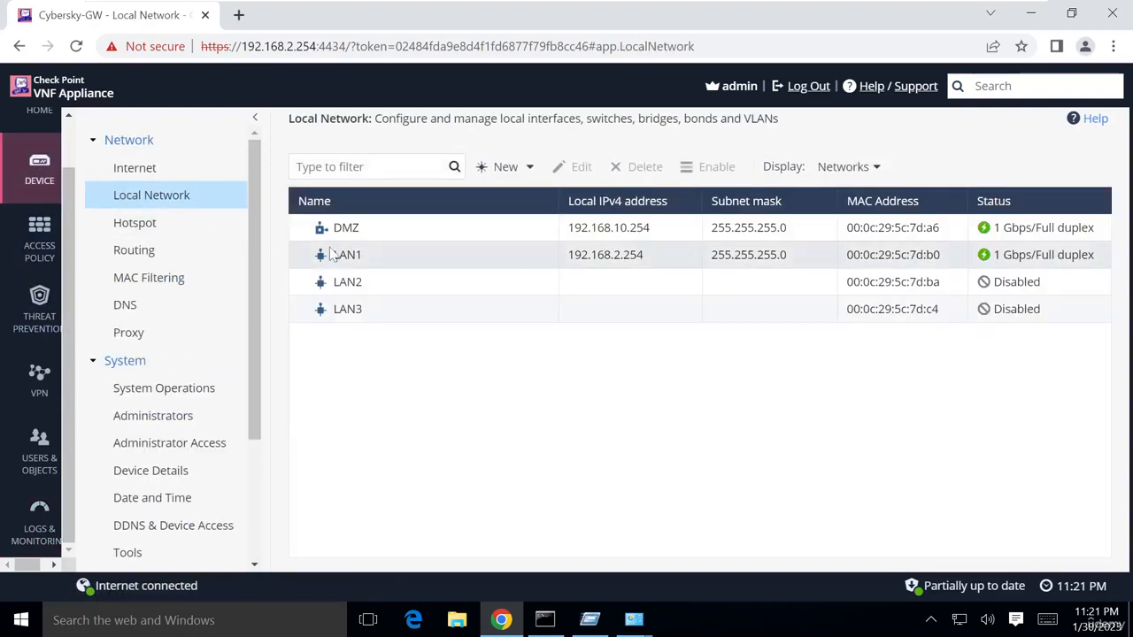
Set LAN1's DHCPv4 default gateway to 10.10.10.10 and apply
click(374, 256)
click(576, 167)
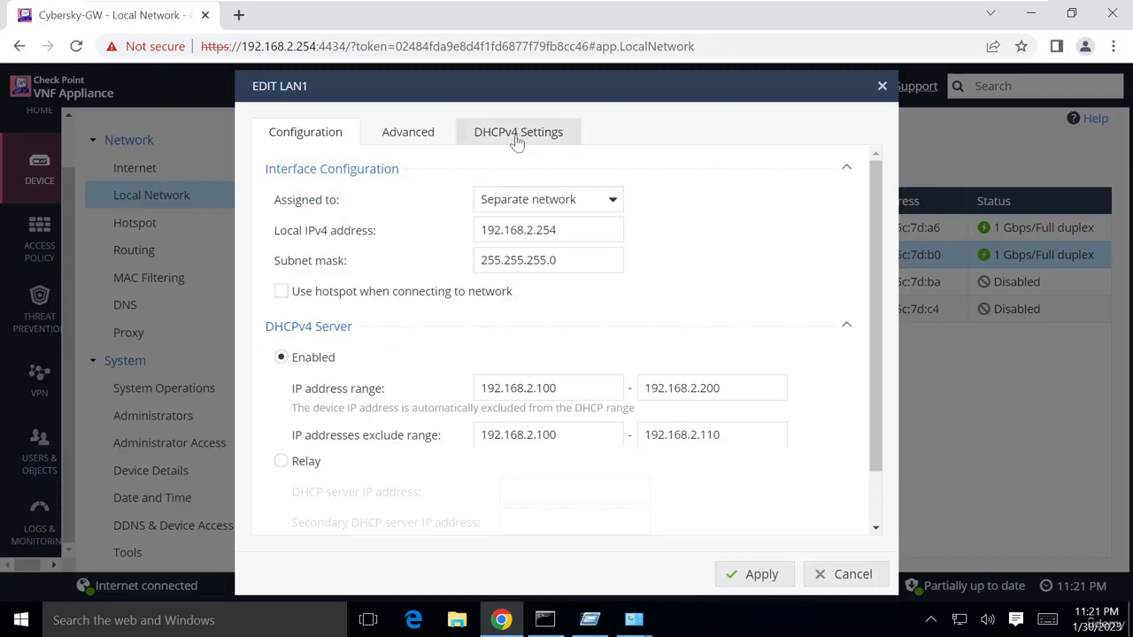
click(517, 141)
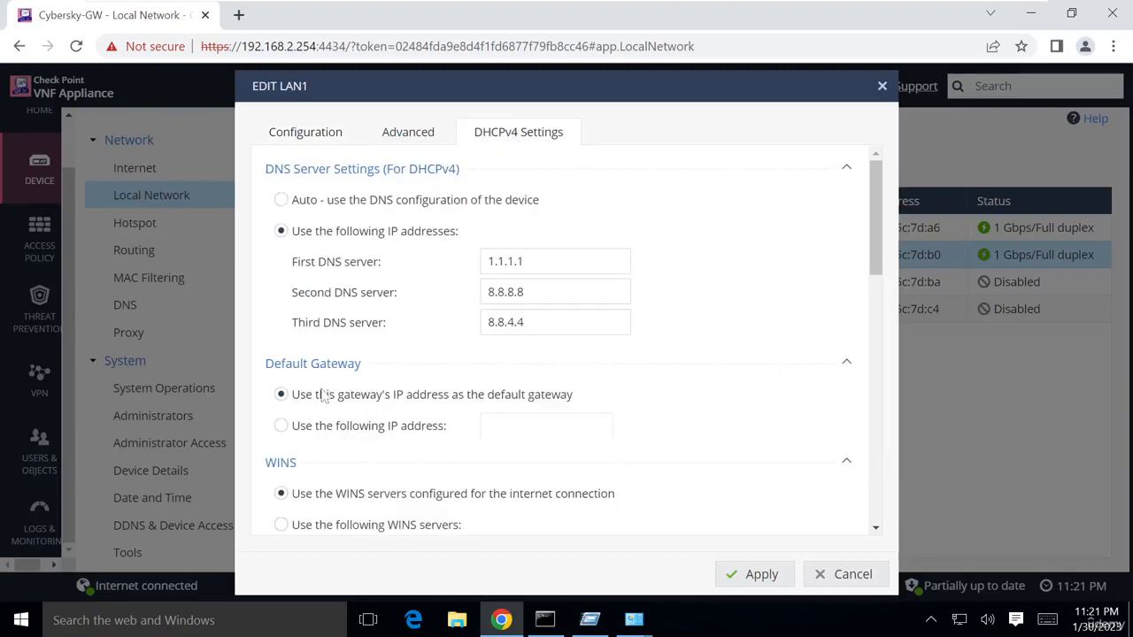
click(281, 429)
text(10.10.10.10)
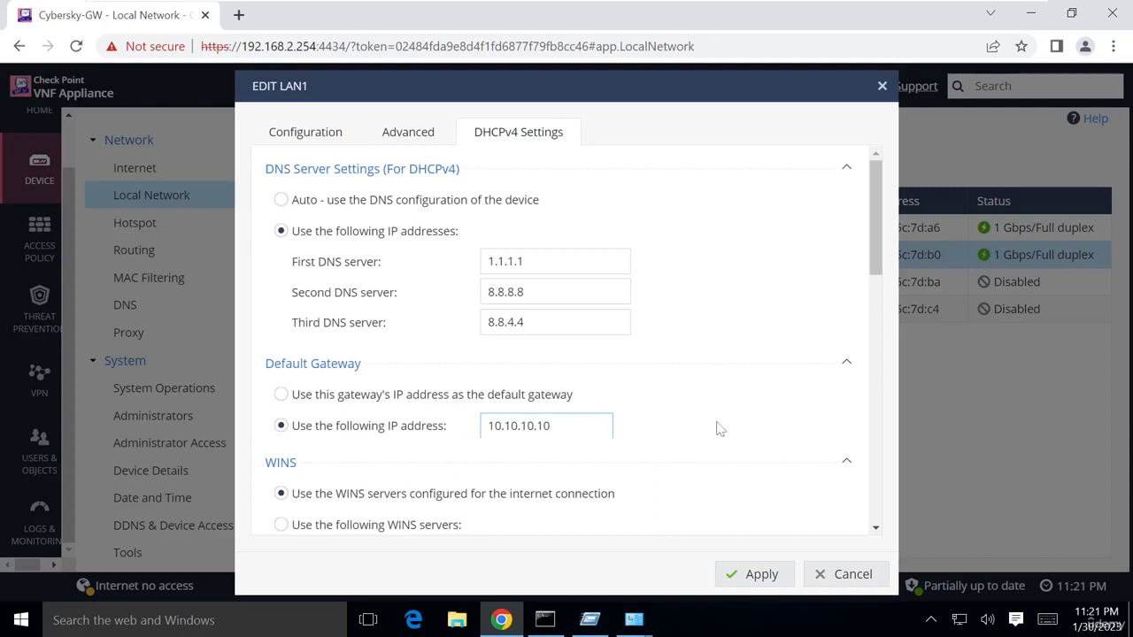
click(763, 575)
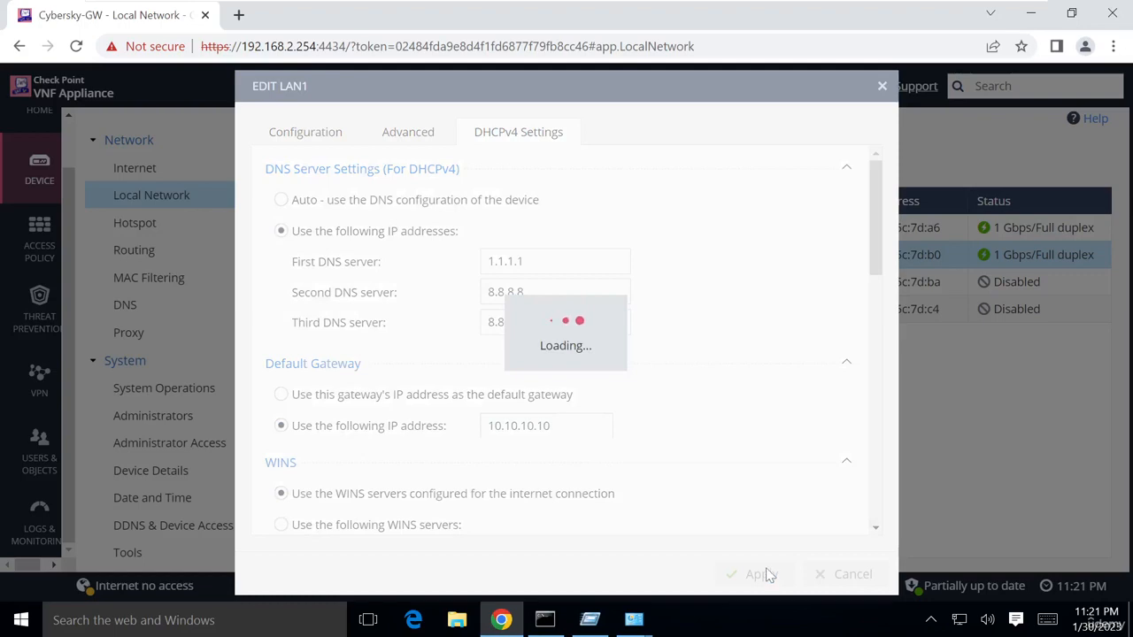
mouse_move(557, 625)
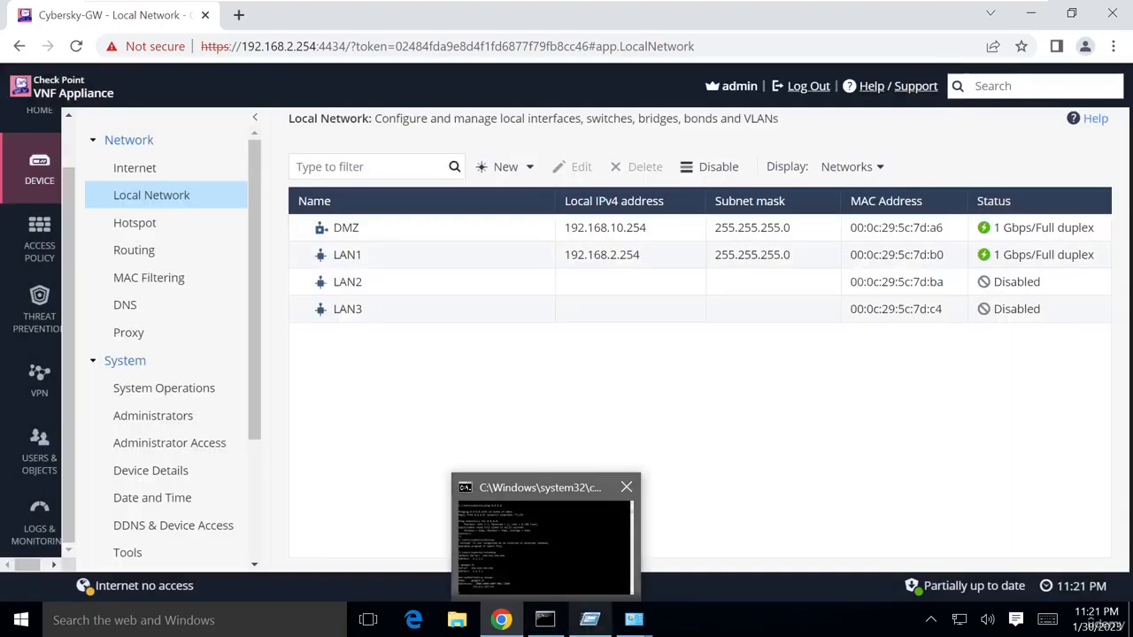
Exit nslookup, rerun ipconfig /renew, and confirm address 192.168.2.116 with gateway 10.10.10.10
click(545, 540)
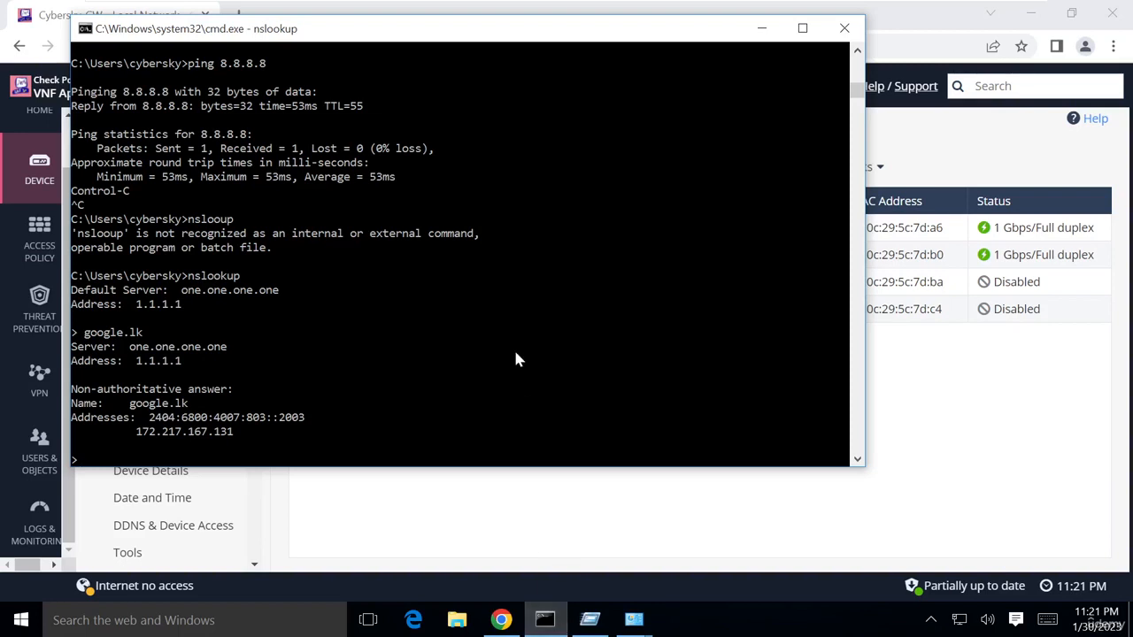
key(ctrl+c)
key(Up)
key(Up)
key(Up)
key(Up)
key(Up)
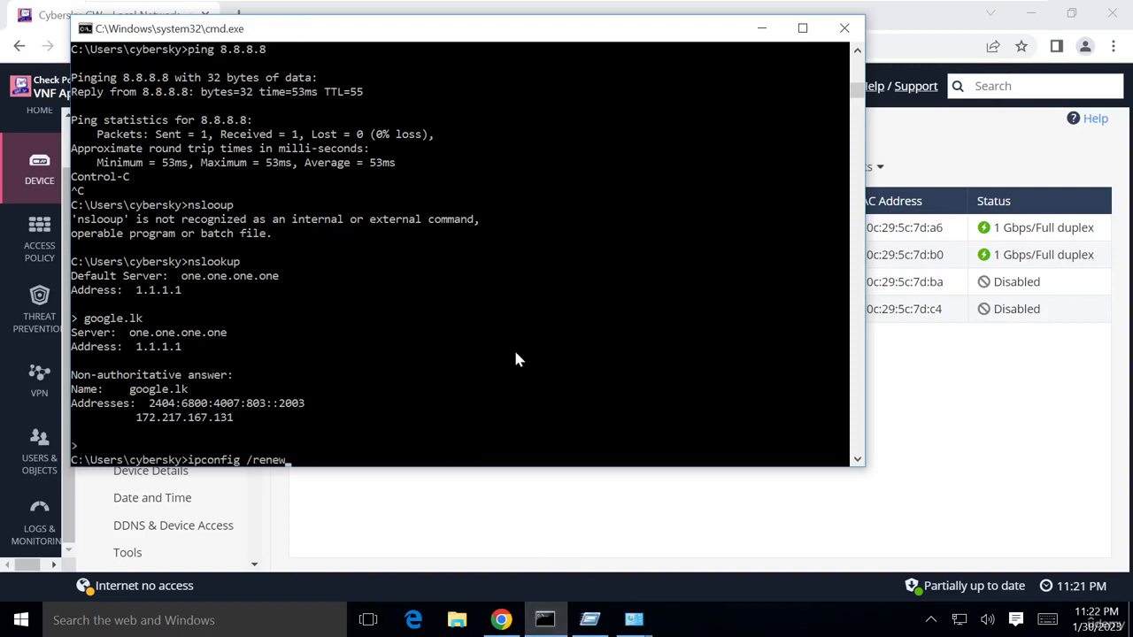
key(Return)
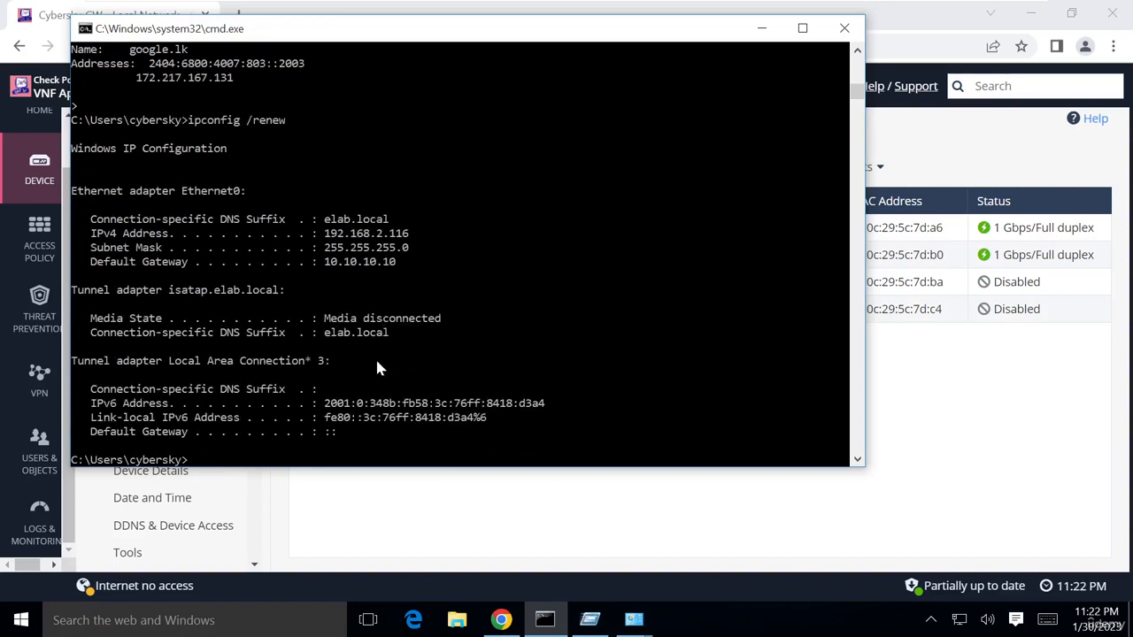
drag(405, 265, 328, 274)
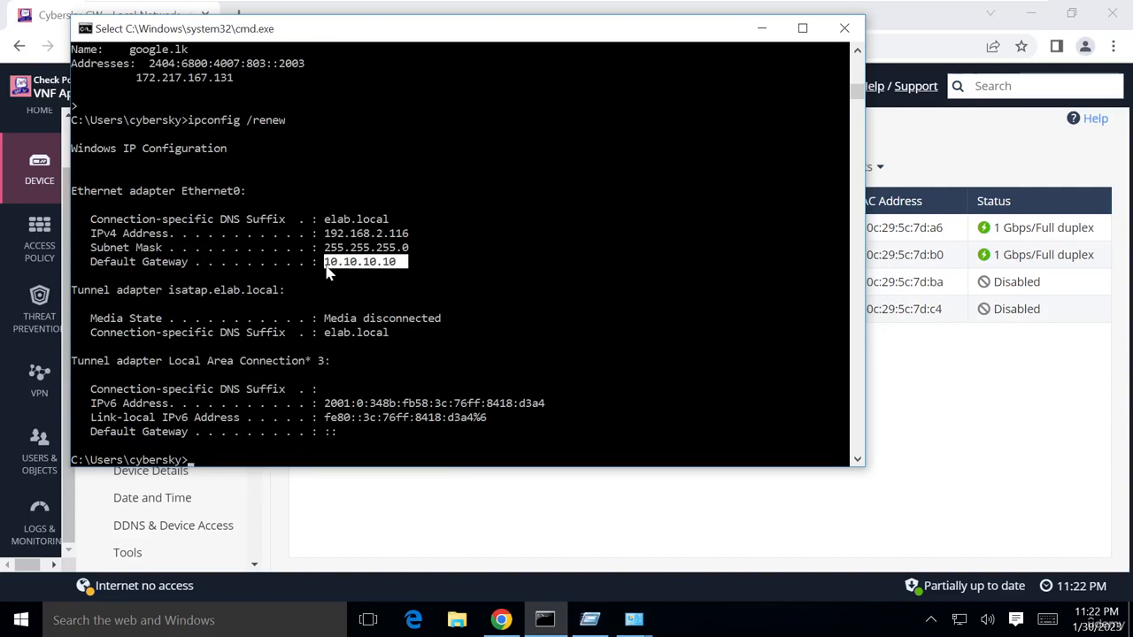
Switch LAN1's DHCPv4 default gateway from 10.10.10.10 back to the appliance's own IP address
click(968, 474)
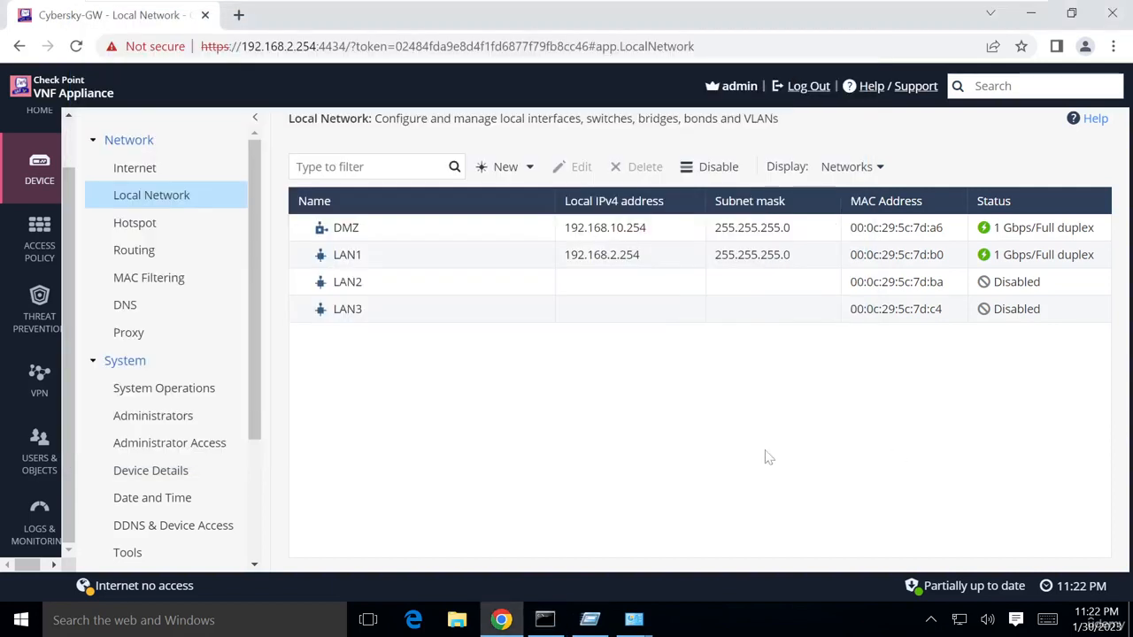
click(421, 260)
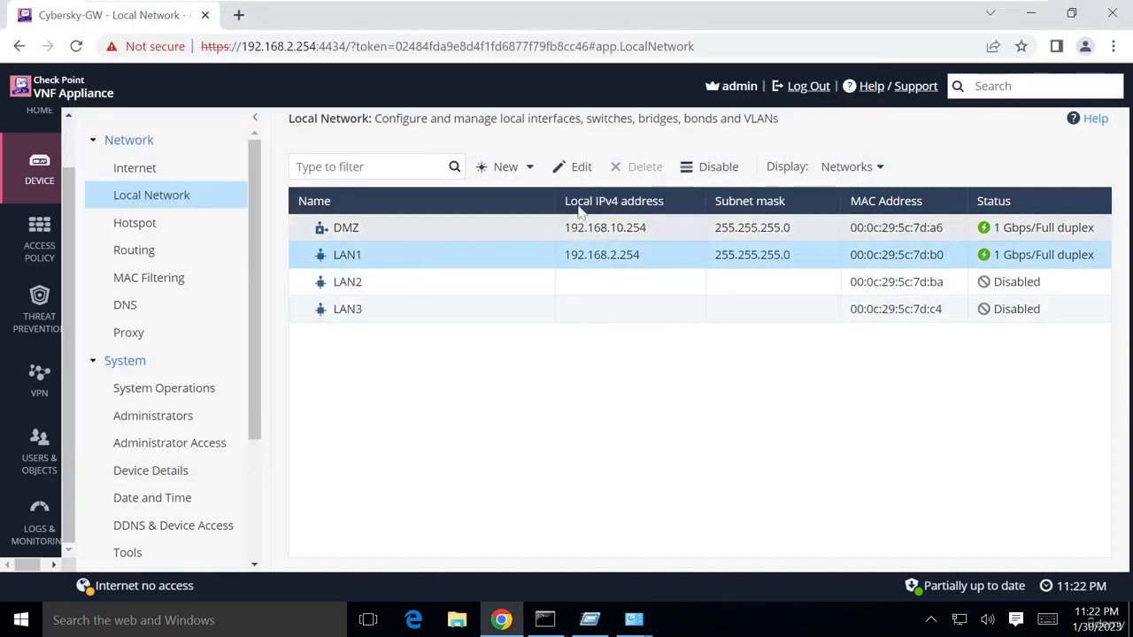
click(567, 171)
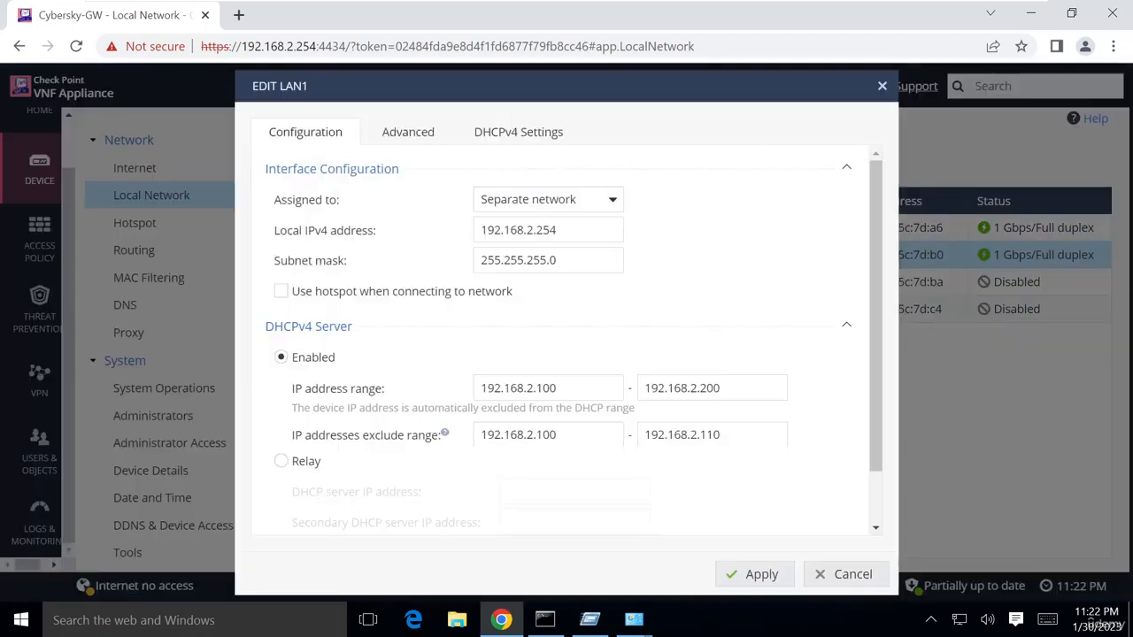
click(512, 138)
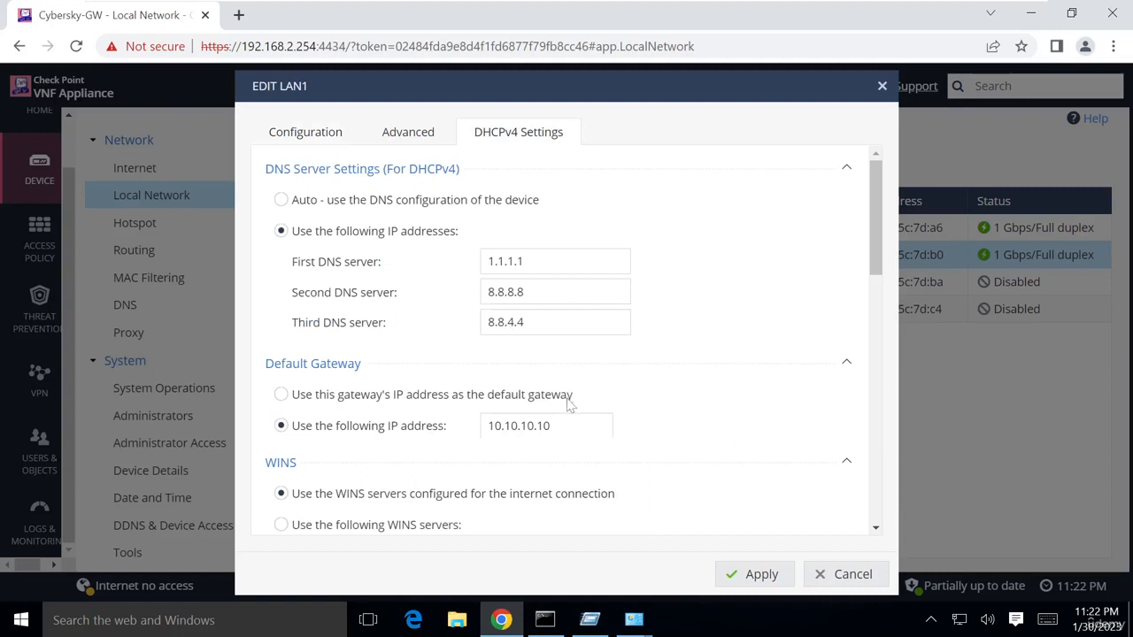
drag(566, 427, 352, 407)
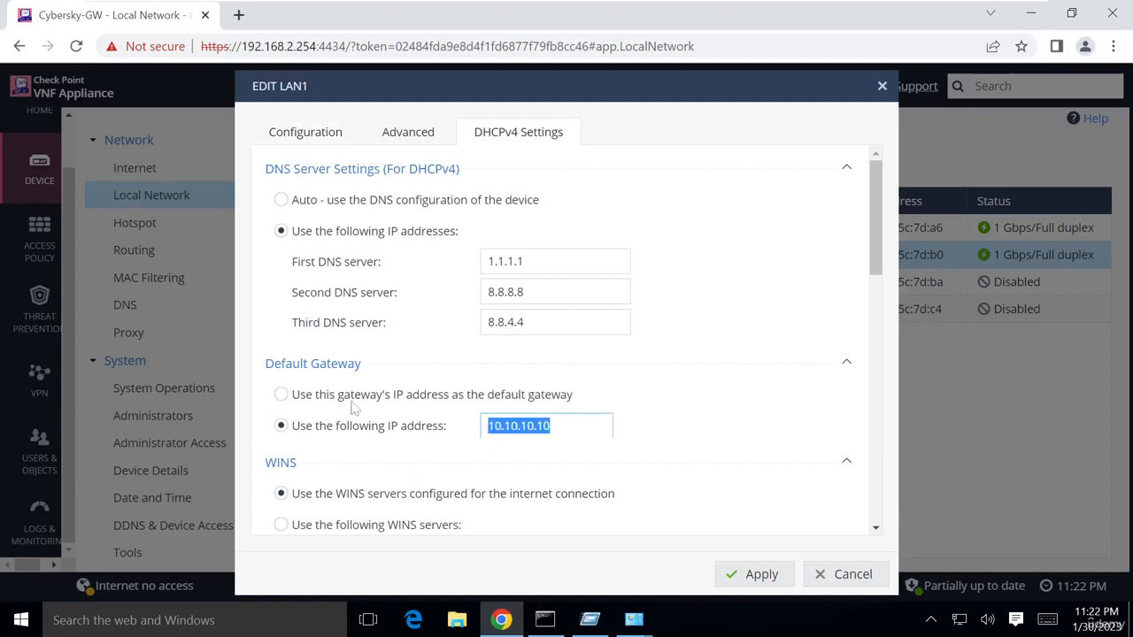
click(282, 395)
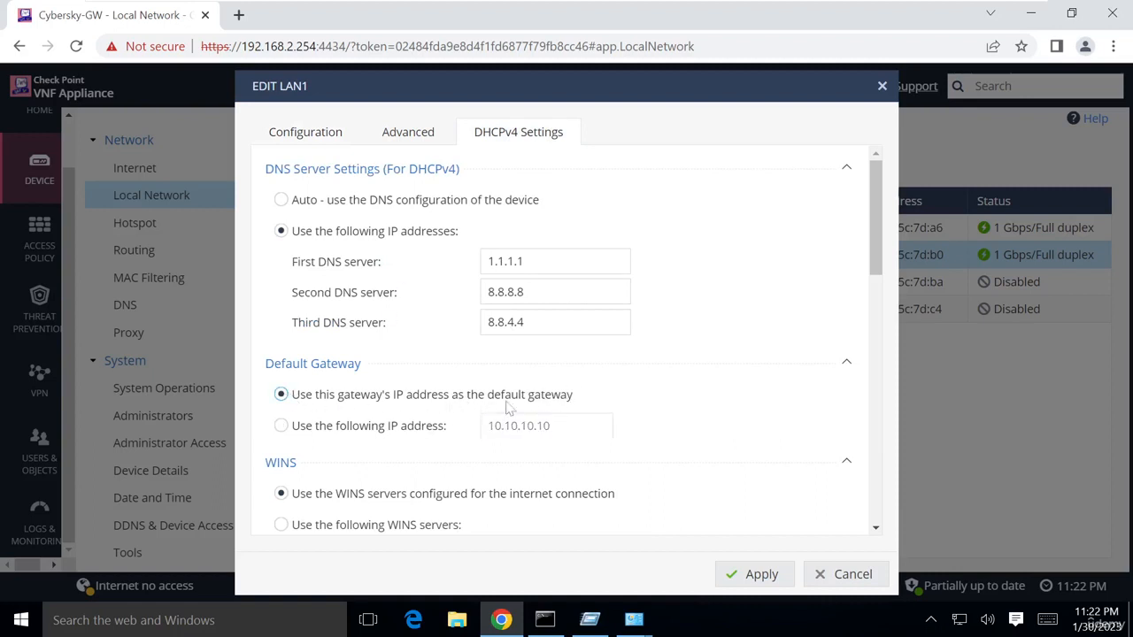
scroll(531, 401, down, 1)
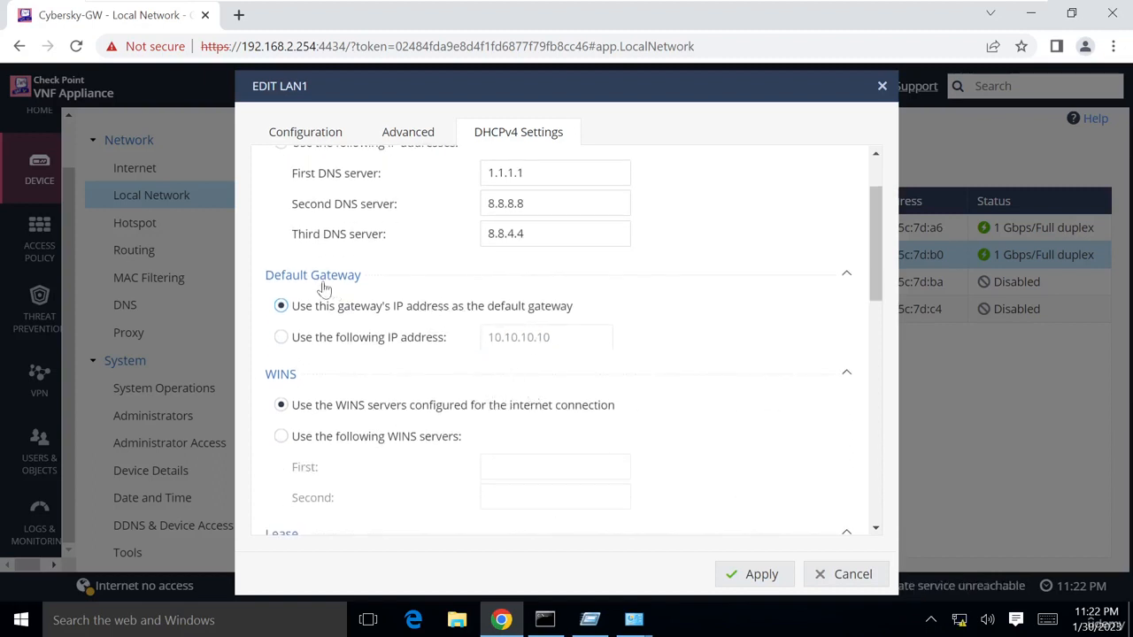
scroll(399, 328, down, 2)
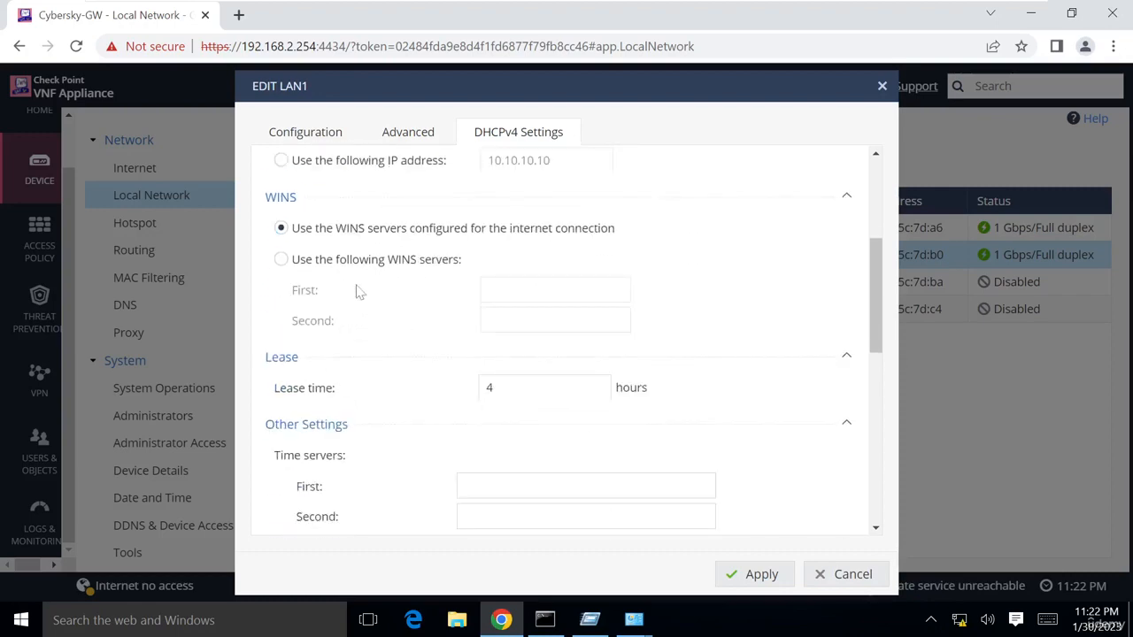
click(435, 13)
In Document1's DHCP options section, paste the paragraph on option 3 (routers) and option 6 (DNS), then switch to IT001
mouse_move(589, 619)
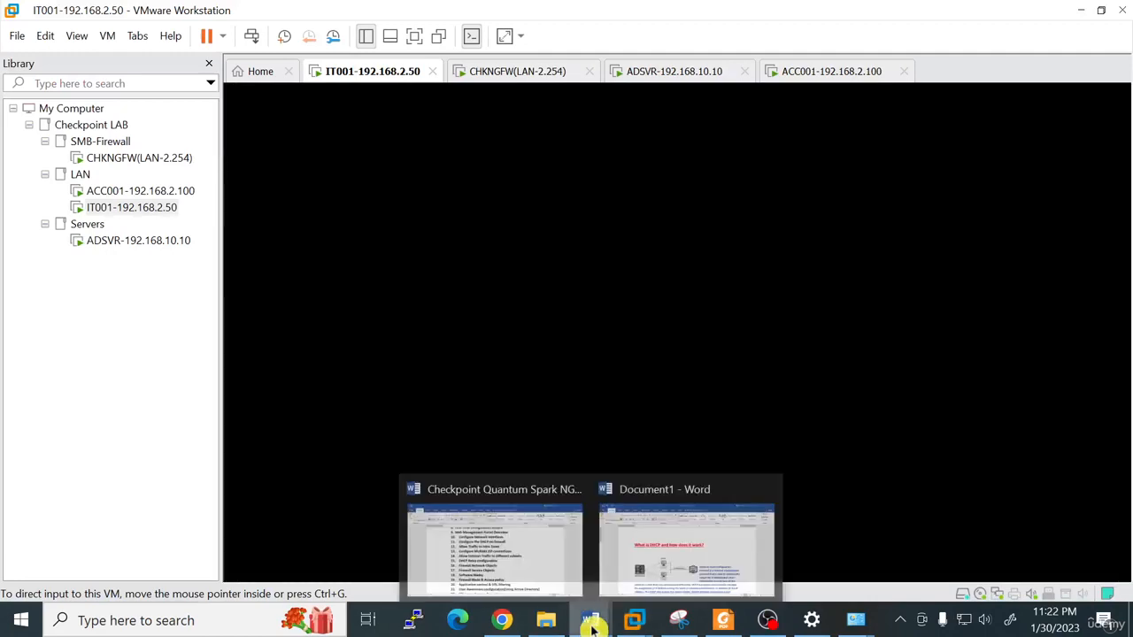
click(679, 553)
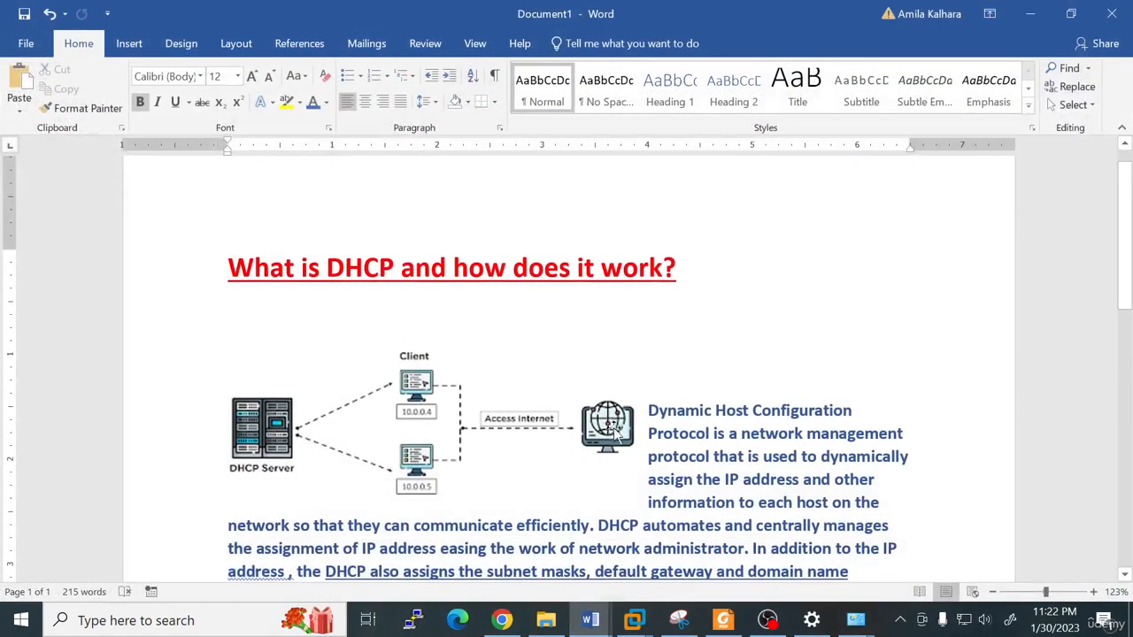
scroll(611, 425, down, 3)
scroll(610, 372, down, 3)
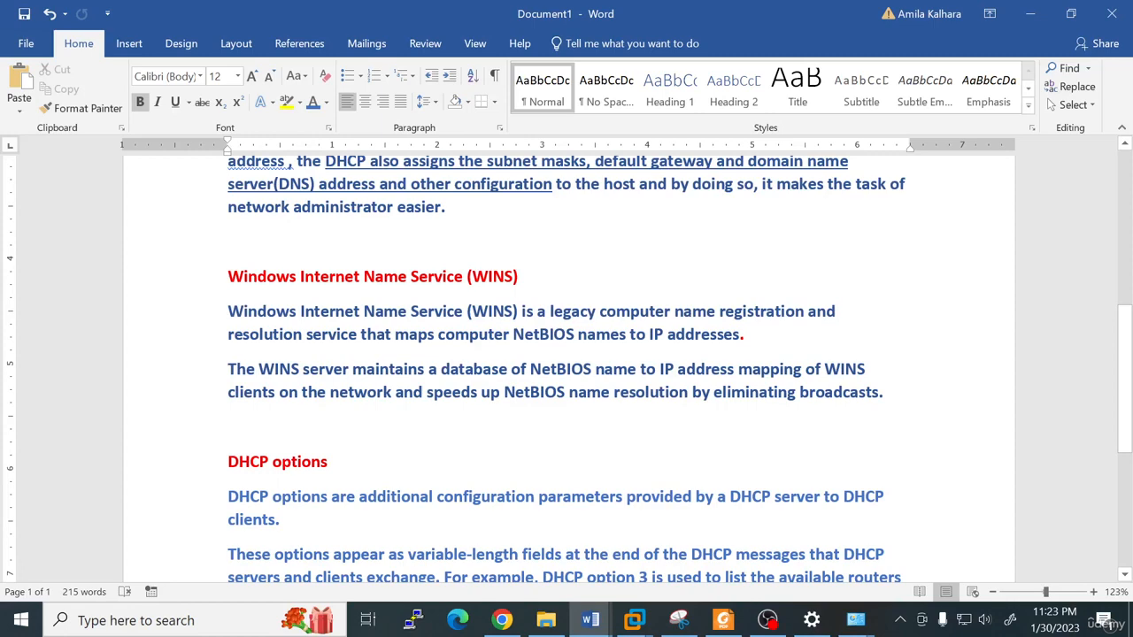
scroll(566, 367, up, 5)
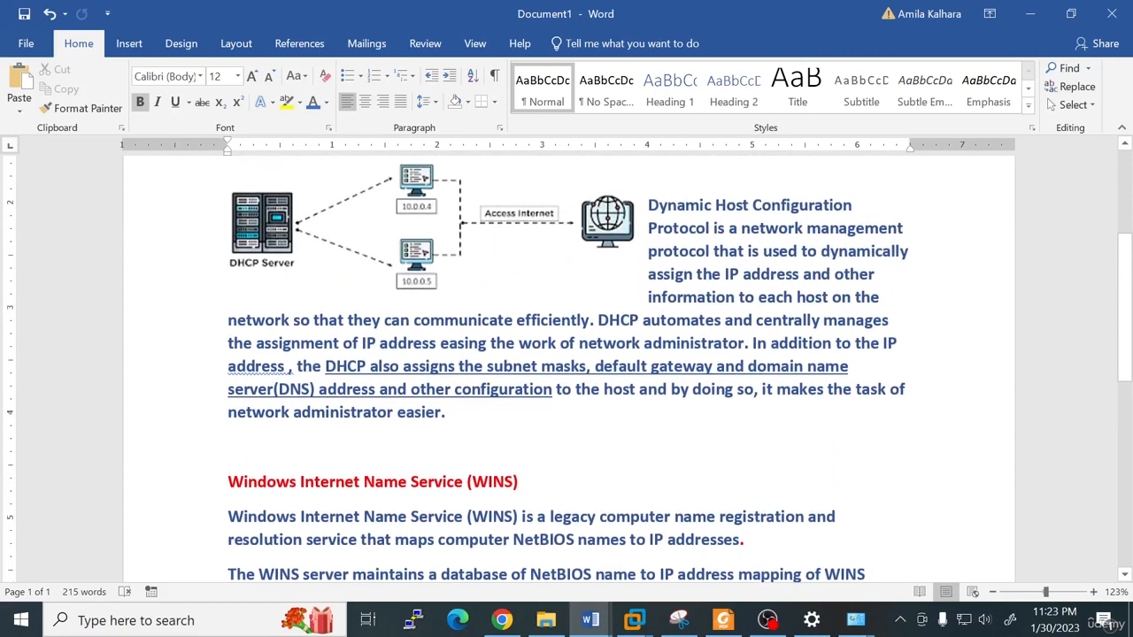
scroll(566, 367, down, 2)
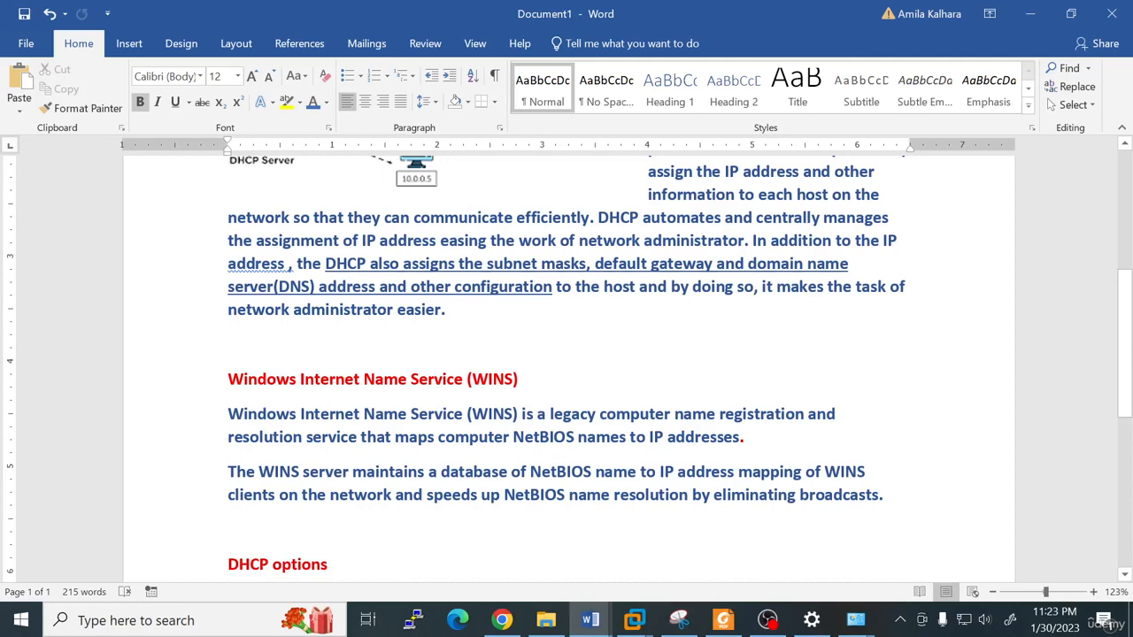
key(ctrl+v)
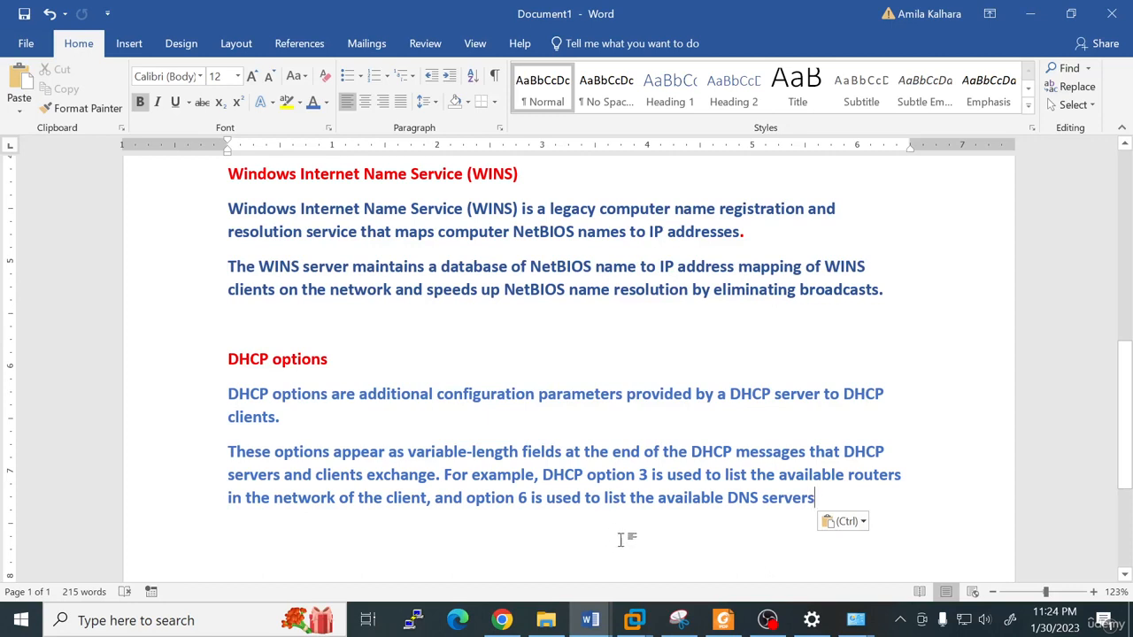
click(635, 619)
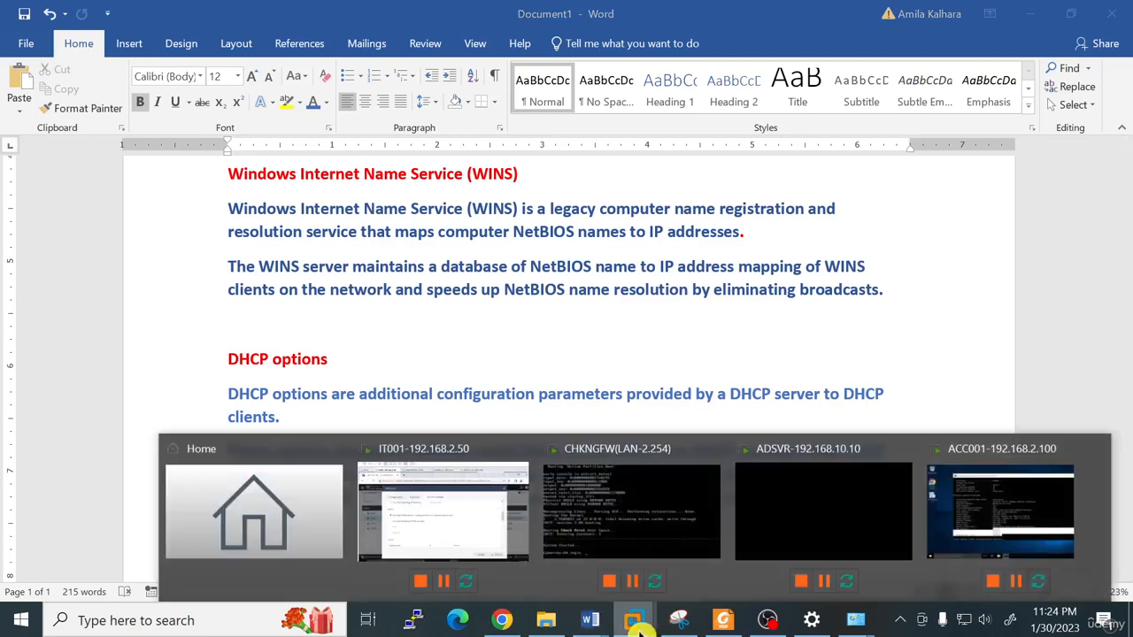
click(451, 488)
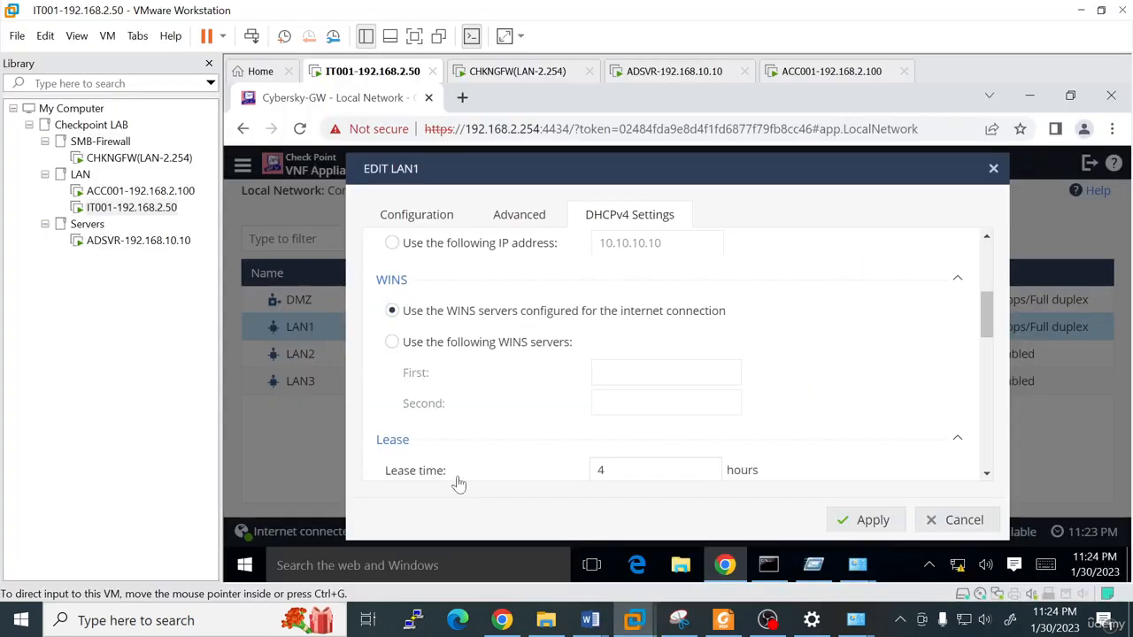
Toggle the IT001 VM to full screen and back to windowed, then reveal the hidden taskbar icons
click(415, 35)
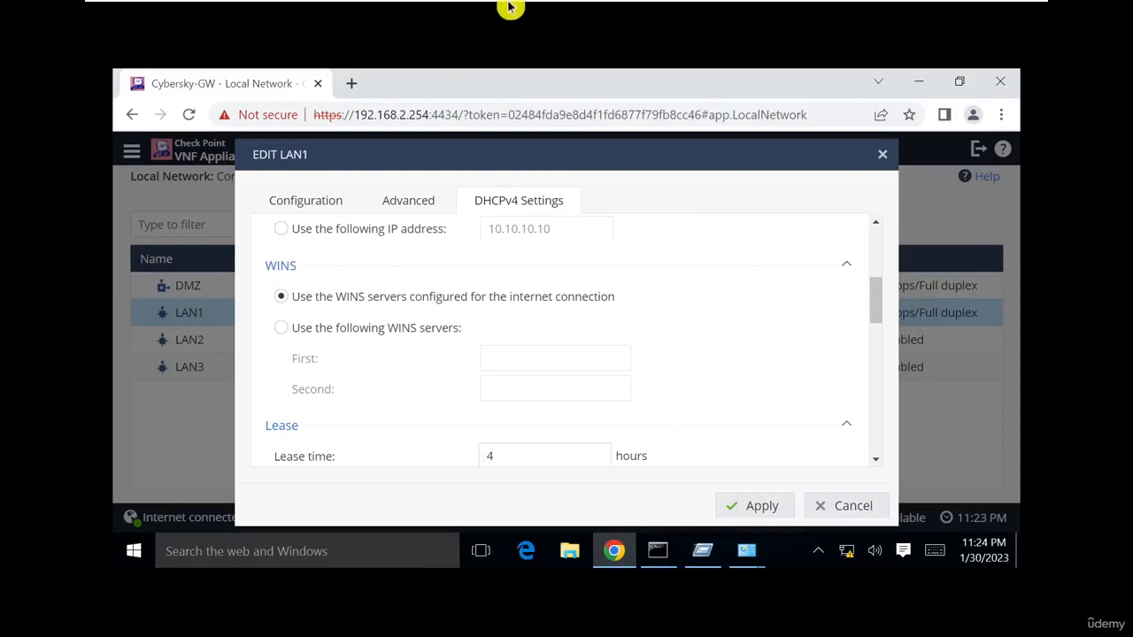
mouse_move(509, 4)
click(434, 17)
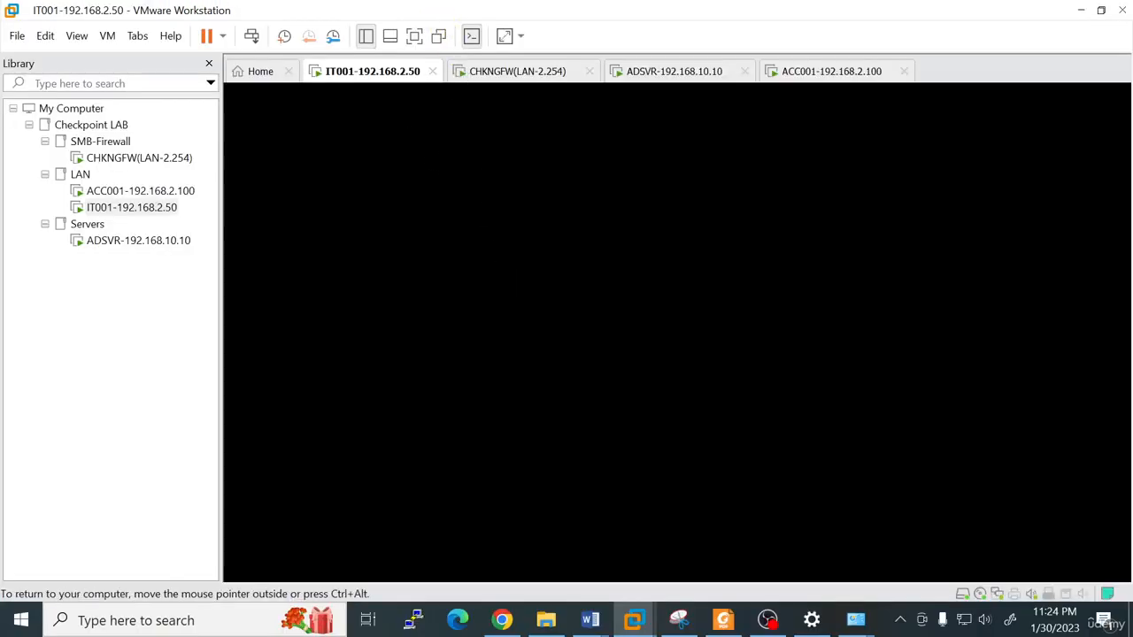
click(455, 304)
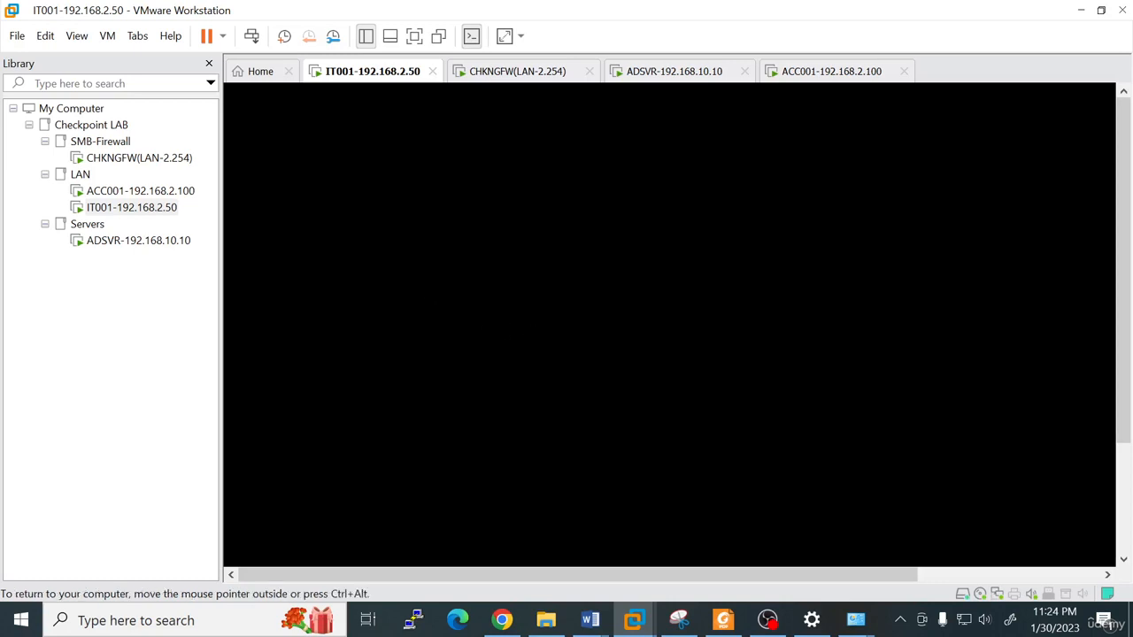
click(900, 620)
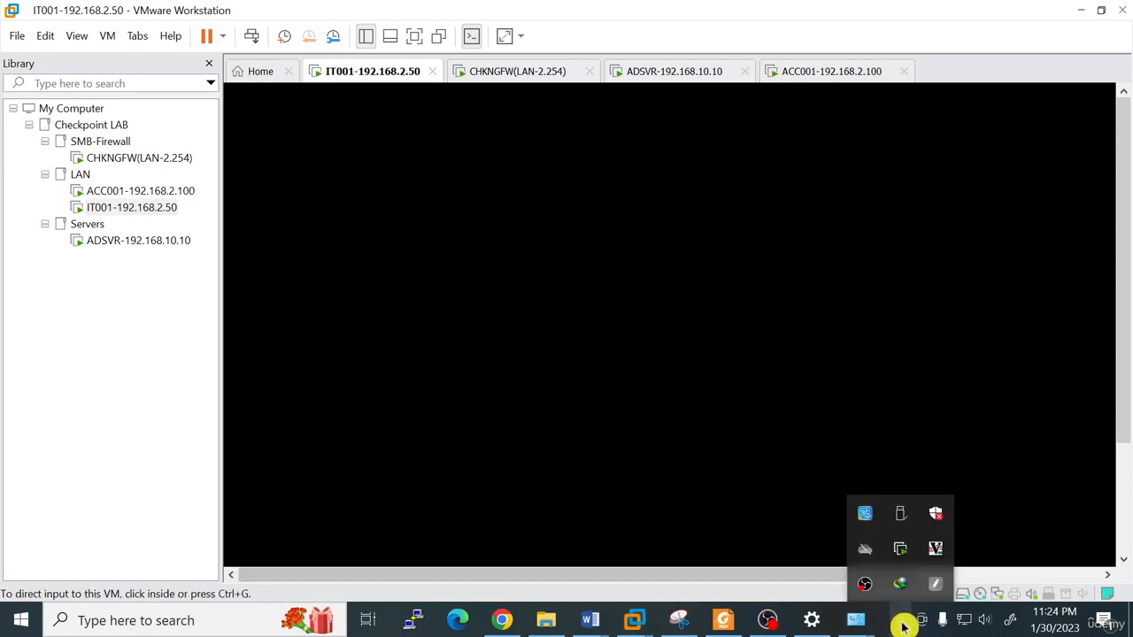